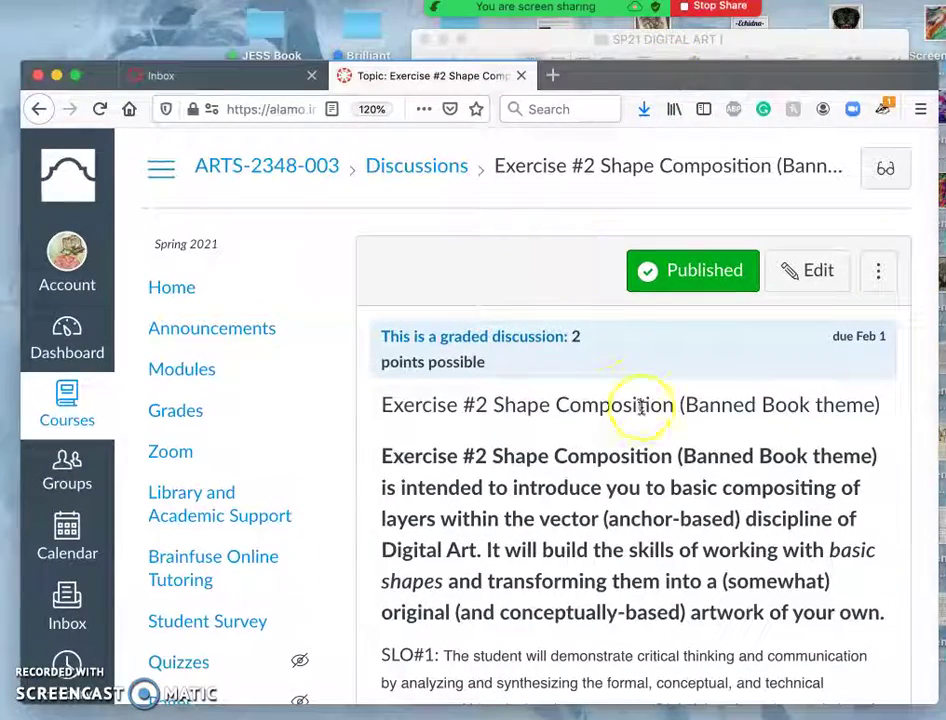
- Scroll through the Exercise #2 discussion down to step 2 with the Emoji Maker link
{"action": "scroll", "coordinate": [636, 449], "scroll_direction": "down", "scroll_amount": 3}
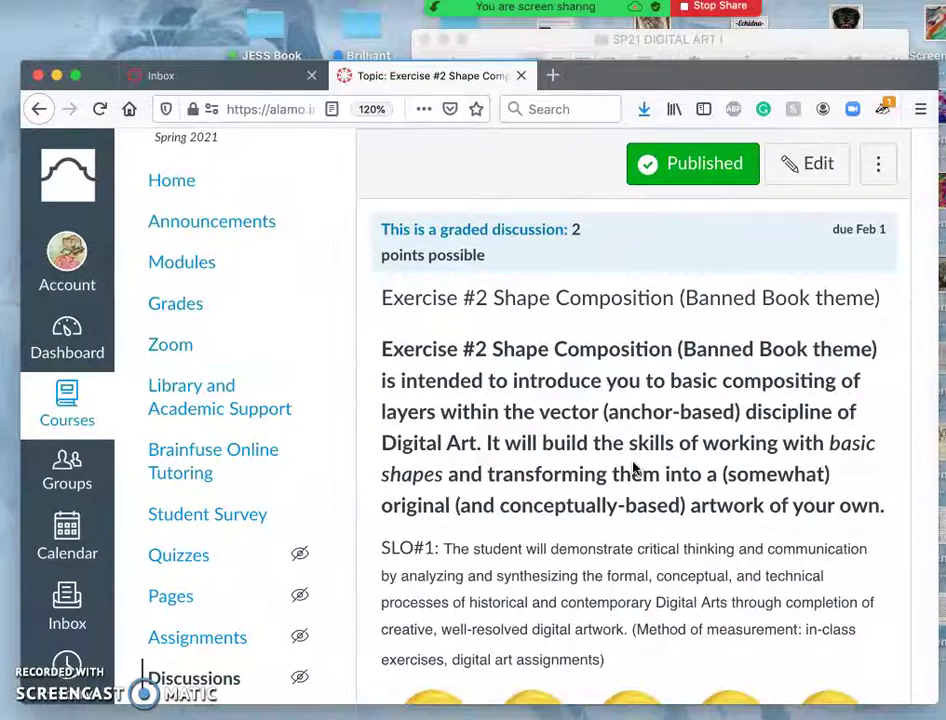
{"action": "scroll", "coordinate": [633, 468], "scroll_direction": "down", "scroll_amount": 2}
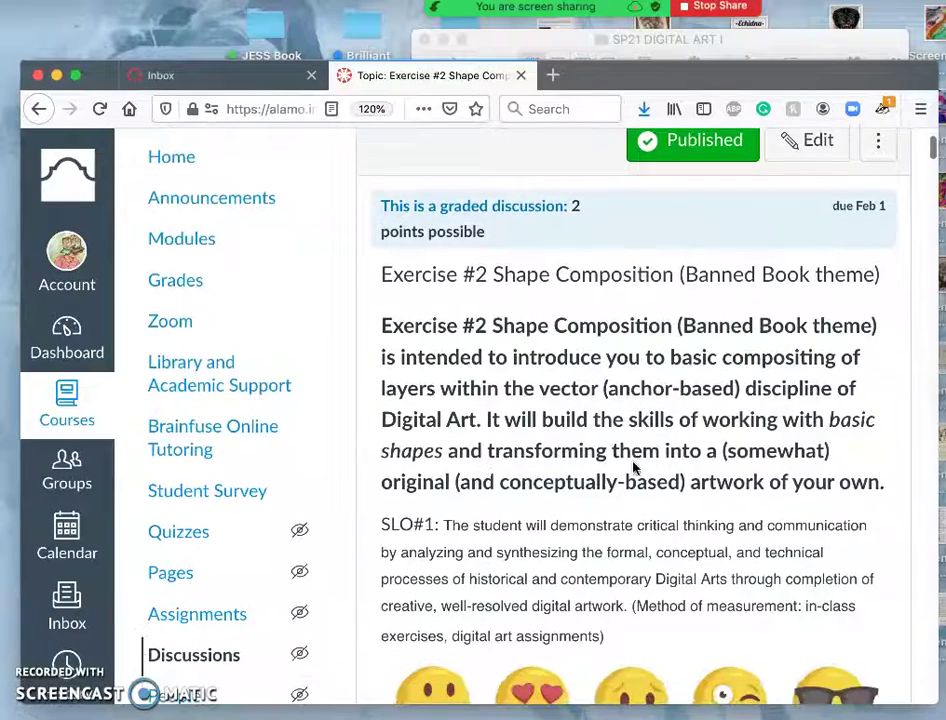
{"action": "scroll", "coordinate": [633, 468], "scroll_direction": "up", "scroll_amount": 1}
{"action": "scroll", "coordinate": [633, 468], "scroll_direction": "down", "scroll_amount": 3}
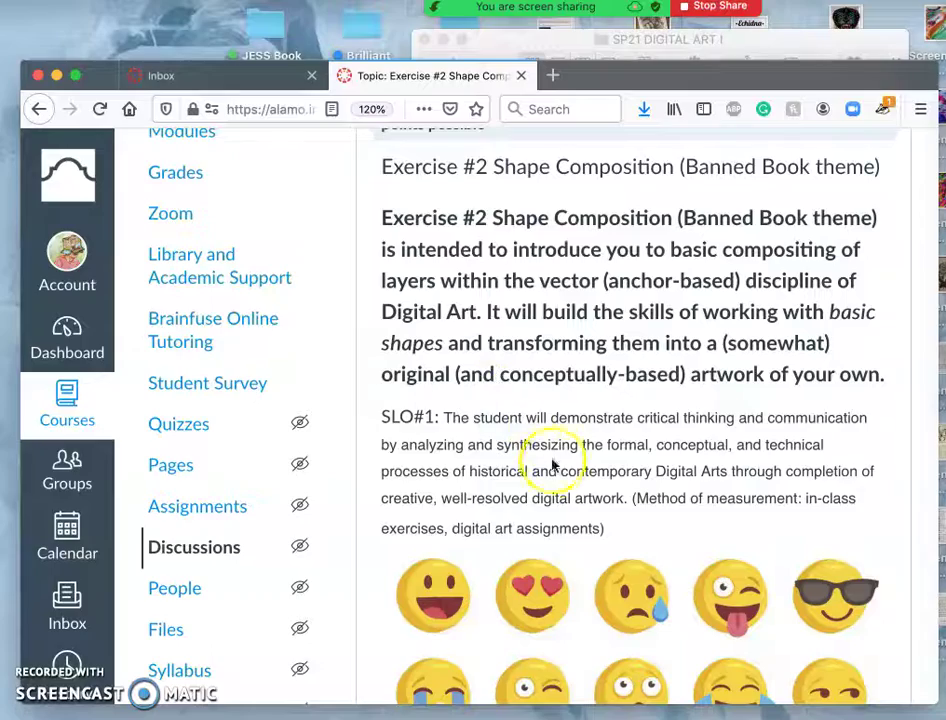
{"action": "scroll", "coordinate": [553, 466], "scroll_direction": "down", "scroll_amount": 5}
{"action": "scroll", "coordinate": [549, 466], "scroll_direction": "down", "scroll_amount": 3}
{"action": "scroll", "coordinate": [549, 466], "scroll_direction": "up", "scroll_amount": 4}
{"action": "scroll", "coordinate": [549, 466], "scroll_direction": "up", "scroll_amount": 1}
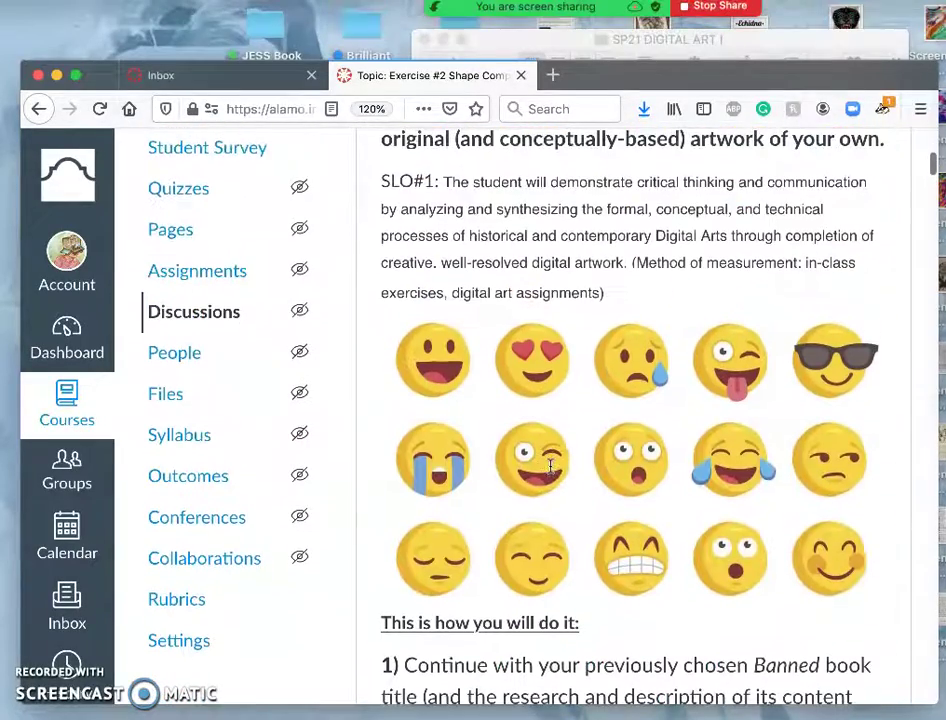
{"action": "scroll", "coordinate": [585, 473], "scroll_direction": "up", "scroll_amount": 4}
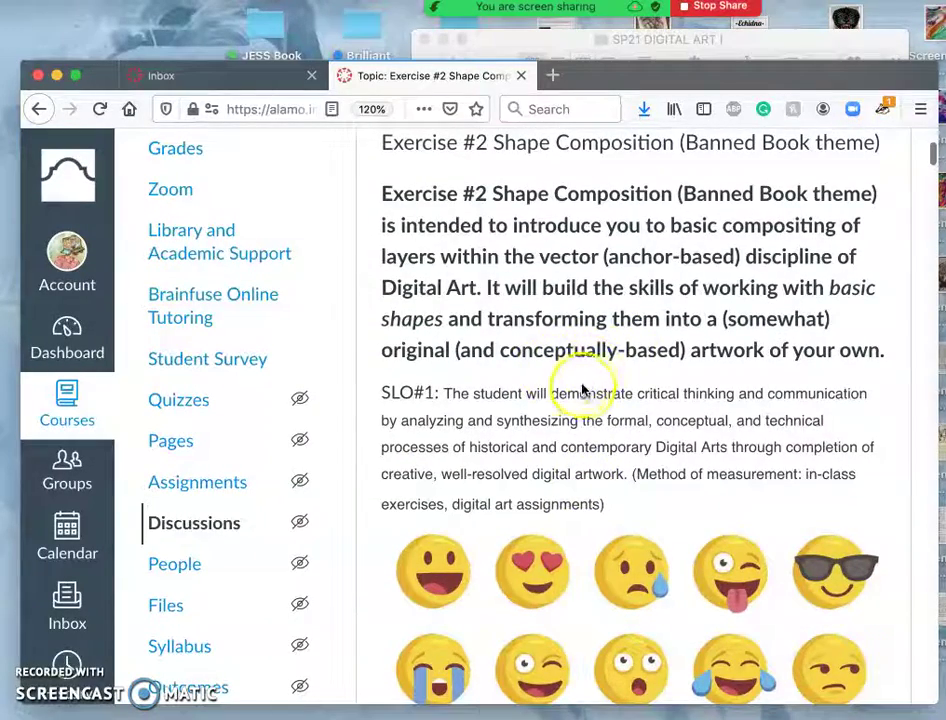
{"action": "scroll", "coordinate": [580, 385], "scroll_direction": "up", "scroll_amount": 2}
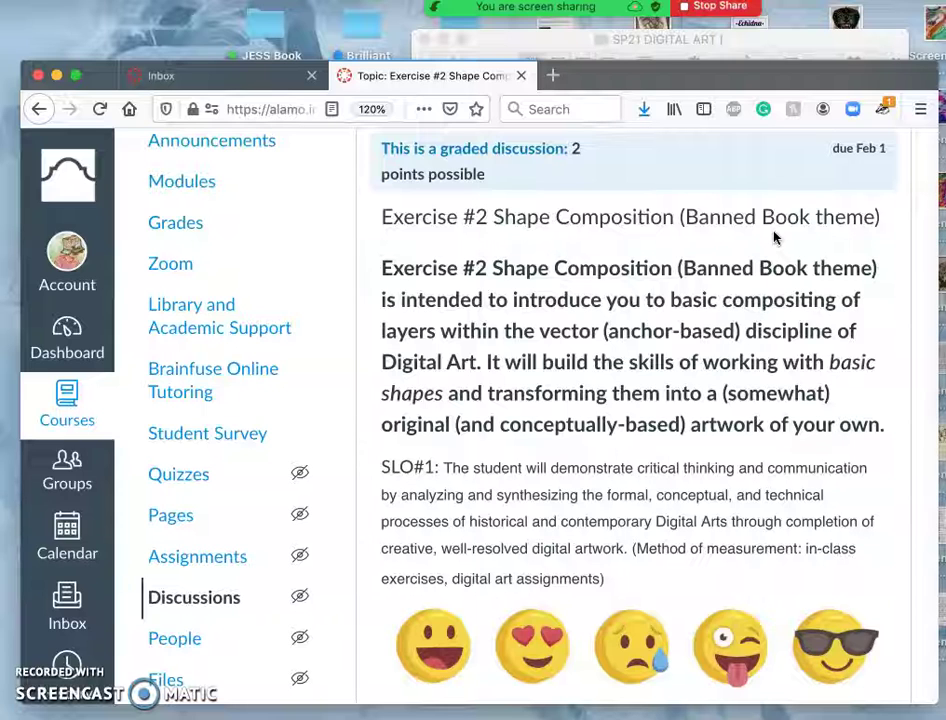
{"action": "scroll", "coordinate": [775, 237], "scroll_direction": "down", "scroll_amount": 15}
{"action": "scroll", "coordinate": [775, 237], "scroll_direction": "down", "scroll_amount": 2}
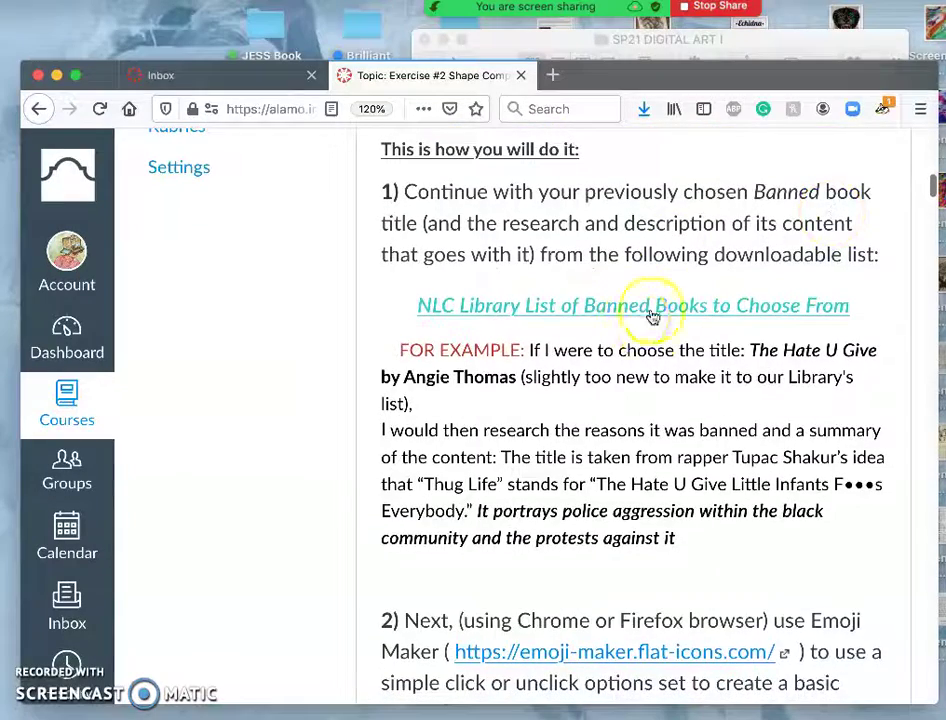
{"action": "scroll", "coordinate": [640, 380], "scroll_direction": "down", "scroll_amount": 3}
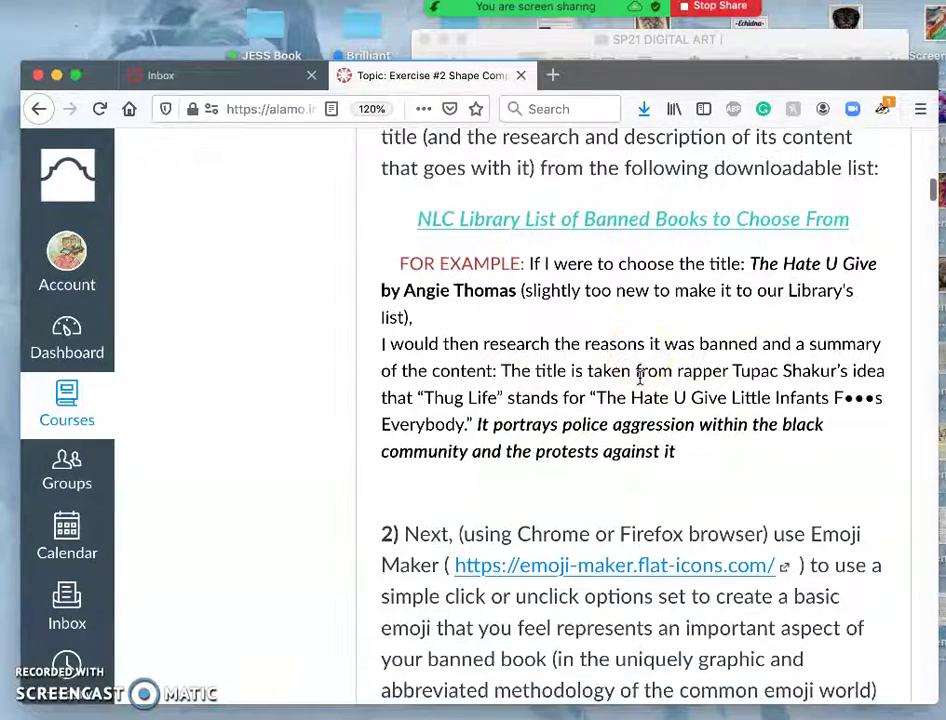
{"action": "scroll", "coordinate": [640, 378], "scroll_direction": "up", "scroll_amount": 3}
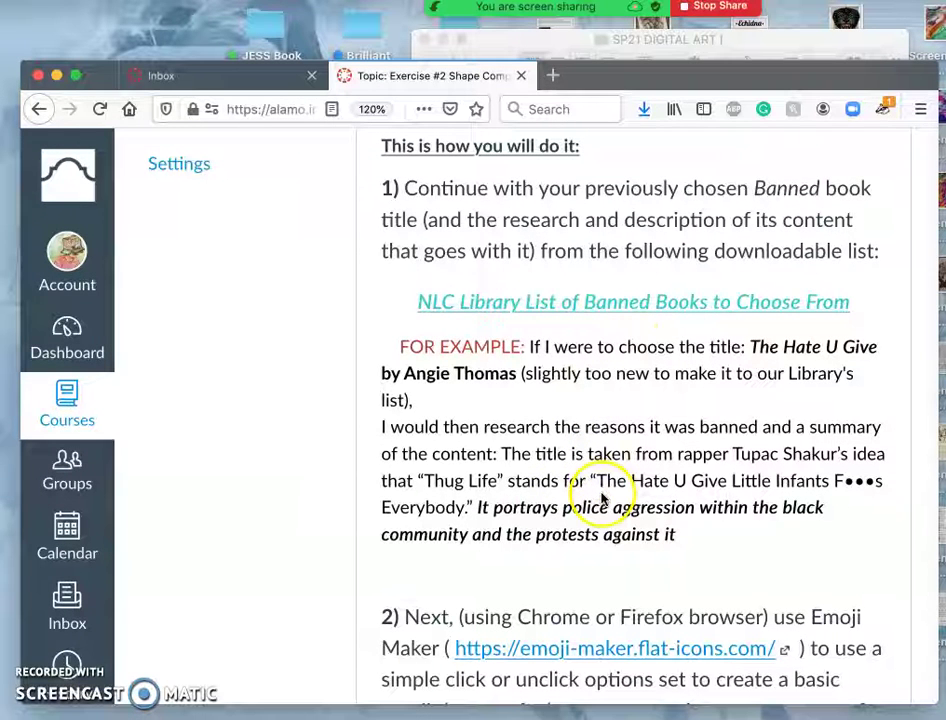
{"action": "scroll", "coordinate": [580, 510], "scroll_direction": "down", "scroll_amount": 2}
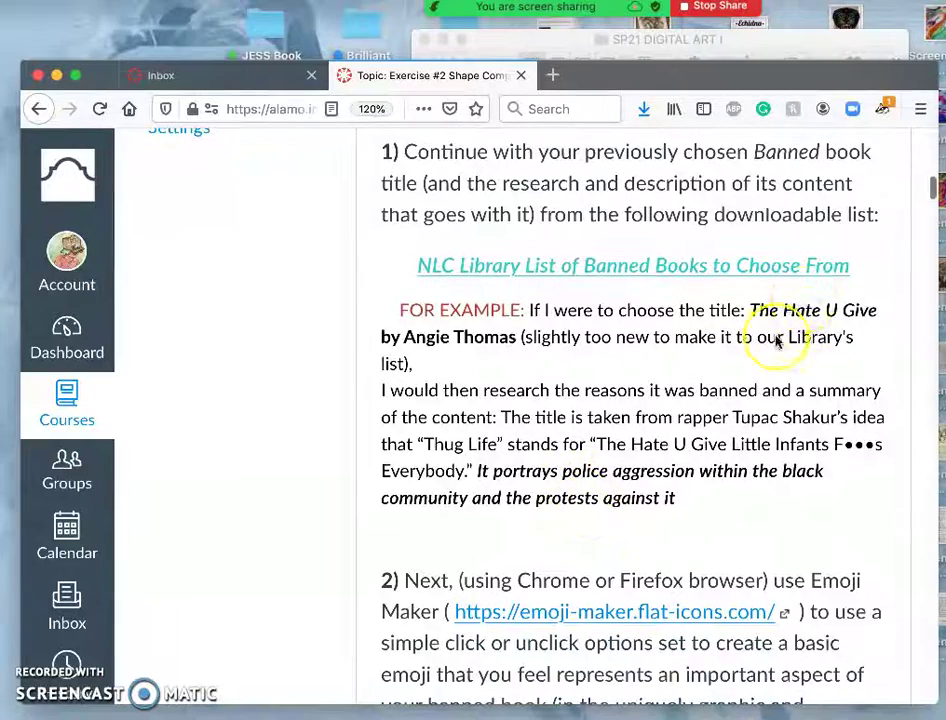
{"action": "scroll", "coordinate": [637, 485], "scroll_direction": "down", "scroll_amount": 3}
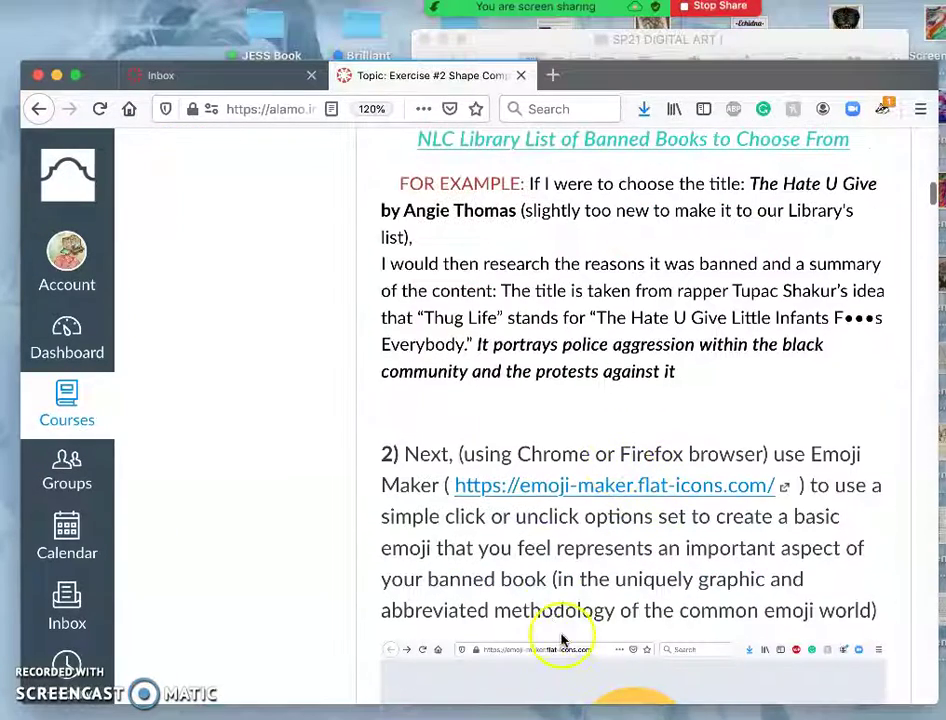
{"action": "scroll", "coordinate": [560, 632], "scroll_direction": "down", "scroll_amount": 5}
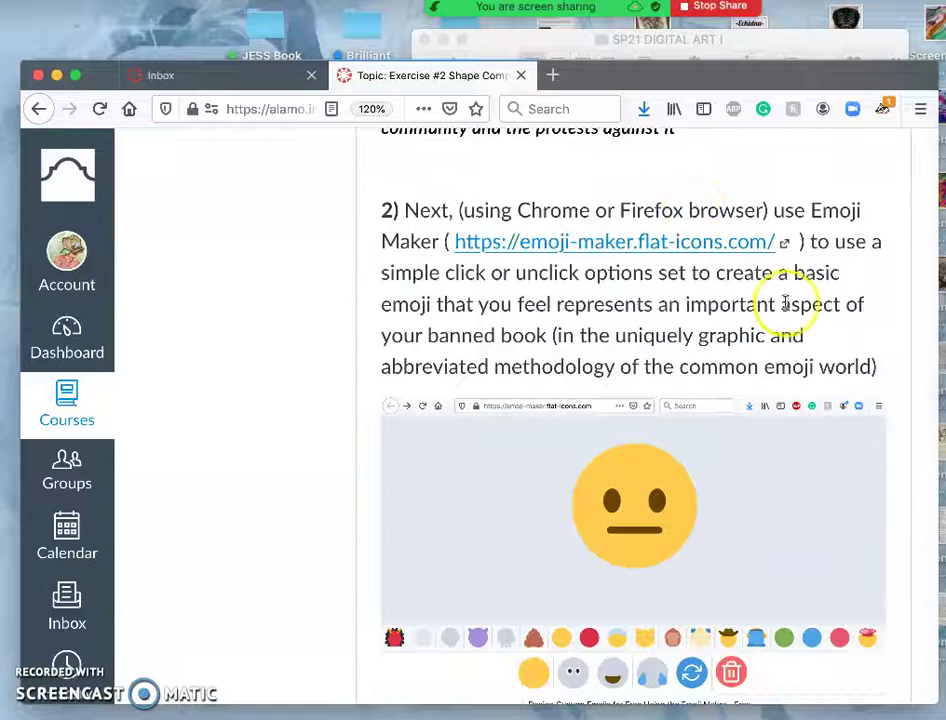
- Open emoji-maker.flat-icons.com in a new tab, view it, then return to the Exercise #2 discussion
{"action": "right_click", "coordinate": [613, 243]}
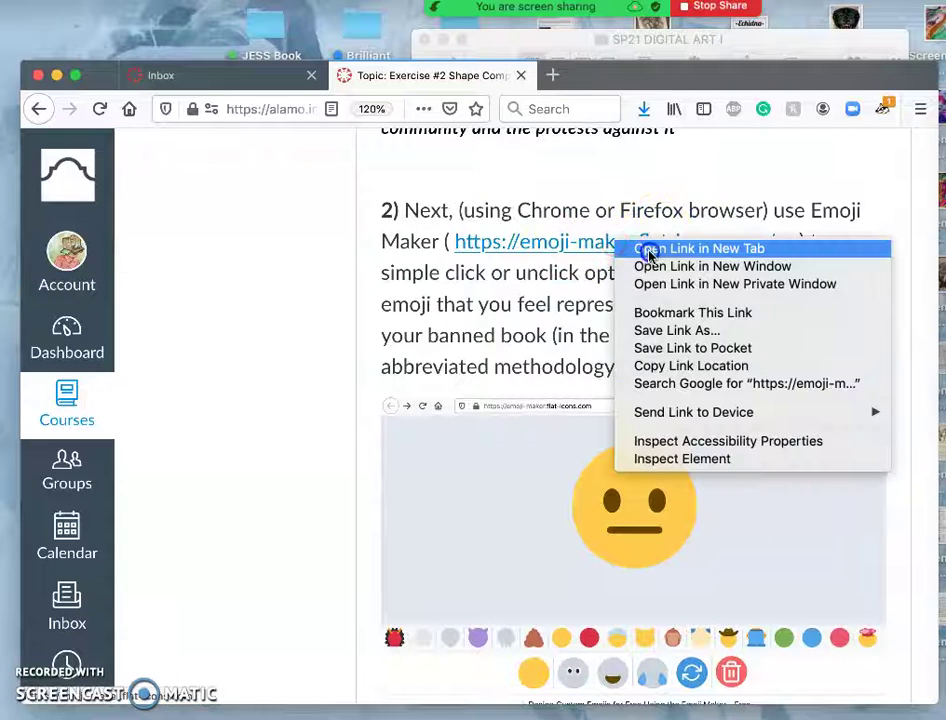
{"action": "left_click", "coordinate": [650, 250]}
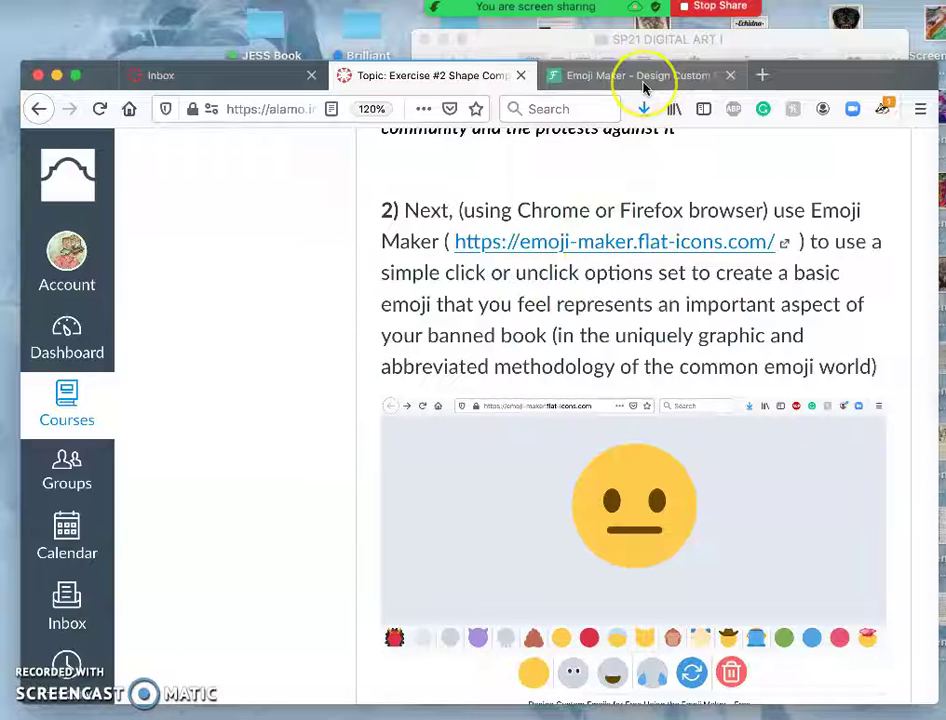
{"action": "scroll", "coordinate": [648, 293], "scroll_direction": "down", "scroll_amount": 3}
{"action": "scroll", "coordinate": [648, 296], "scroll_direction": "down", "scroll_amount": 1}
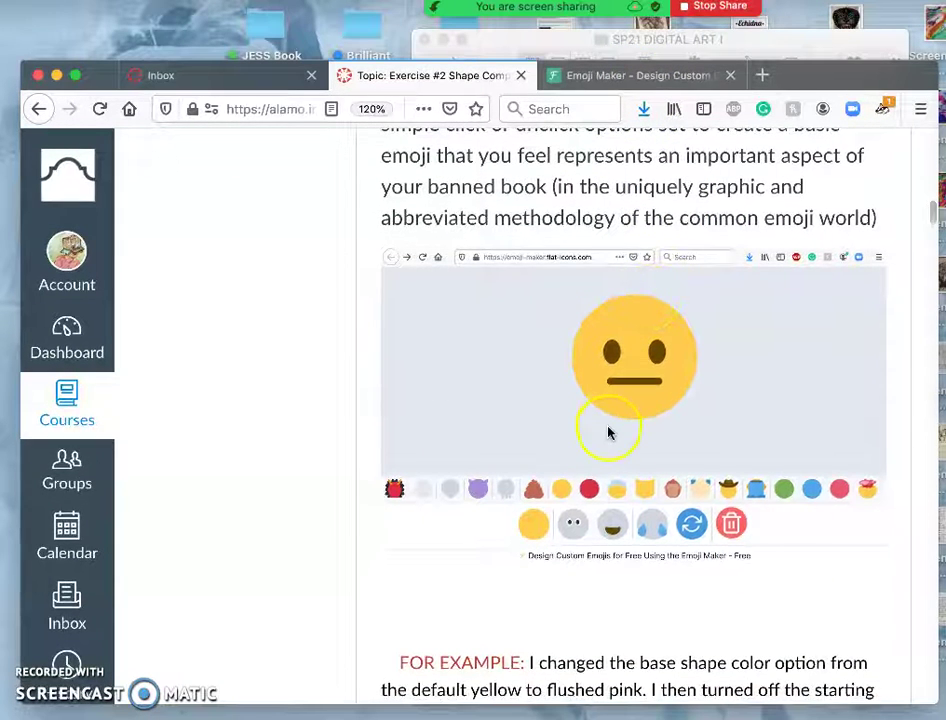
{"action": "scroll", "coordinate": [613, 441], "scroll_direction": "down", "scroll_amount": 12}
{"action": "scroll", "coordinate": [613, 446], "scroll_direction": "down", "scroll_amount": 3}
{"action": "scroll", "coordinate": [612, 446], "scroll_direction": "up", "scroll_amount": 5}
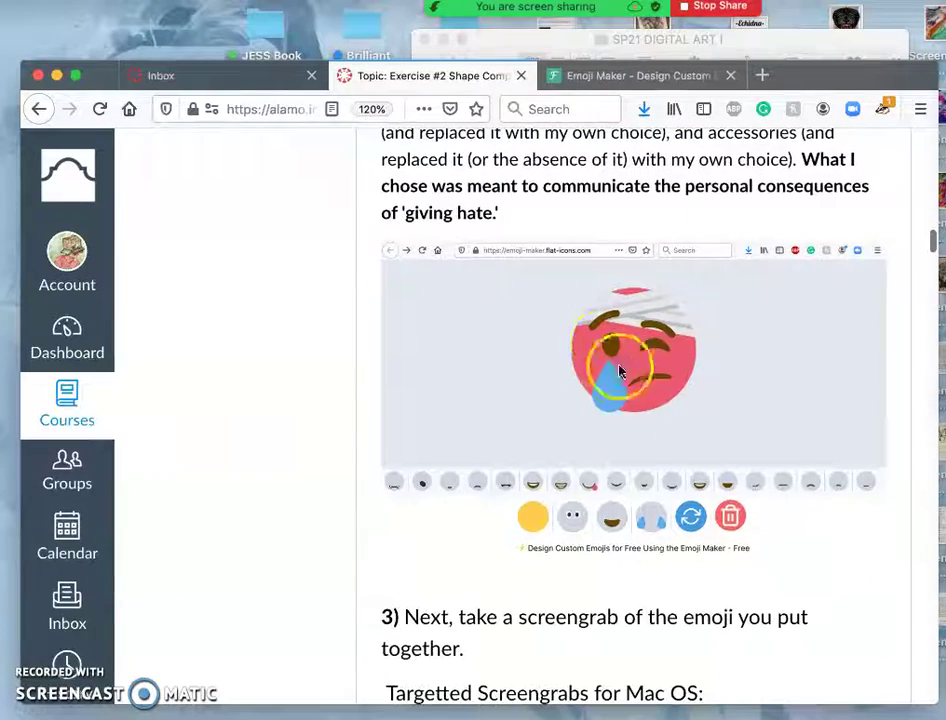
{"action": "left_click", "coordinate": [645, 76]}
{"action": "left_click", "coordinate": [345, 72]}
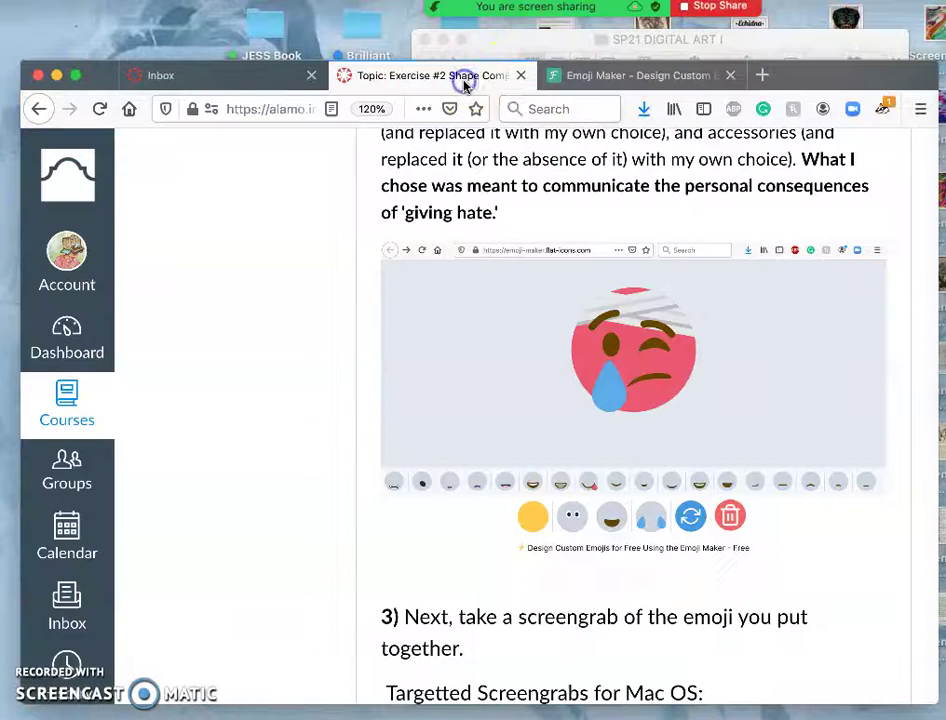
{"action": "scroll", "coordinate": [609, 370], "scroll_direction": "down", "scroll_amount": 1}
{"action": "scroll", "coordinate": [609, 370], "scroll_direction": "down", "scroll_amount": 3}
{"action": "scroll", "coordinate": [609, 370], "scroll_direction": "up", "scroll_amount": 2}
{"action": "scroll", "coordinate": [623, 550], "scroll_direction": "down", "scroll_amount": 10}
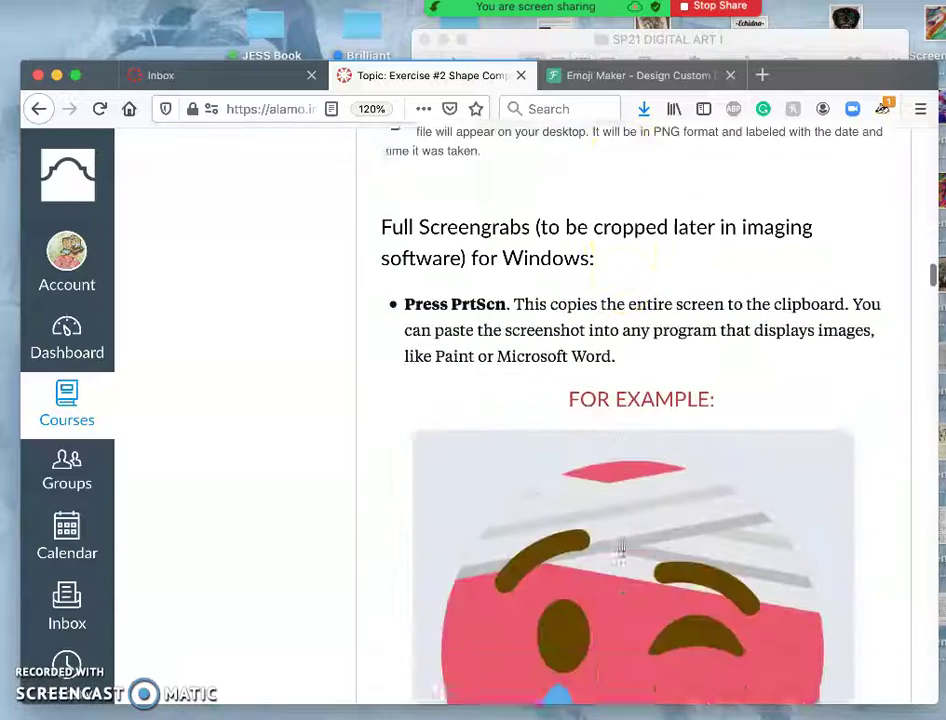
{"action": "scroll", "coordinate": [586, 524], "scroll_direction": "down", "scroll_amount": 10}
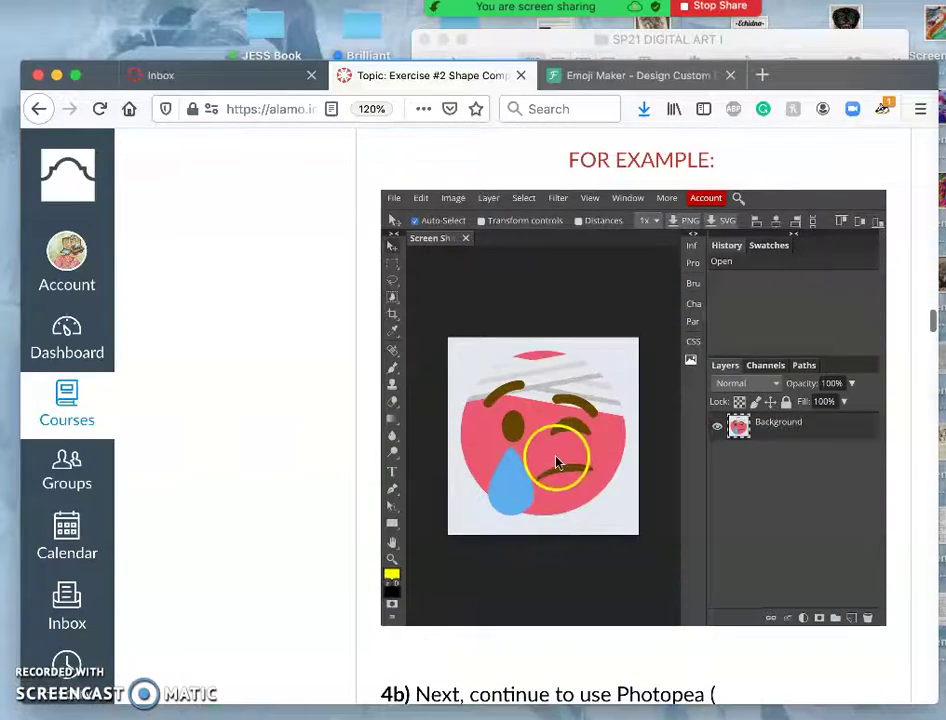
{"action": "scroll", "coordinate": [587, 540], "scroll_direction": "down", "scroll_amount": 10}
{"action": "scroll", "coordinate": [588, 544], "scroll_direction": "down", "scroll_amount": 3}
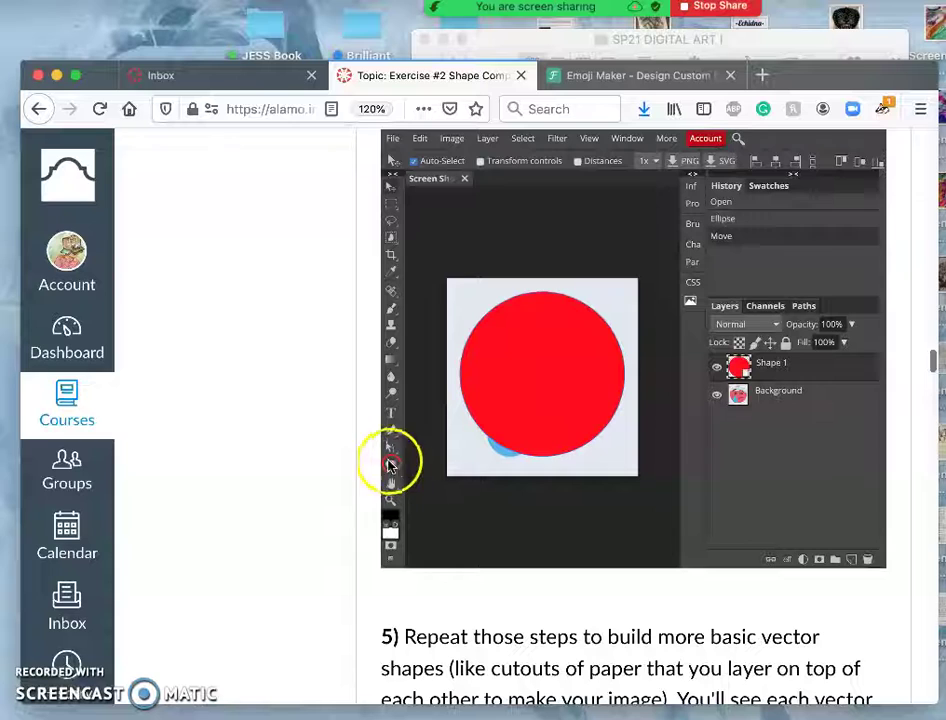
{"action": "scroll", "coordinate": [560, 475], "scroll_direction": "down", "scroll_amount": 5}
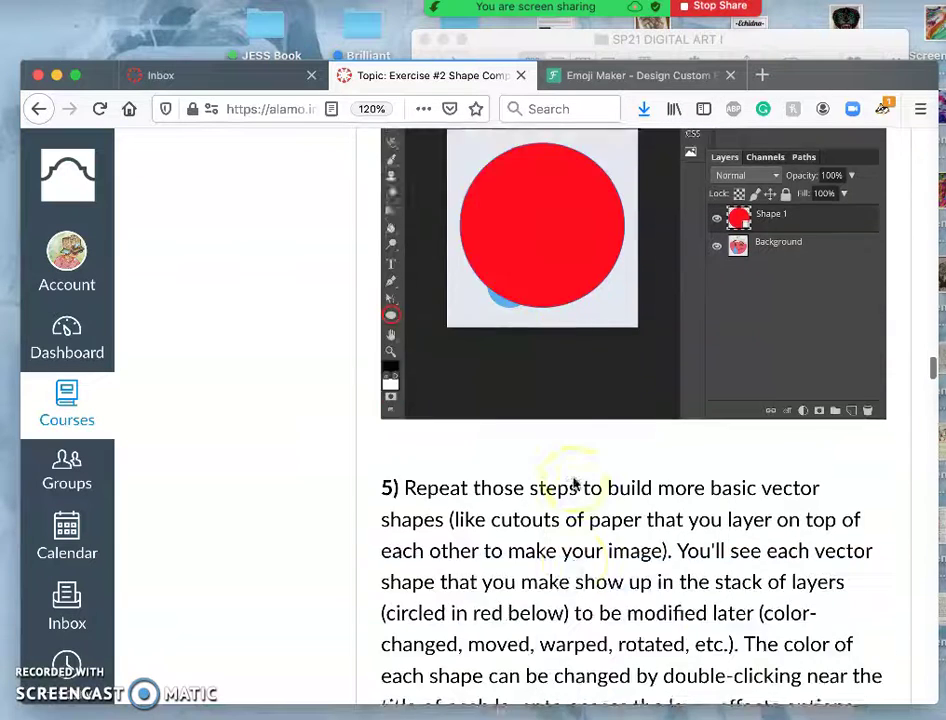
{"action": "scroll", "coordinate": [570, 481], "scroll_direction": "up", "scroll_amount": 4}
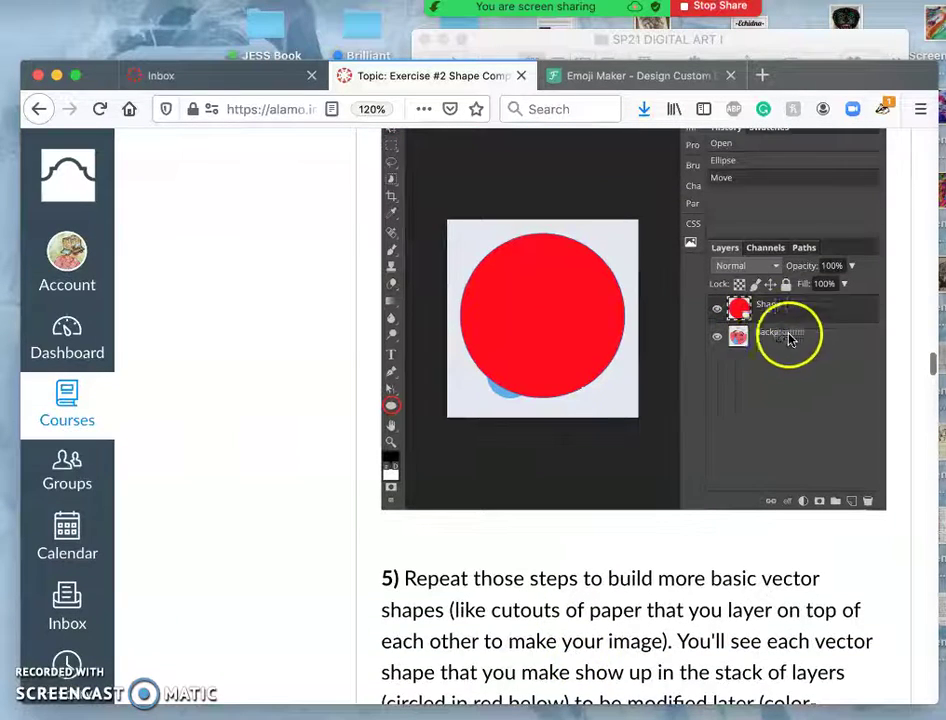
{"action": "scroll", "coordinate": [638, 501], "scroll_direction": "down", "scroll_amount": 10}
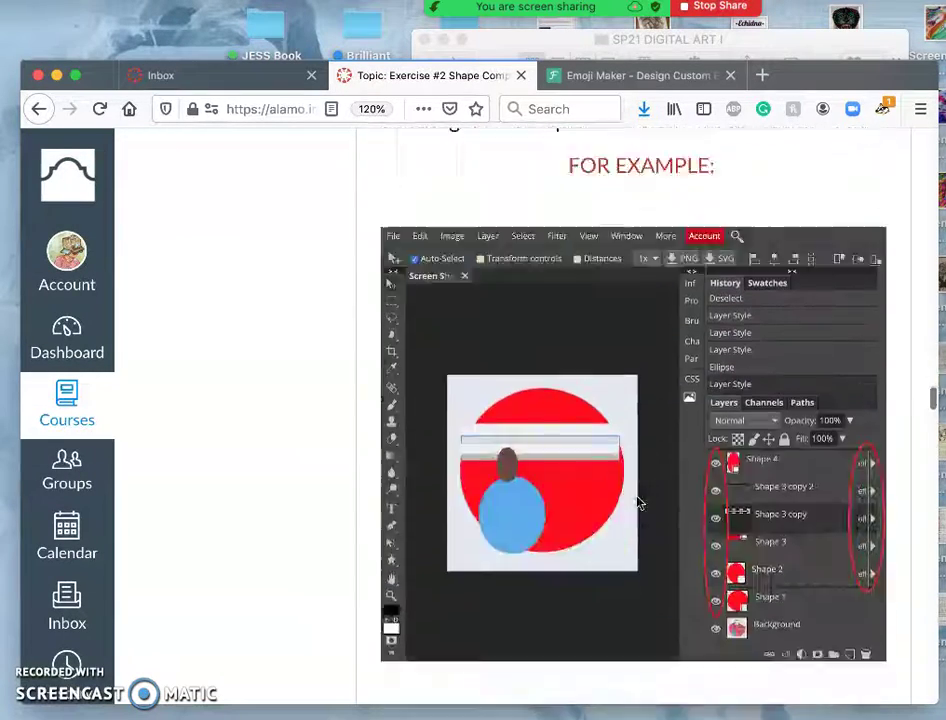
{"action": "scroll", "coordinate": [638, 502], "scroll_direction": "down", "scroll_amount": 1}
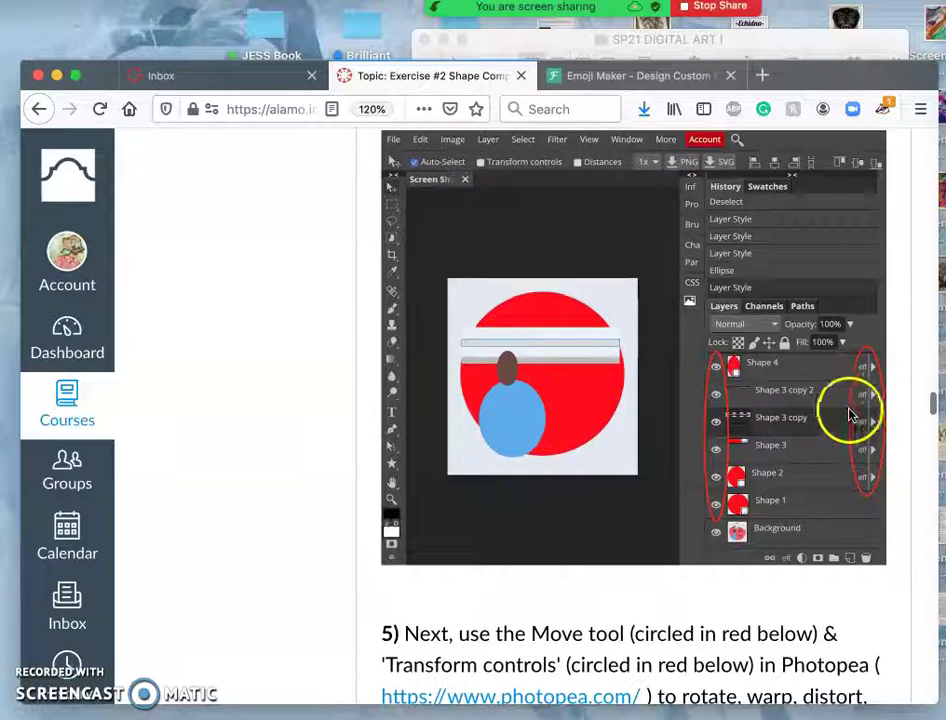
{"action": "scroll", "coordinate": [553, 469], "scroll_direction": "down", "scroll_amount": 4}
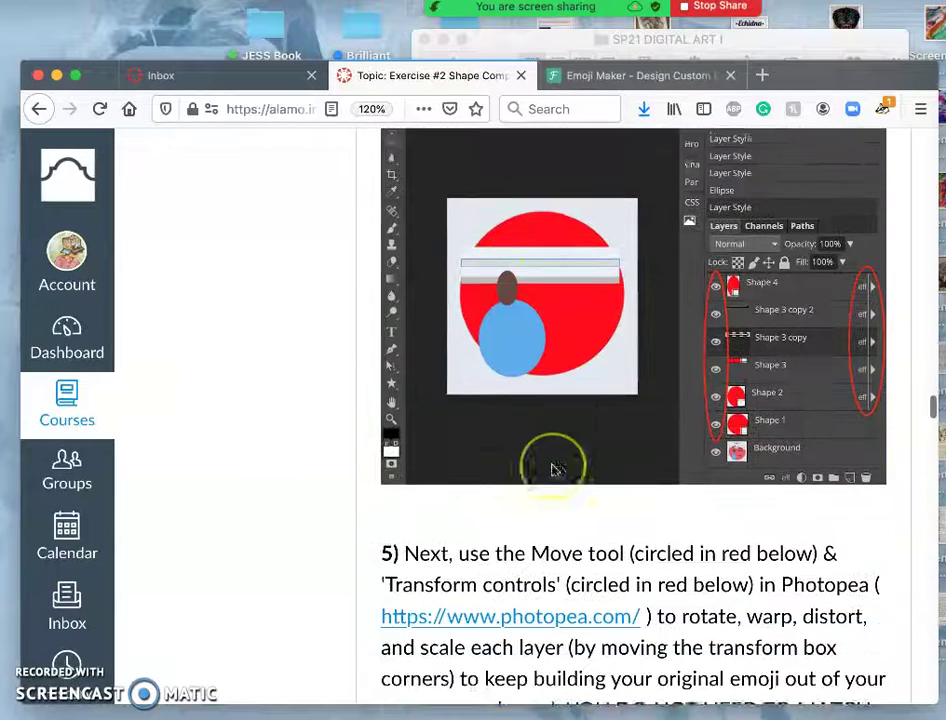
{"action": "scroll", "coordinate": [553, 469], "scroll_direction": "down", "scroll_amount": 12}
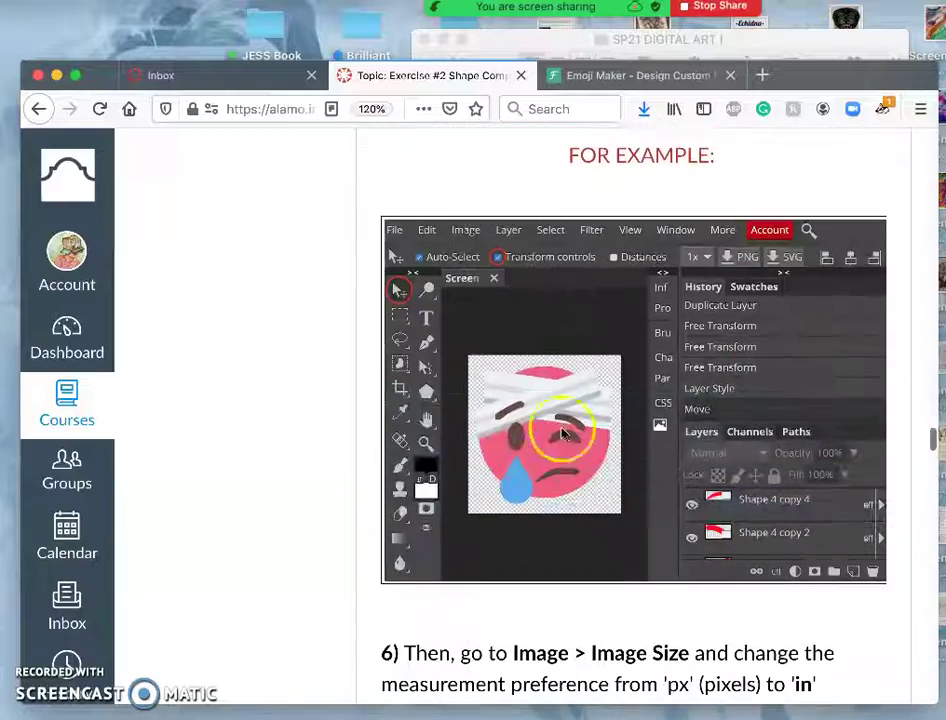
{"action": "scroll", "coordinate": [581, 510], "scroll_direction": "down", "scroll_amount": 20}
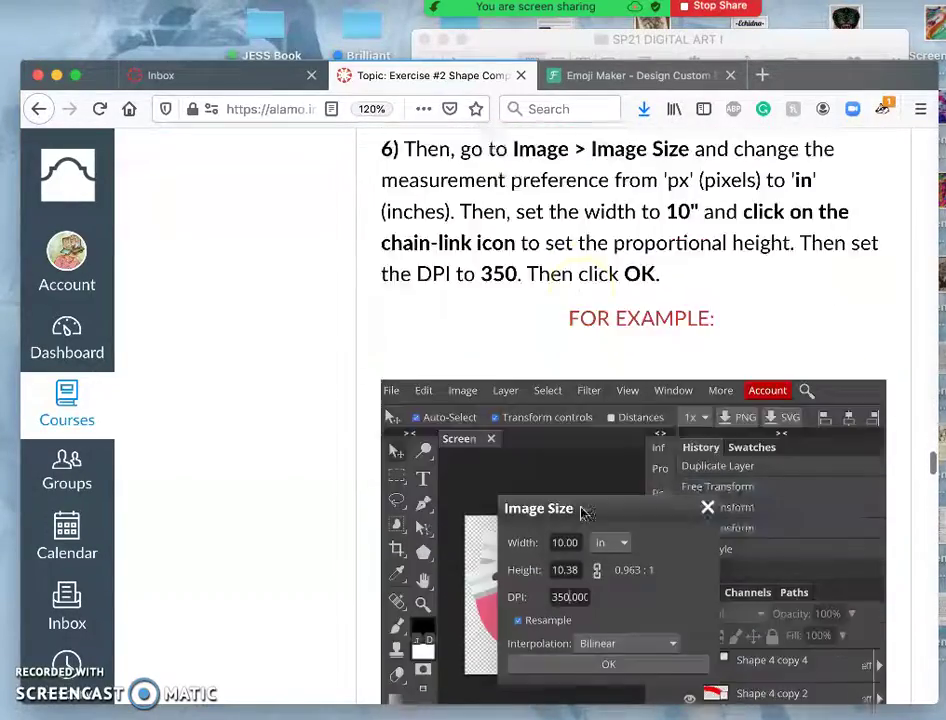
{"action": "scroll", "coordinate": [581, 515], "scroll_direction": "down", "scroll_amount": 20}
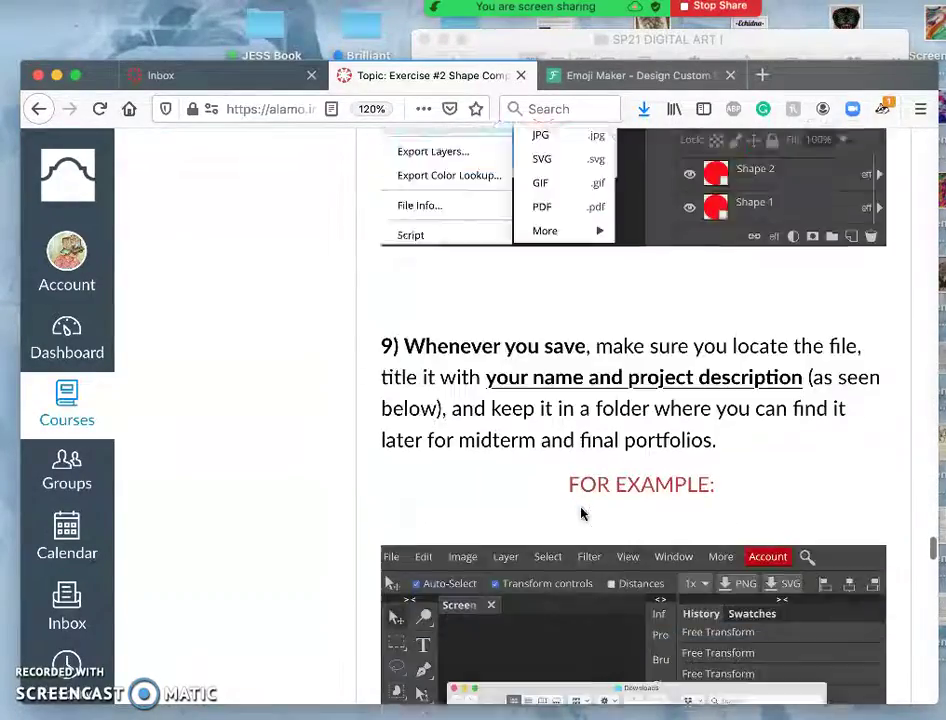
{"action": "scroll", "coordinate": [581, 514], "scroll_direction": "down", "scroll_amount": 16}
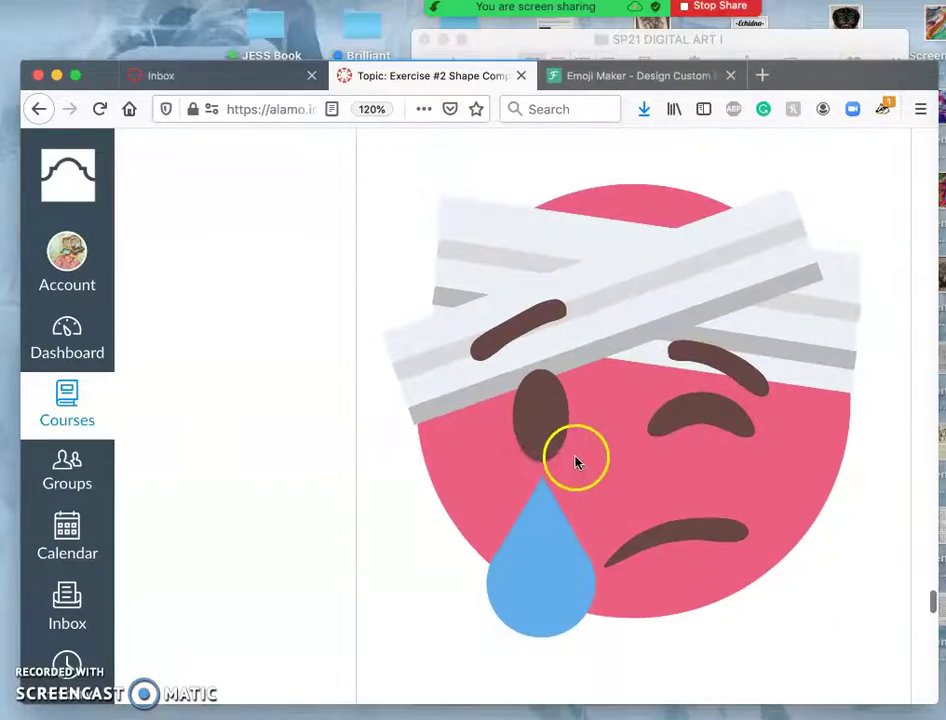
{"action": "scroll", "coordinate": [608, 374], "scroll_direction": "up", "scroll_amount": 20}
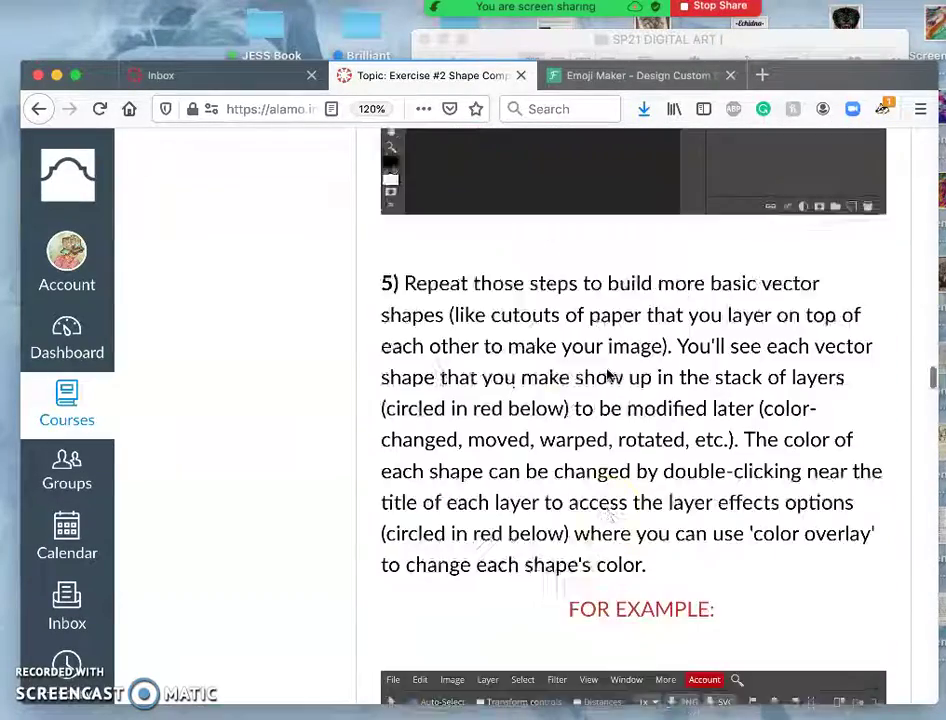
{"action": "scroll", "coordinate": [608, 374], "scroll_direction": "up", "scroll_amount": 20}
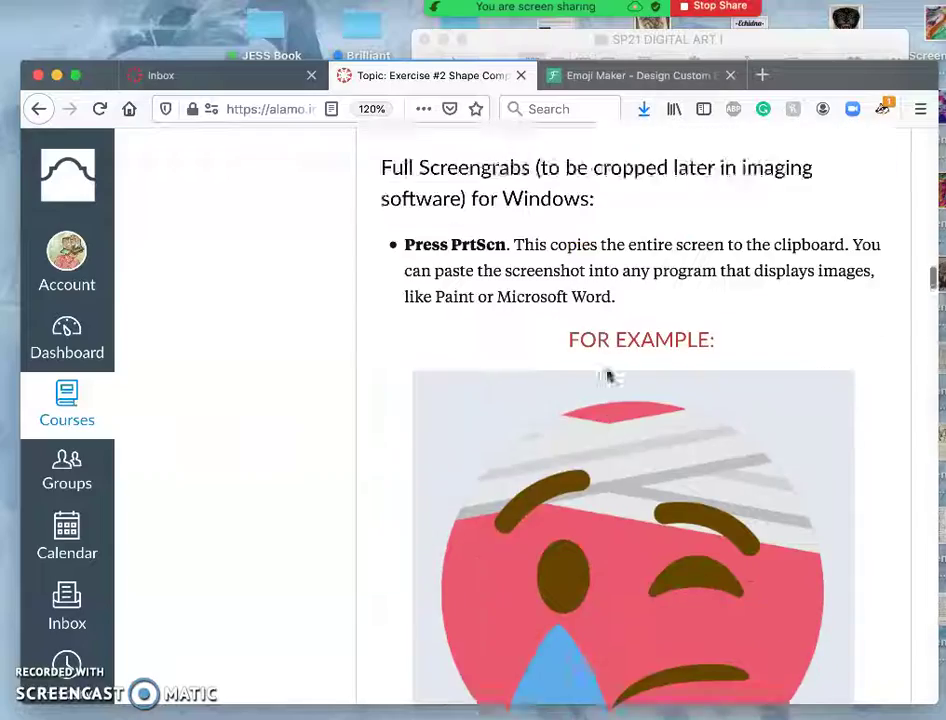
{"action": "left_click", "coordinate": [617, 565]}
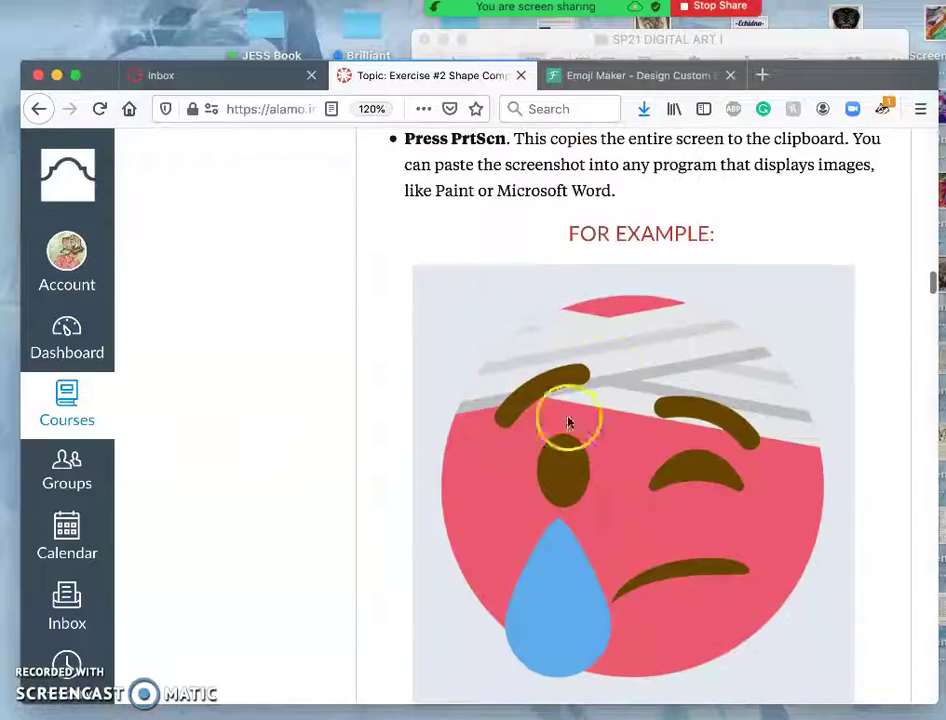
{"action": "scroll", "coordinate": [654, 534], "scroll_direction": "down", "scroll_amount": 1}
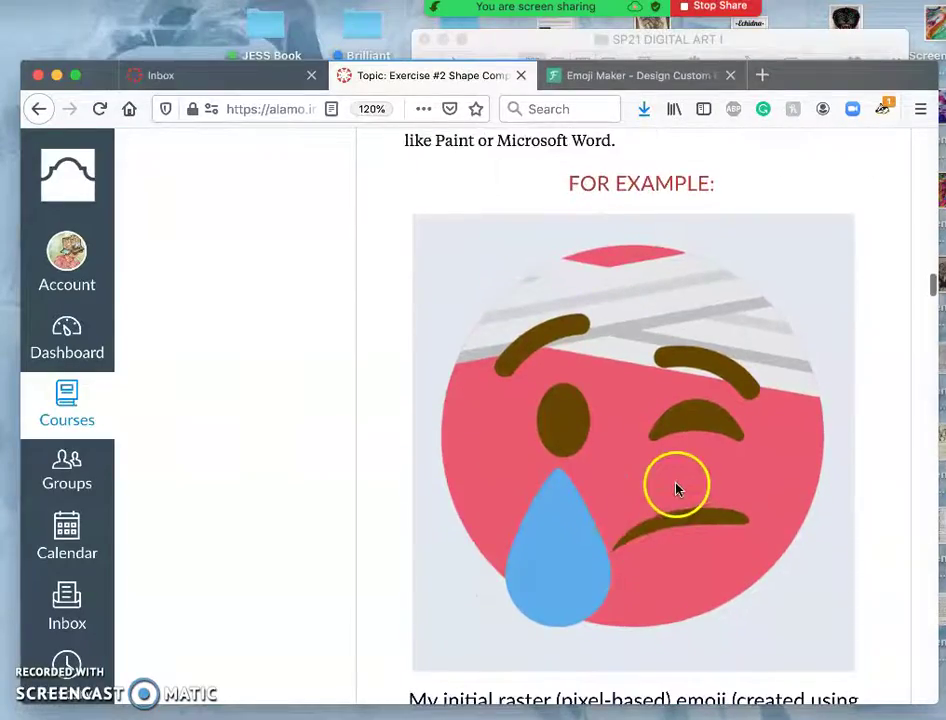
{"action": "scroll", "coordinate": [678, 489], "scroll_direction": "down", "scroll_amount": 20}
{"action": "scroll", "coordinate": [682, 489], "scroll_direction": "down", "scroll_amount": 20}
{"action": "scroll", "coordinate": [682, 489], "scroll_direction": "up", "scroll_amount": 5}
{"action": "scroll", "coordinate": [682, 489], "scroll_direction": "up", "scroll_amount": 15}
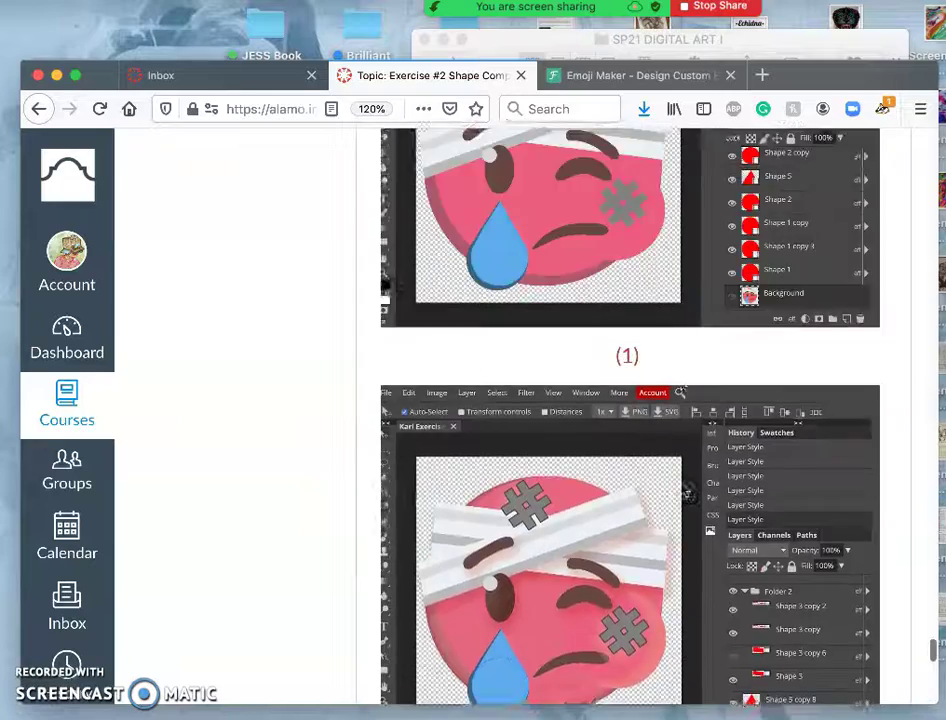
{"action": "scroll", "coordinate": [682, 489], "scroll_direction": "down", "scroll_amount": 5}
{"action": "scroll", "coordinate": [577, 403], "scroll_direction": "down", "scroll_amount": 10}
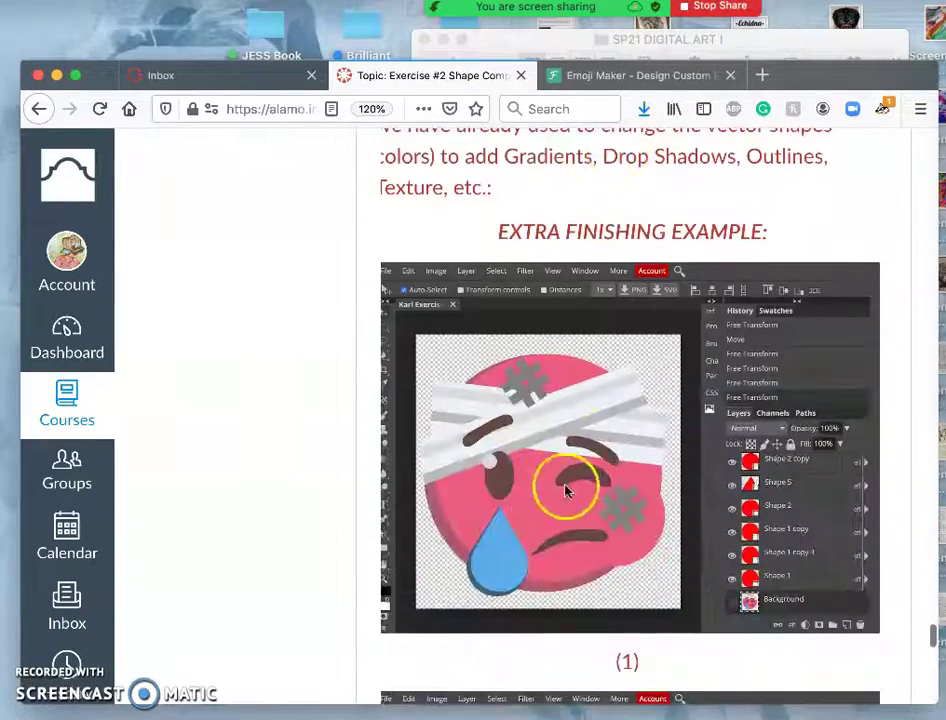
{"action": "scroll", "coordinate": [566, 490], "scroll_direction": "down", "scroll_amount": 3}
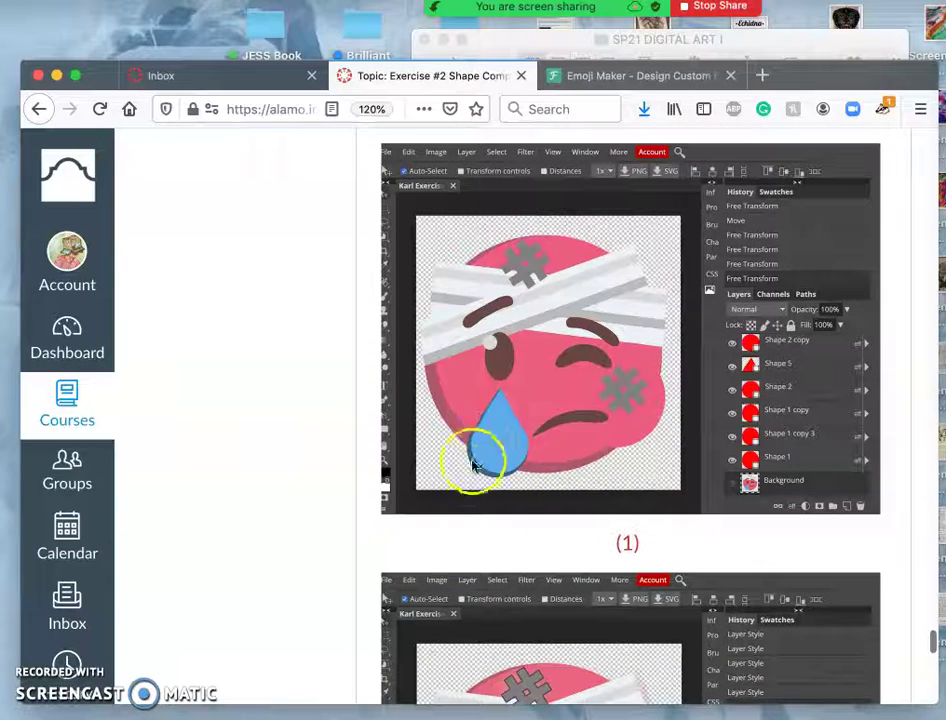
{"action": "scroll", "coordinate": [575, 458], "scroll_direction": "down", "scroll_amount": 7}
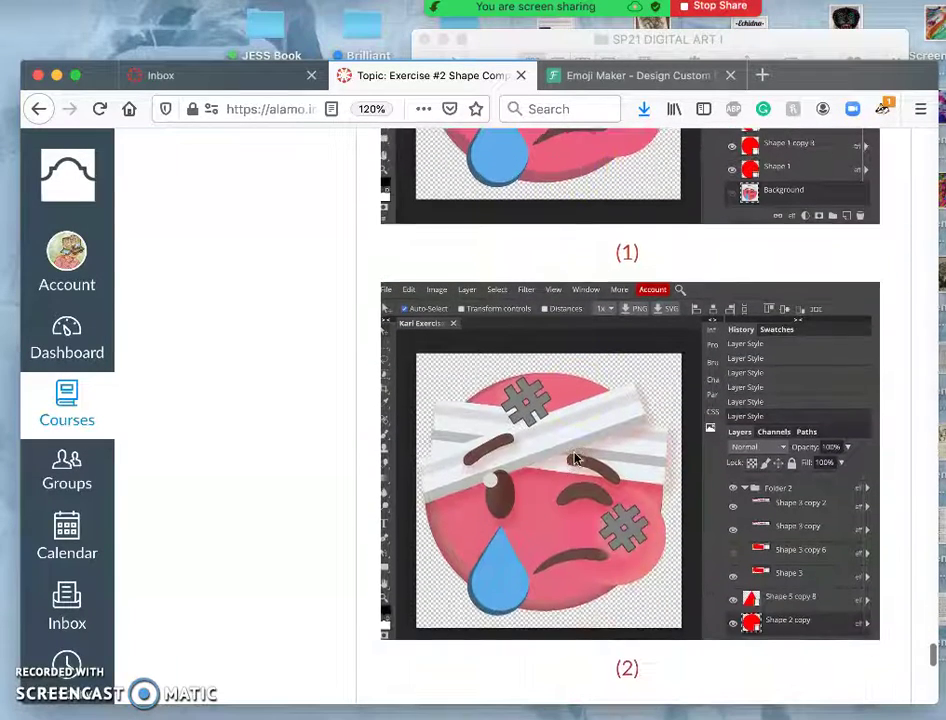
{"action": "scroll", "coordinate": [575, 522], "scroll_direction": "down", "scroll_amount": 1}
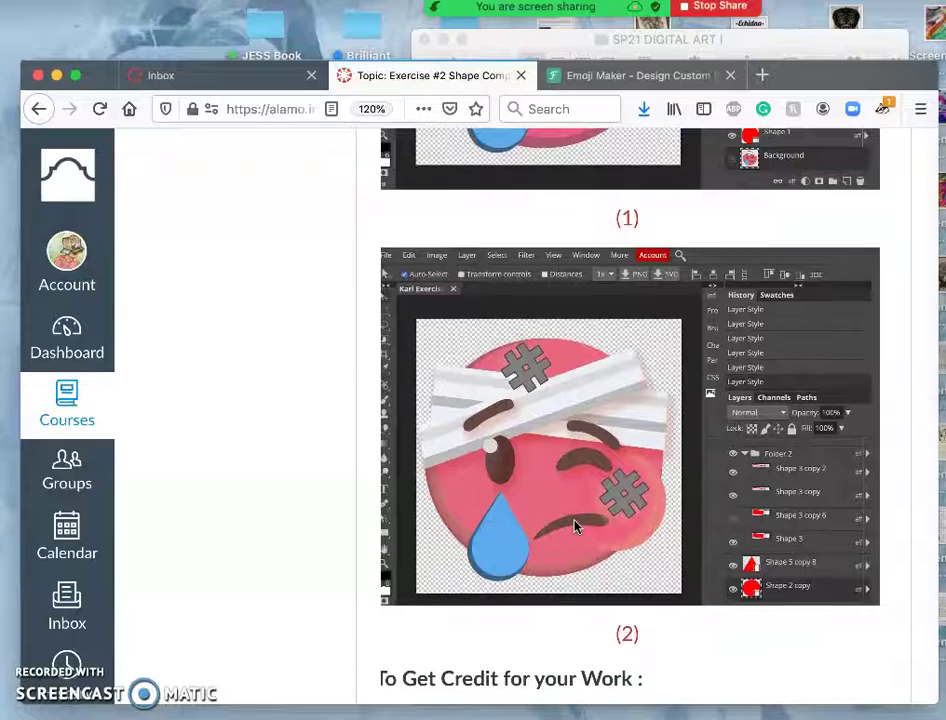
- Open the imgur.com/a/VwNuZZV portfolio album link in a new tab
{"action": "scroll", "coordinate": [575, 527], "scroll_direction": "down", "scroll_amount": 10}
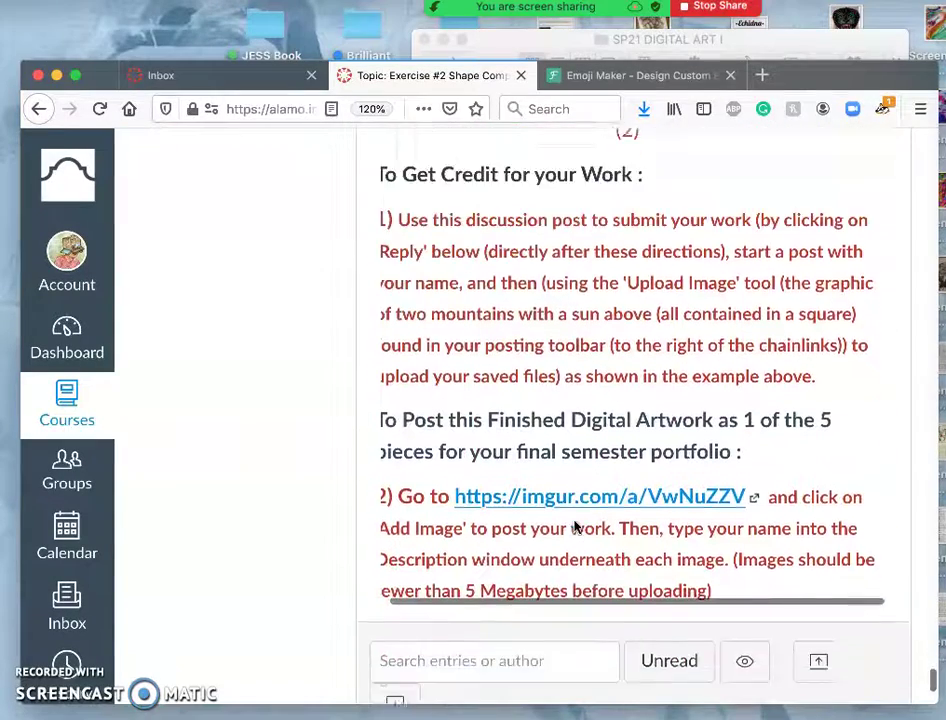
{"action": "scroll", "coordinate": [575, 527], "scroll_direction": "up", "scroll_amount": 6}
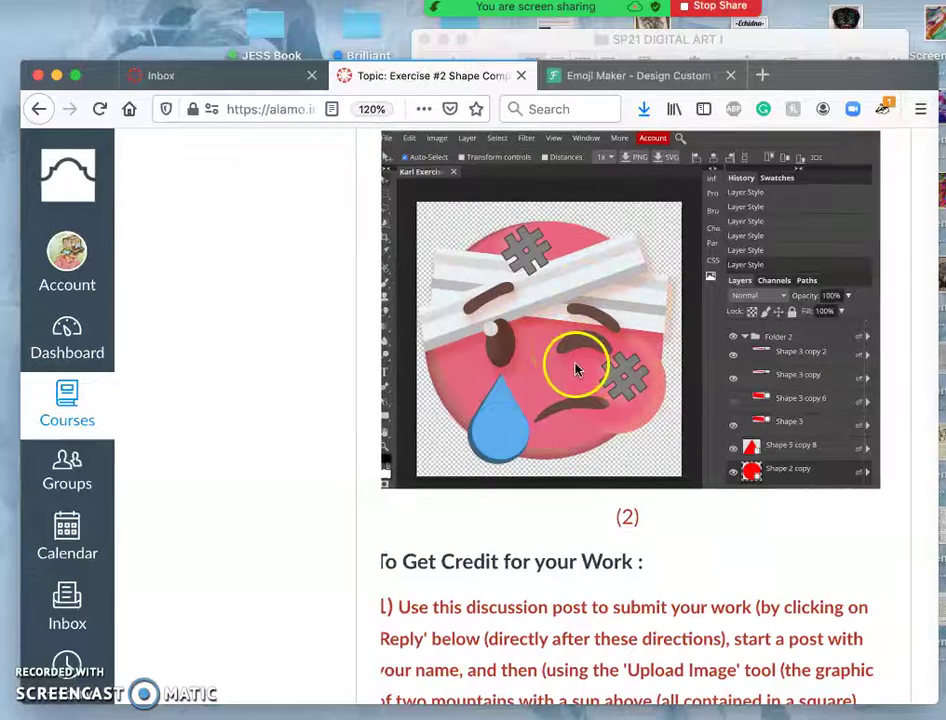
{"action": "scroll", "coordinate": [572, 375], "scroll_direction": "down", "scroll_amount": 10}
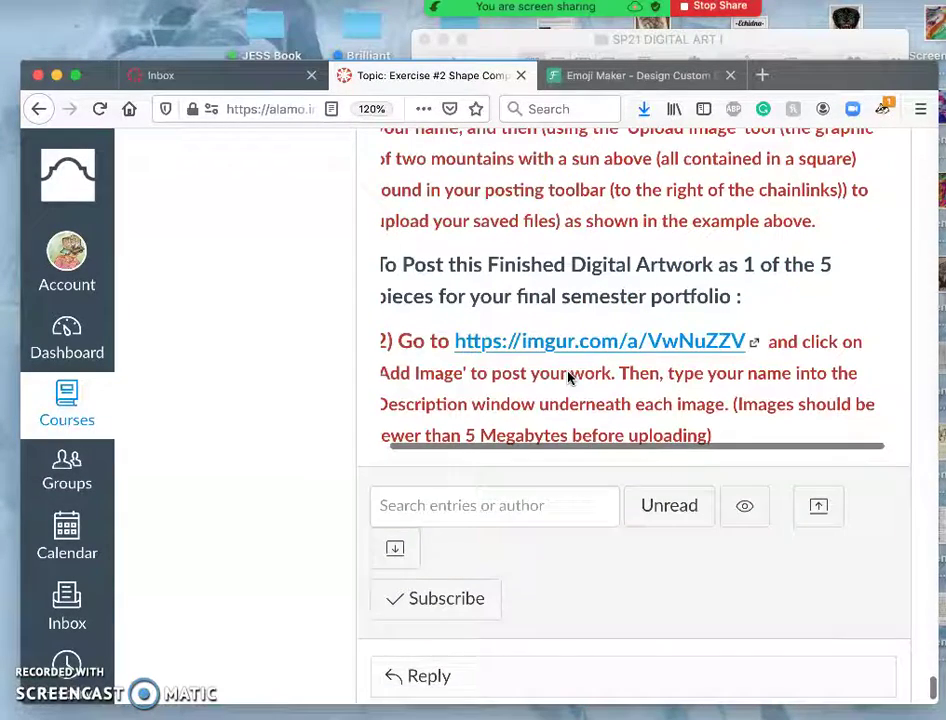
{"action": "scroll", "coordinate": [568, 377], "scroll_direction": "up", "scroll_amount": 3}
{"action": "left_click", "coordinate": [683, 484]}
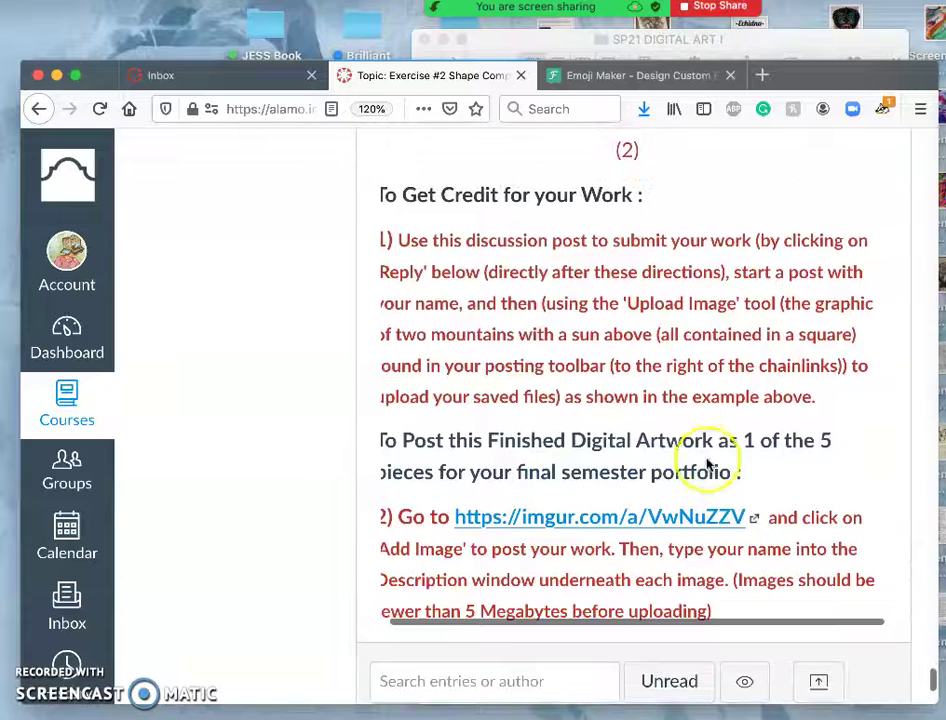
{"action": "right_click", "coordinate": [632, 518]}
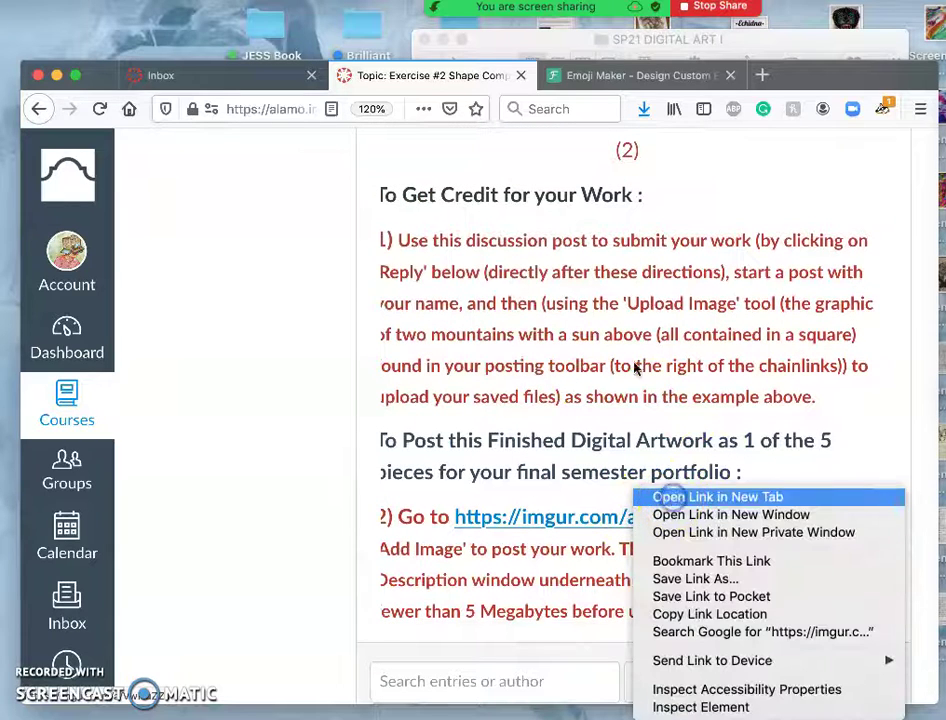
{"action": "key", "text": "Return"}
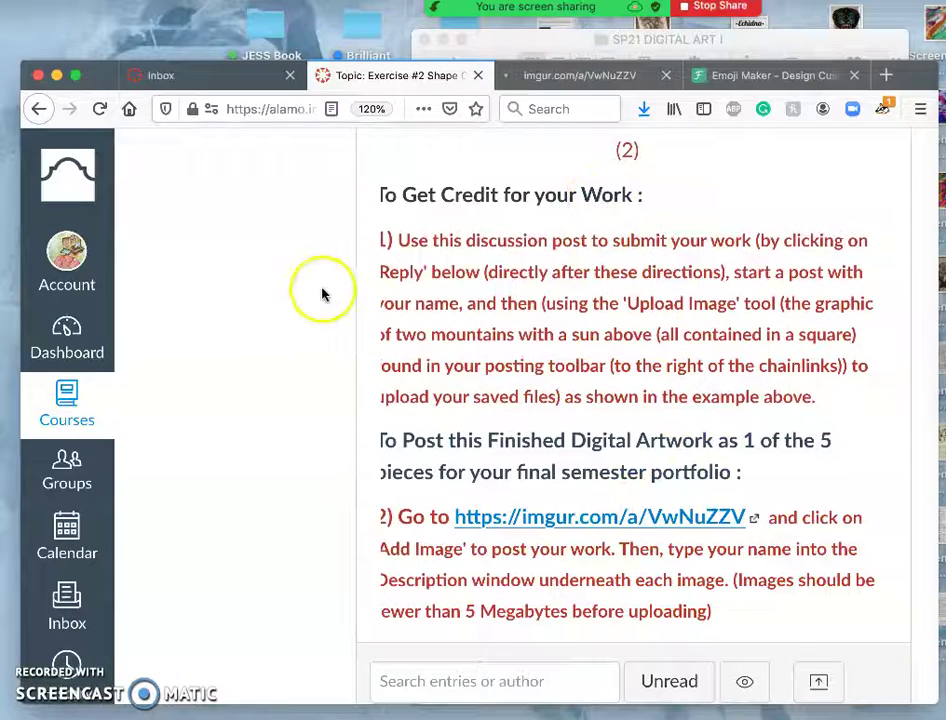
- View the Imgur album, then return to the Exercise #2 discussion page
{"action": "left_click", "coordinate": [577, 76]}
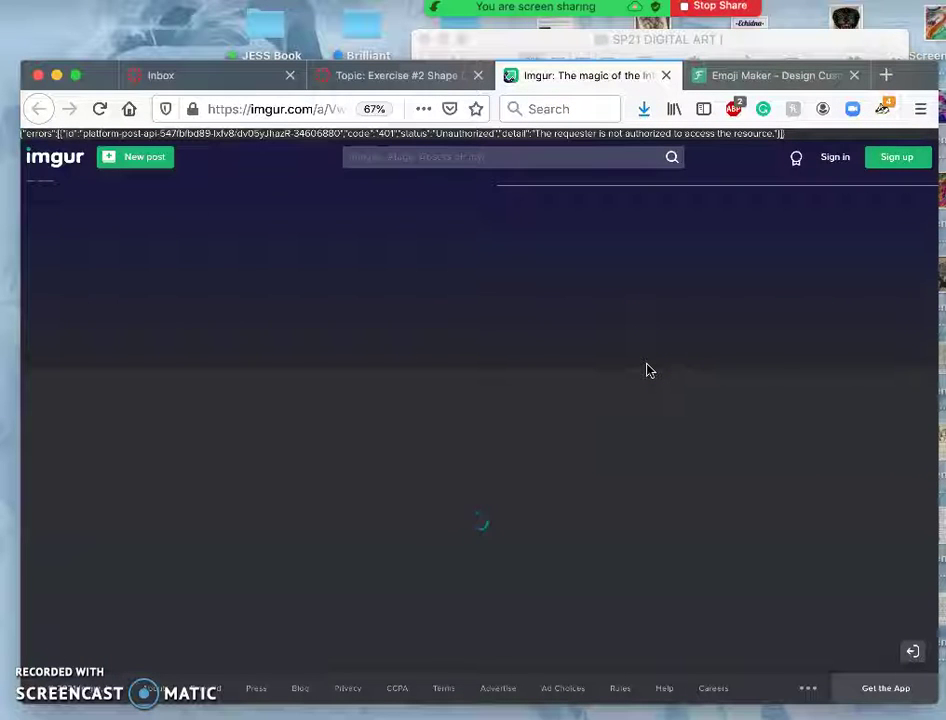
{"action": "left_click_drag", "start_coordinate": [98, 75], "coordinate": [97, 47]}
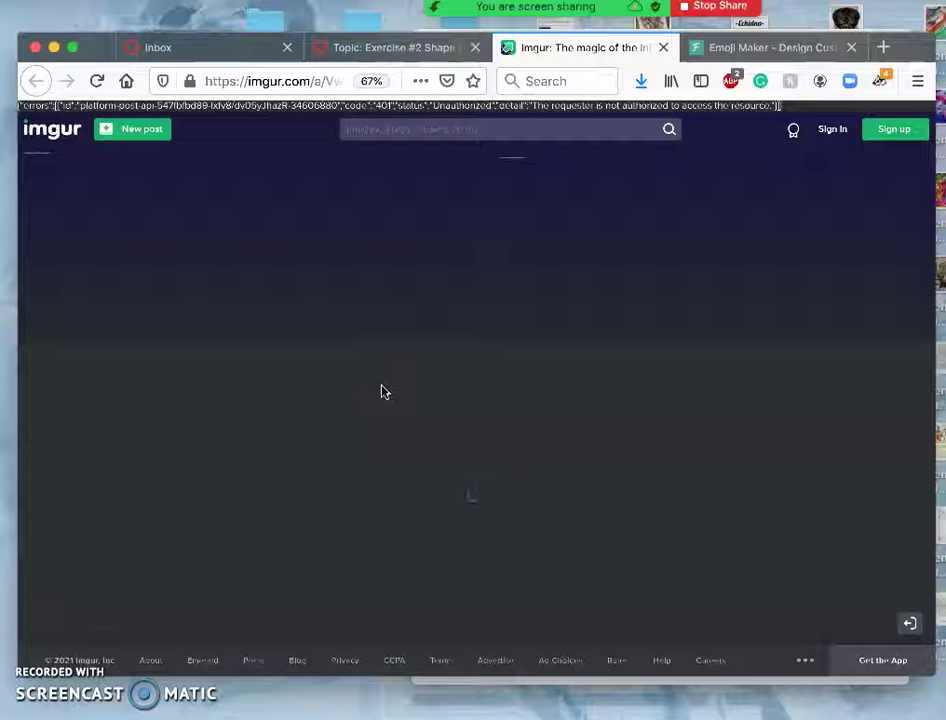
{"action": "left_click", "coordinate": [419, 49]}
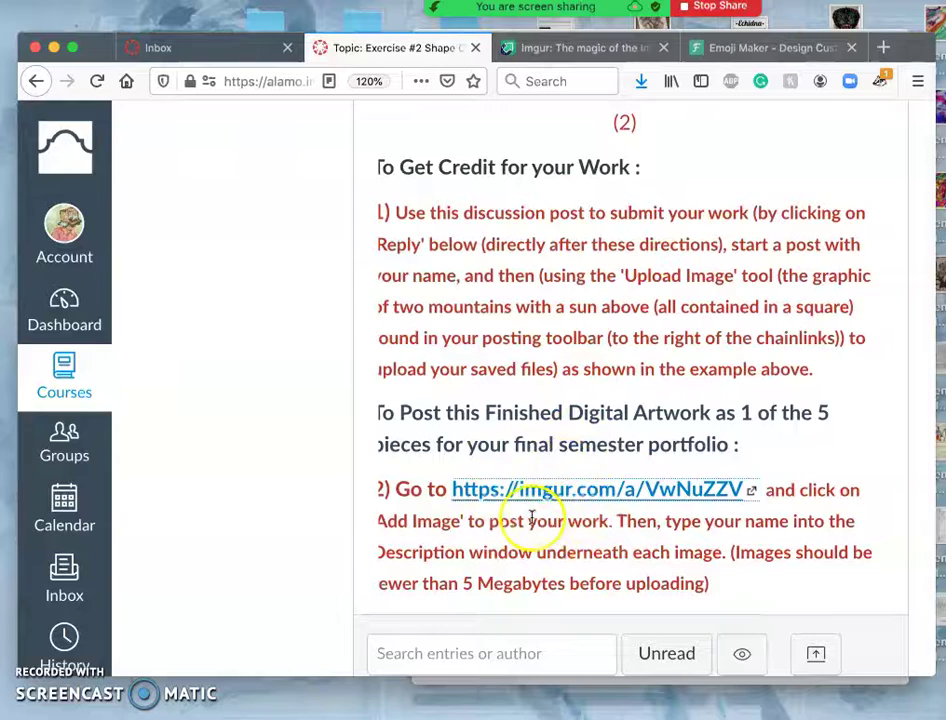
- Scroll back up through the Exercise #2 assignment steps and bring the Imgur album tab forward
{"action": "scroll", "coordinate": [531, 517], "scroll_direction": "left", "scroll_amount": 1}
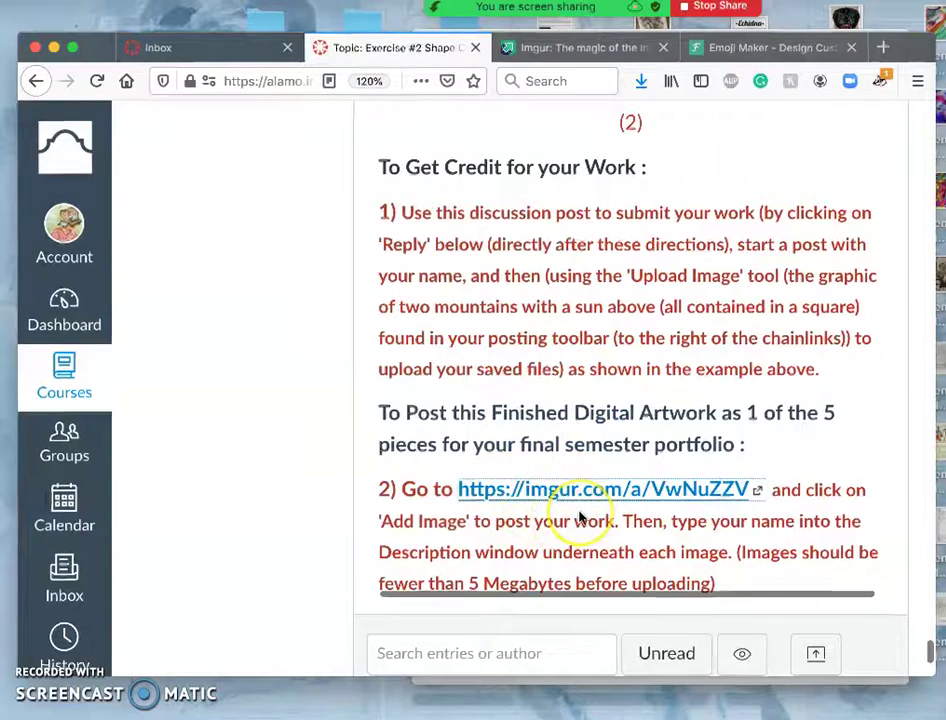
{"action": "scroll", "coordinate": [579, 517], "scroll_direction": "down", "scroll_amount": 1}
{"action": "scroll", "coordinate": [555, 519], "scroll_direction": "down", "scroll_amount": 5}
{"action": "scroll", "coordinate": [553, 519], "scroll_direction": "up", "scroll_amount": 6}
{"action": "scroll", "coordinate": [553, 519], "scroll_direction": "up", "scroll_amount": 1}
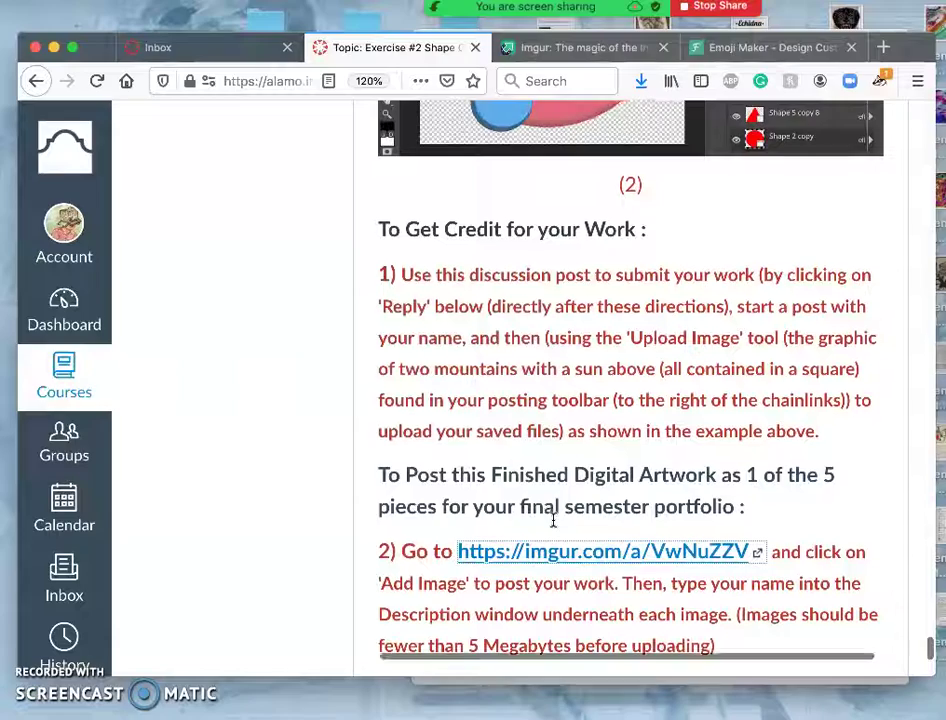
{"action": "left_click", "coordinate": [547, 392]}
{"action": "scroll", "coordinate": [546, 392], "scroll_direction": "up", "scroll_amount": 8}
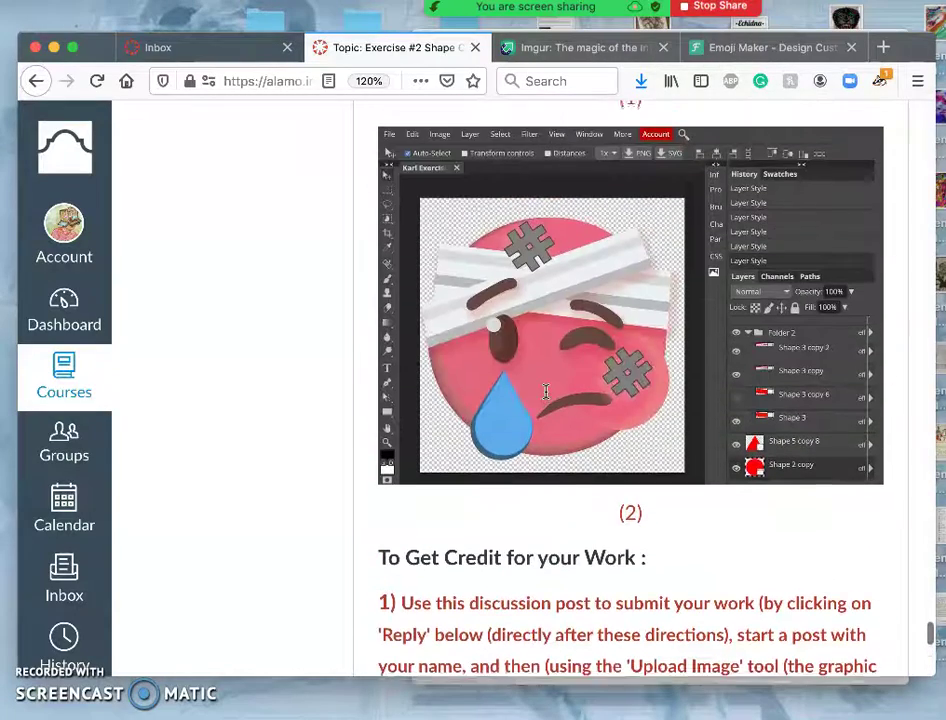
{"action": "scroll", "coordinate": [620, 403], "scroll_direction": "down", "scroll_amount": 15}
{"action": "scroll", "coordinate": [620, 403], "scroll_direction": "up", "scroll_amount": 20}
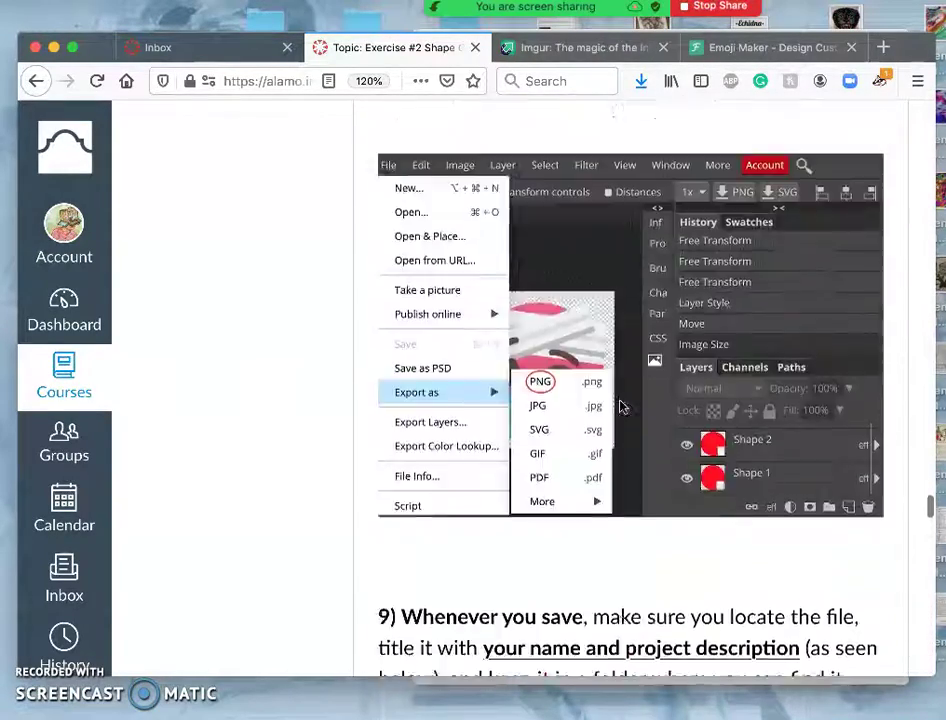
{"action": "scroll", "coordinate": [620, 406], "scroll_direction": "up", "scroll_amount": 20}
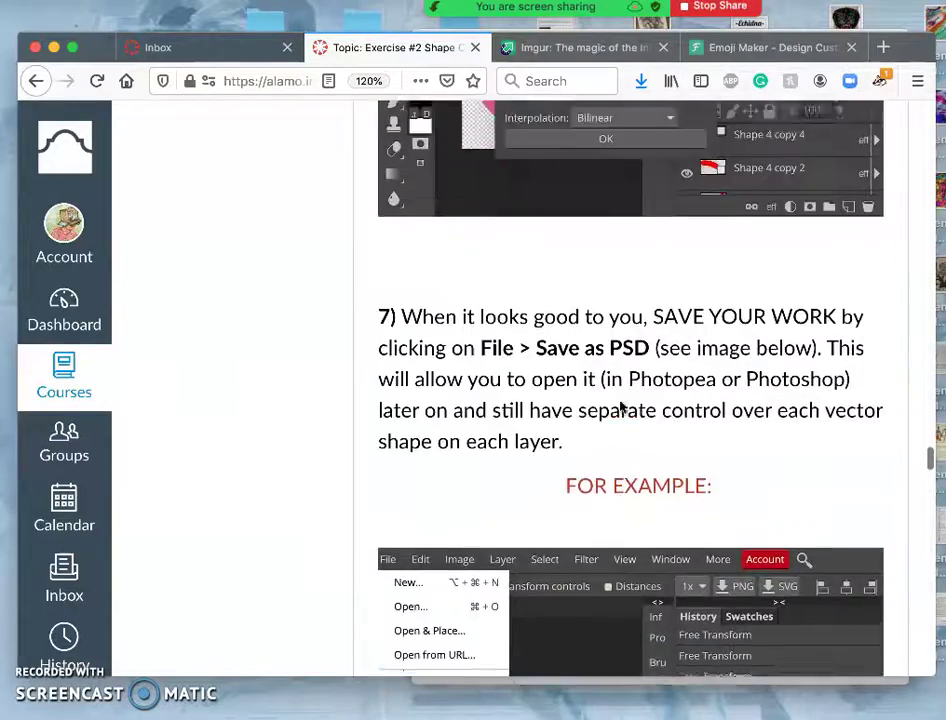
{"action": "scroll", "coordinate": [620, 405], "scroll_direction": "up", "scroll_amount": 20}
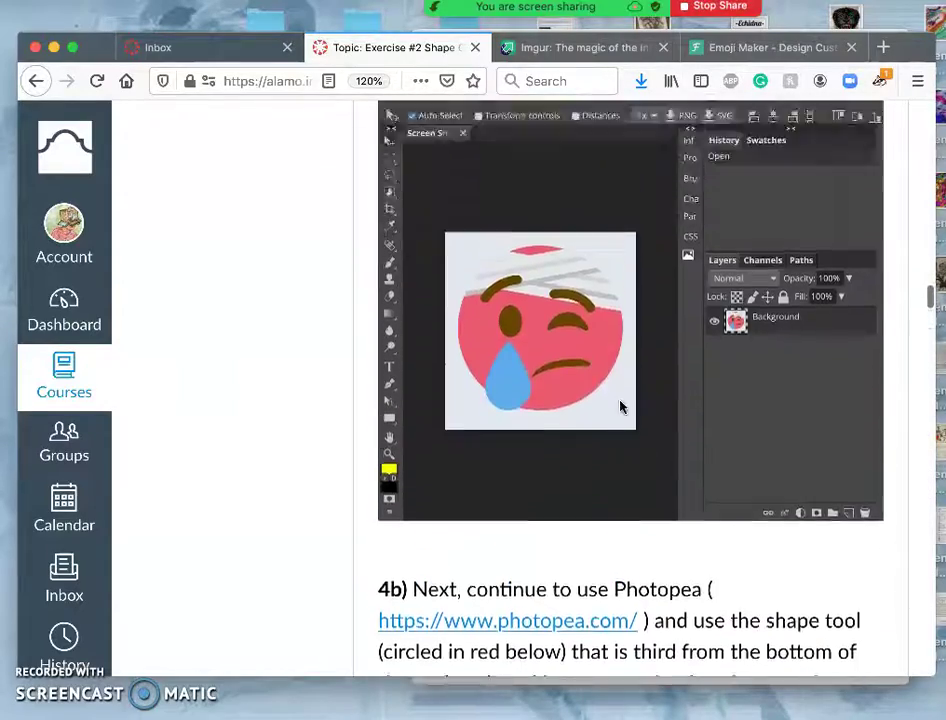
{"action": "scroll", "coordinate": [620, 405], "scroll_direction": "up", "scroll_amount": 15}
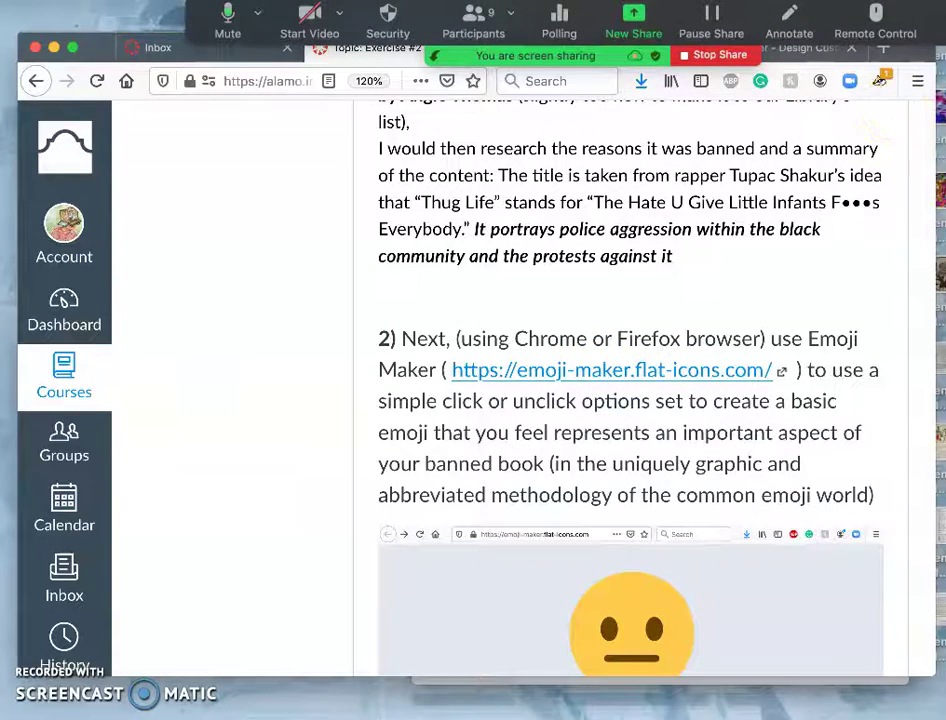
{"action": "left_click_drag", "start_coordinate": [104, 49], "coordinate": [110, 66]}
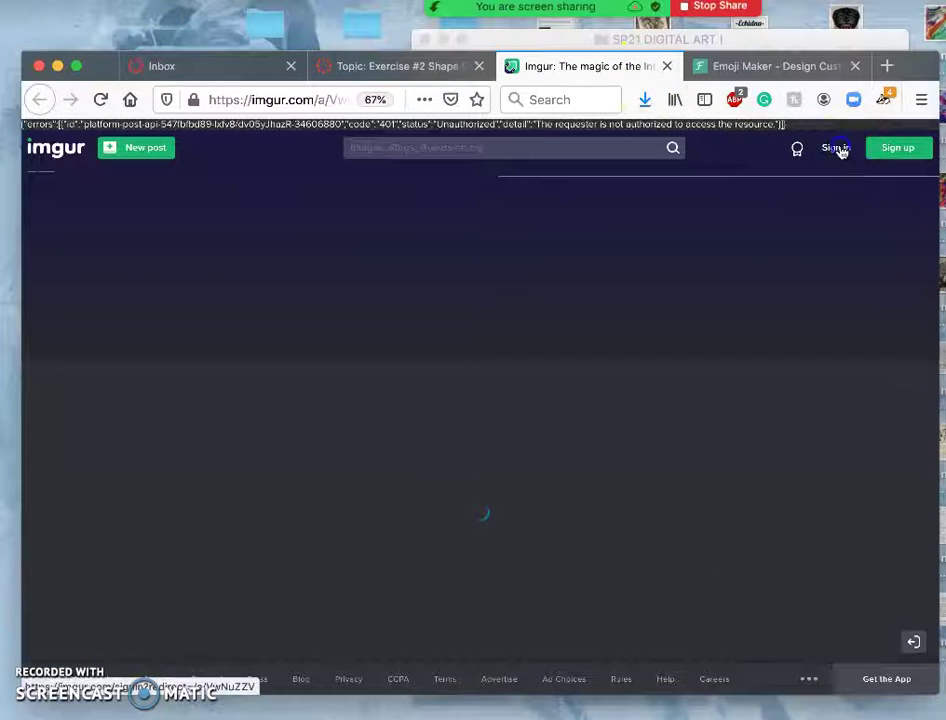
- Bring up the Imgur sign-in form and re-enter the account password
{"action": "left_click", "coordinate": [840, 148]}
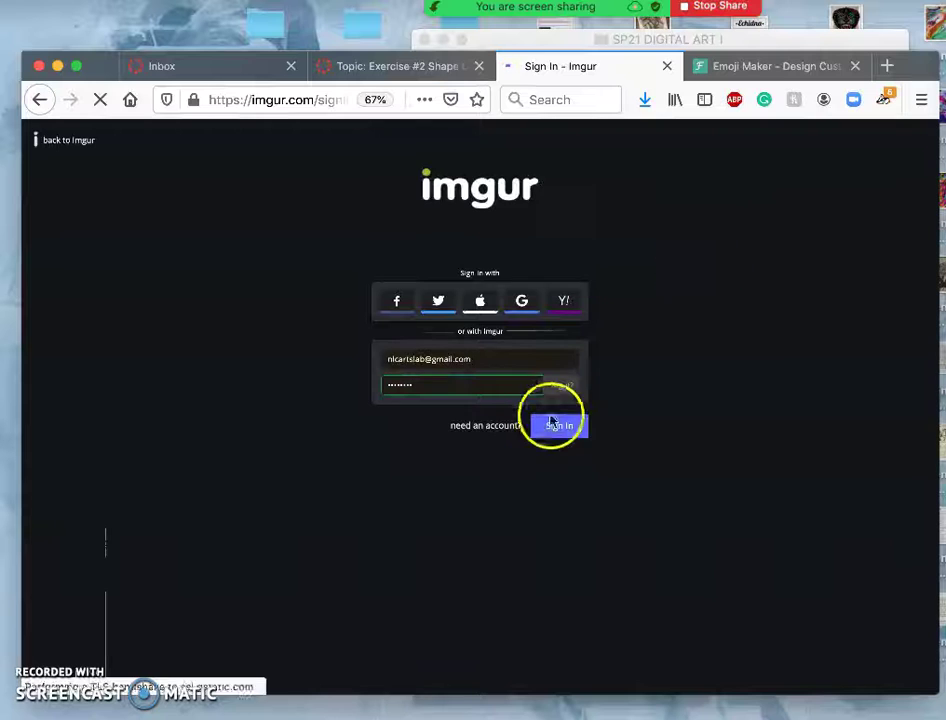
{"action": "left_click", "coordinate": [555, 430]}
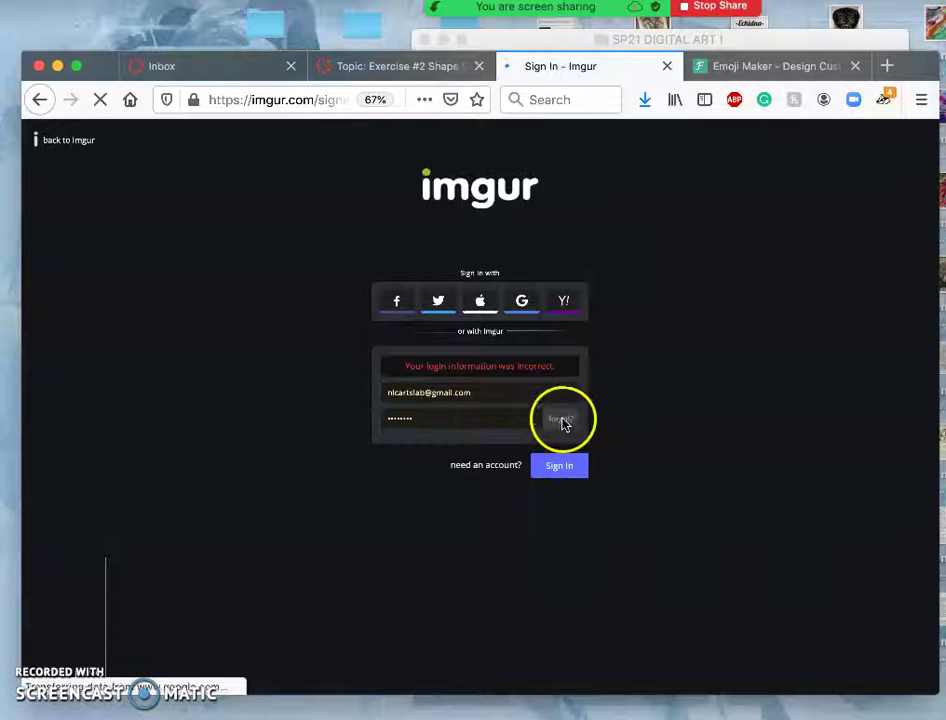
{"action": "left_click", "coordinate": [432, 420]}
{"action": "double_click", "coordinate": [377, 414]}
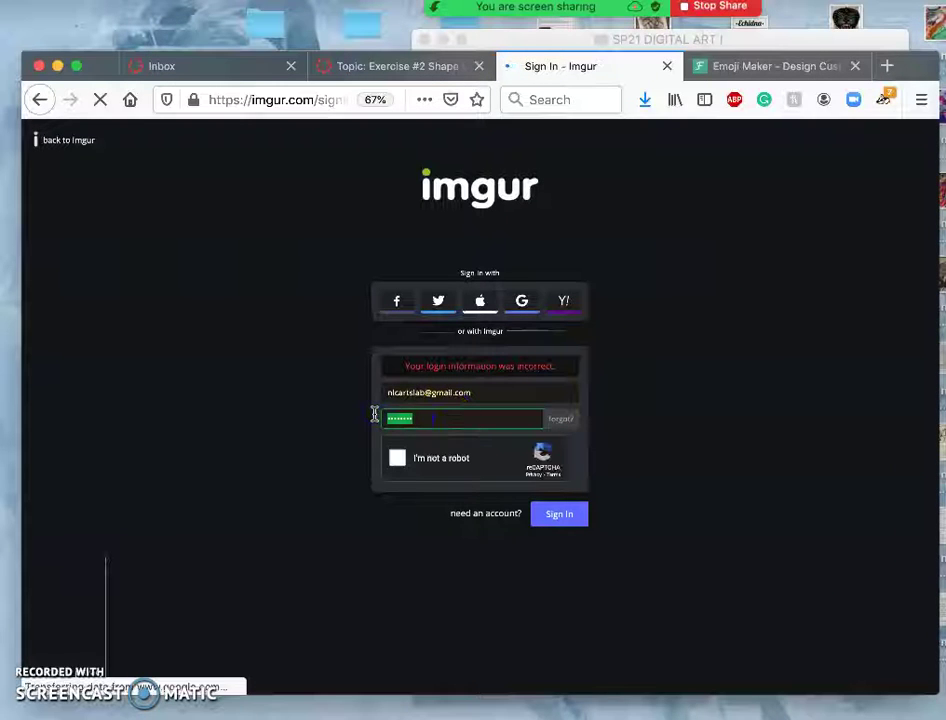
{"action": "type", "text": "••••••"}
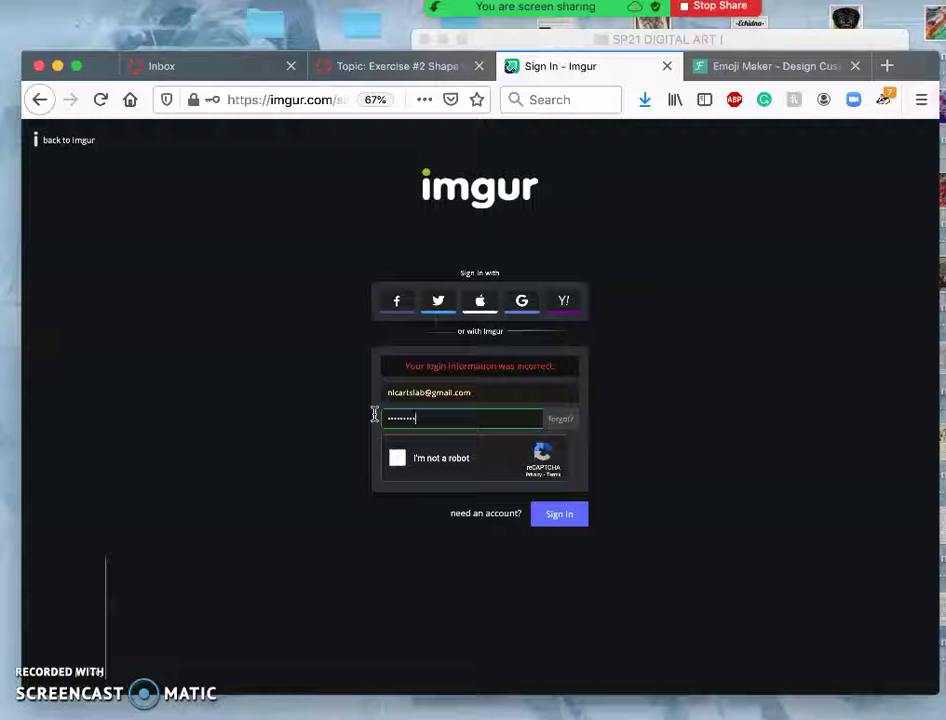
- Pass the I'm not a robot motorcycle captcha and complete the sign-in
{"action": "left_click", "coordinate": [396, 459]}
{"action": "left_click", "coordinate": [557, 511]}
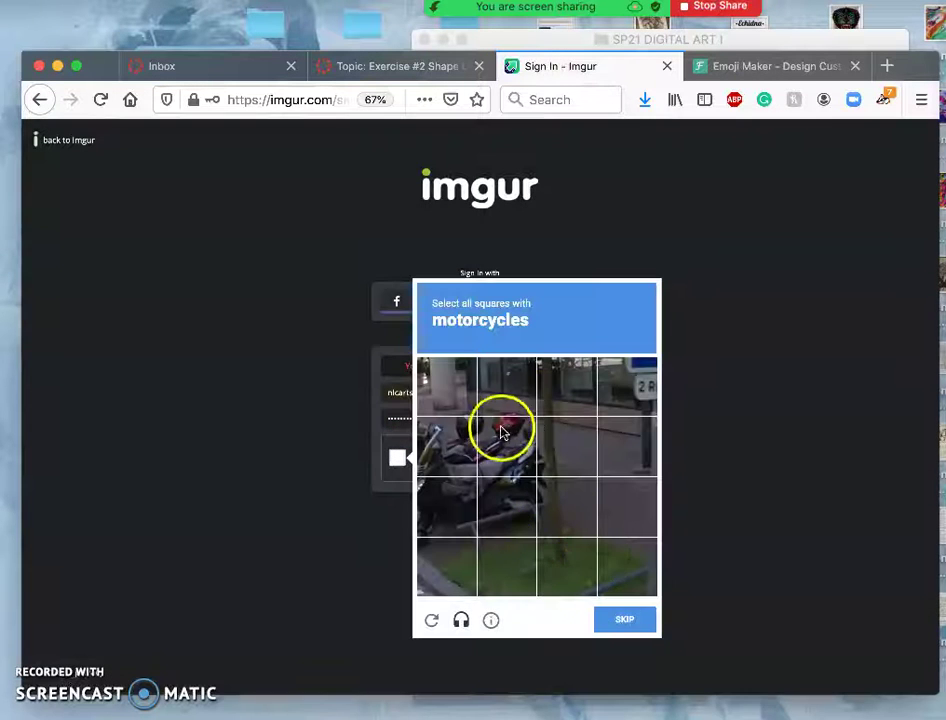
{"action": "left_click", "coordinate": [450, 437]}
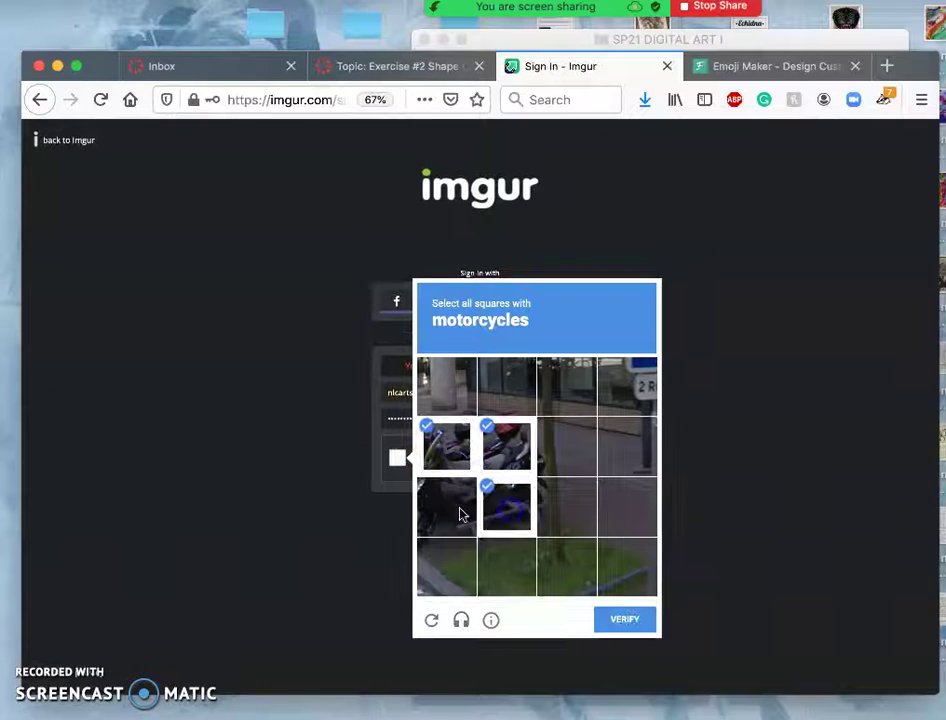
{"action": "left_click", "coordinate": [617, 618]}
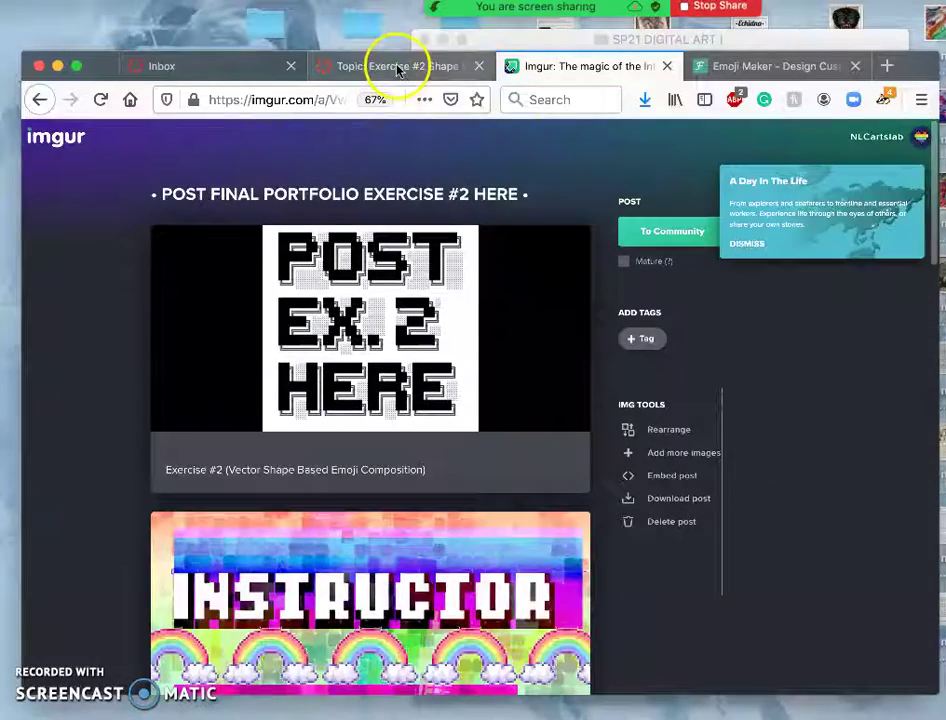
- Revisit the Canvas posting instructions, then switch back to the Imgur portfolio album
{"action": "left_click", "coordinate": [397, 68]}
{"action": "scroll", "coordinate": [525, 400], "scroll_direction": "down", "scroll_amount": 5}
{"action": "scroll", "coordinate": [531, 463], "scroll_direction": "down", "scroll_amount": 20}
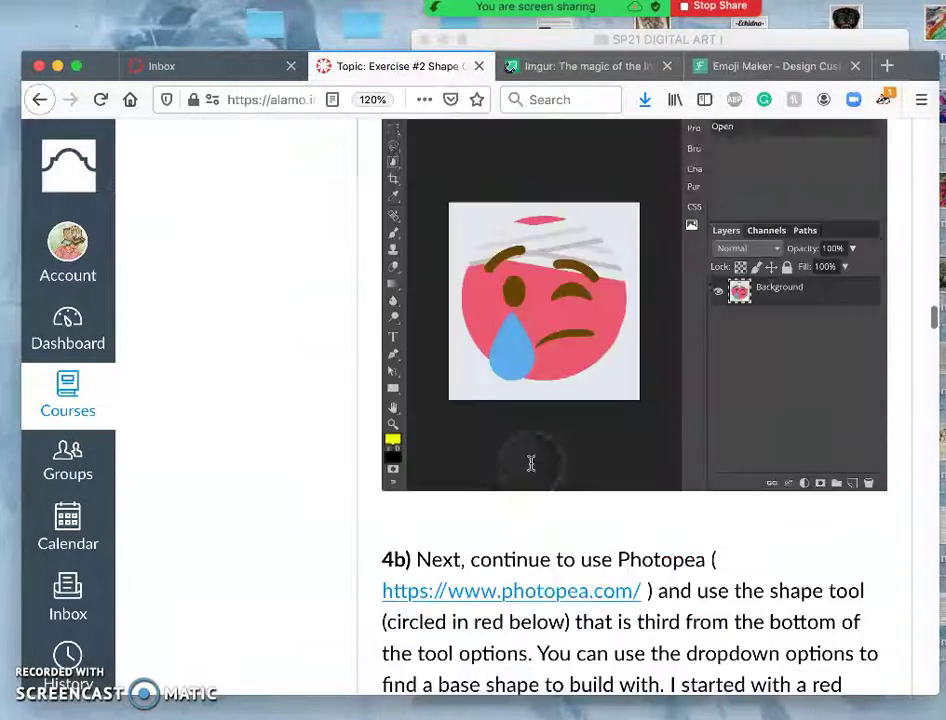
{"action": "scroll", "coordinate": [531, 463], "scroll_direction": "down", "scroll_amount": 10}
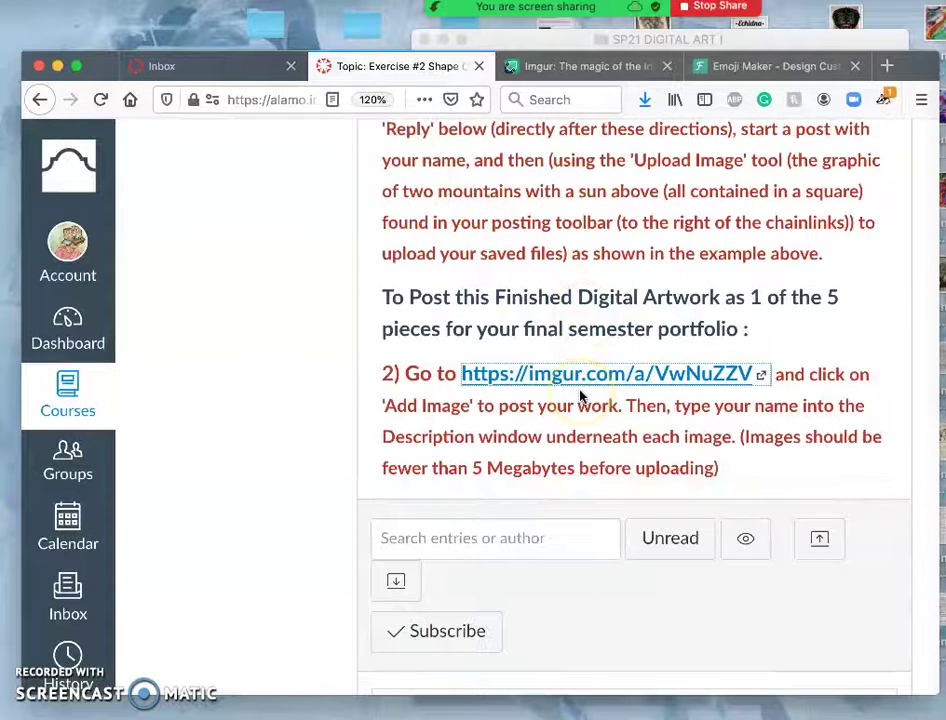
{"action": "left_click", "coordinate": [678, 294]}
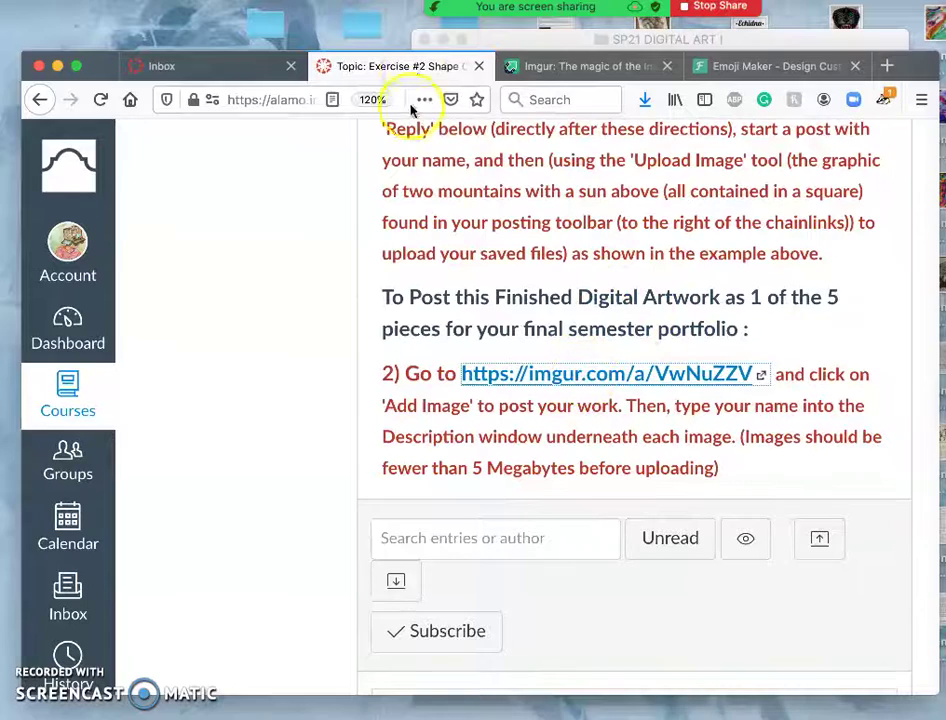
{"action": "left_click", "coordinate": [588, 68]}
{"action": "scroll", "coordinate": [435, 395], "scroll_direction": "down", "scroll_amount": 15}
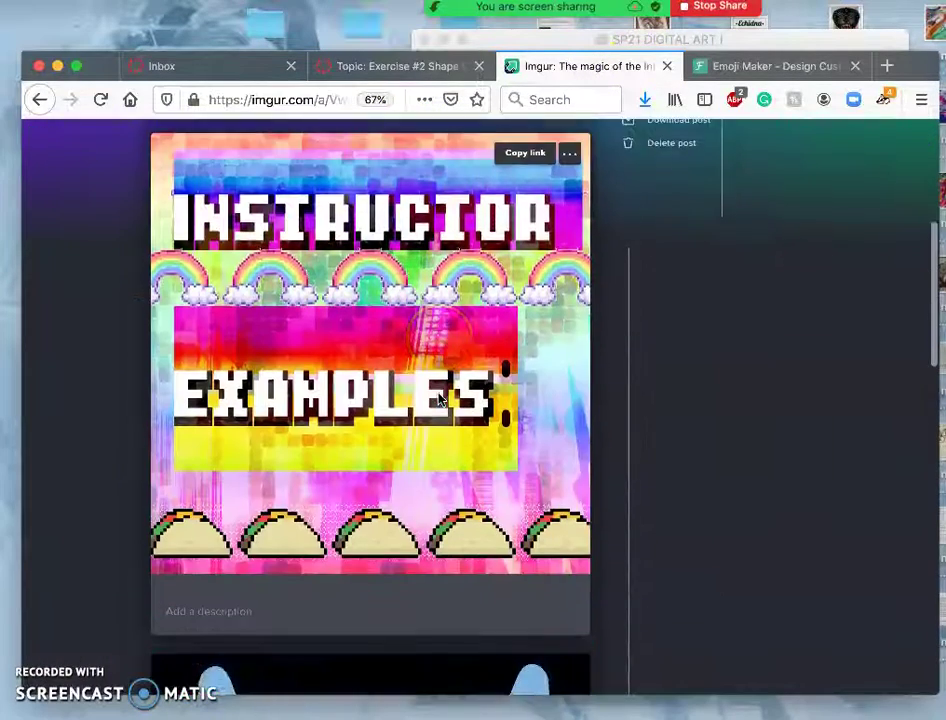
{"action": "scroll", "coordinate": [438, 398], "scroll_direction": "down", "scroll_amount": 5}
{"action": "scroll", "coordinate": [438, 398], "scroll_direction": "up", "scroll_amount": 8}
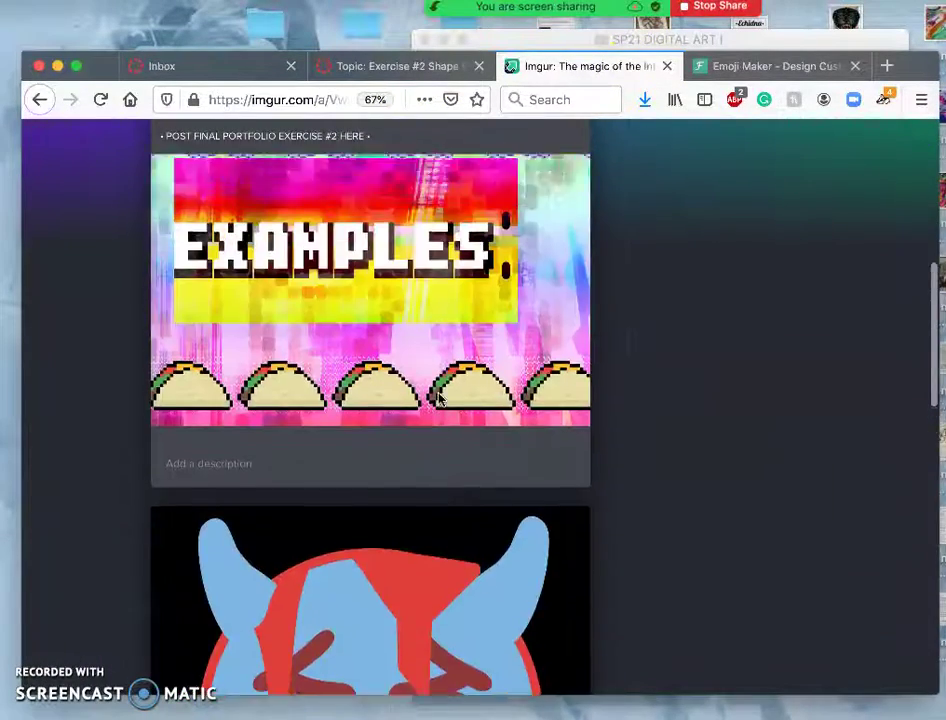
{"action": "scroll", "coordinate": [438, 398], "scroll_direction": "down", "scroll_amount": 3}
{"action": "scroll", "coordinate": [375, 468], "scroll_direction": "down", "scroll_amount": 4}
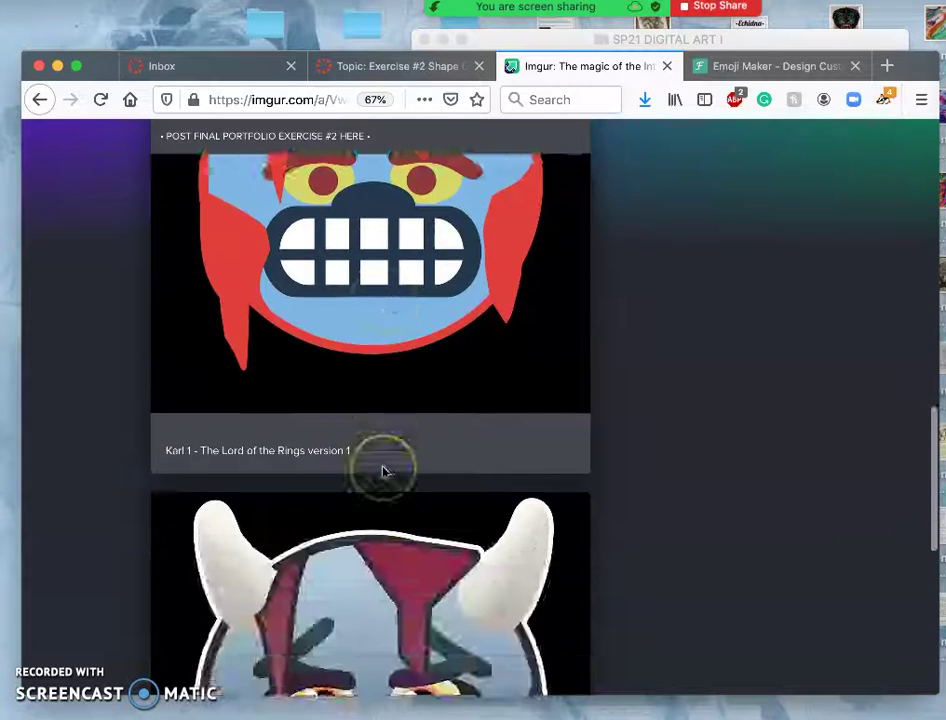
{"action": "scroll", "coordinate": [384, 470], "scroll_direction": "up", "scroll_amount": 3}
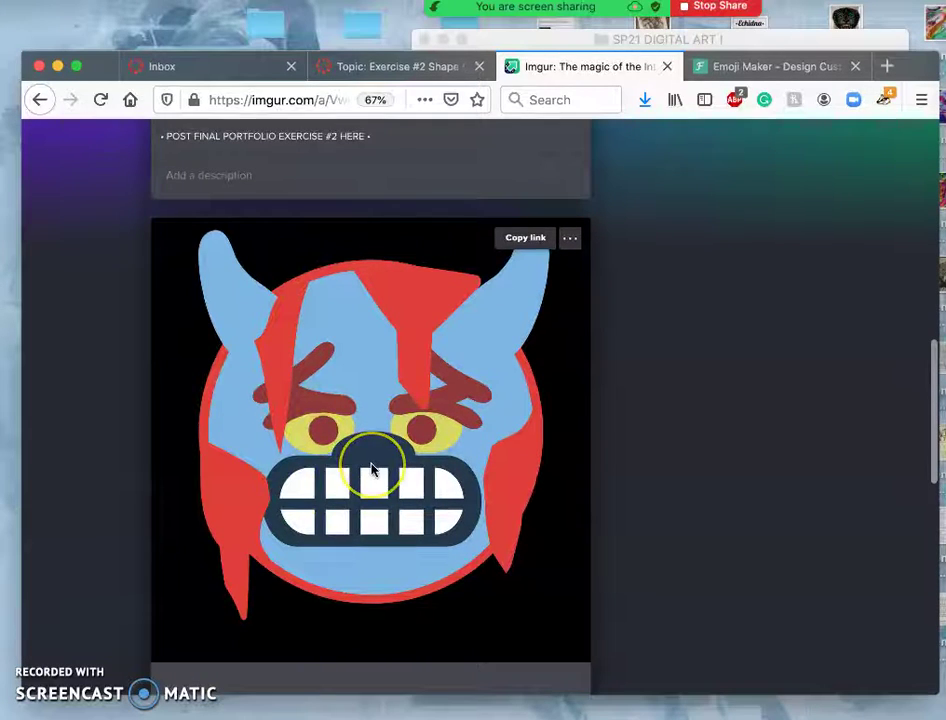
{"action": "scroll", "coordinate": [345, 490], "scroll_direction": "down", "scroll_amount": 5}
{"action": "scroll", "coordinate": [374, 468], "scroll_direction": "down", "scroll_amount": 2}
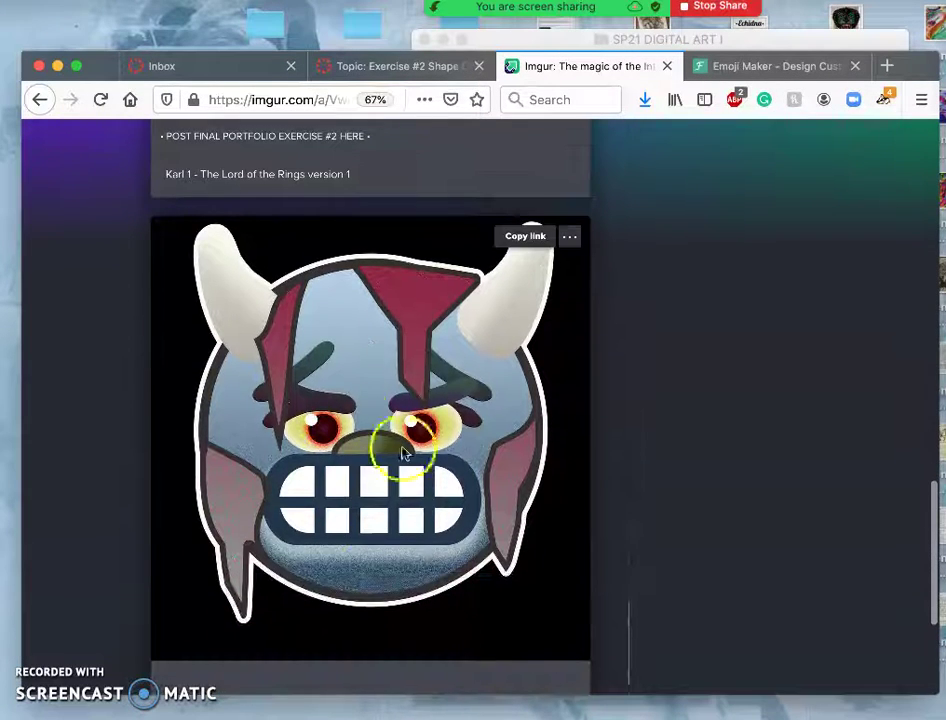
{"action": "scroll", "coordinate": [427, 506], "scroll_direction": "down", "scroll_amount": 1}
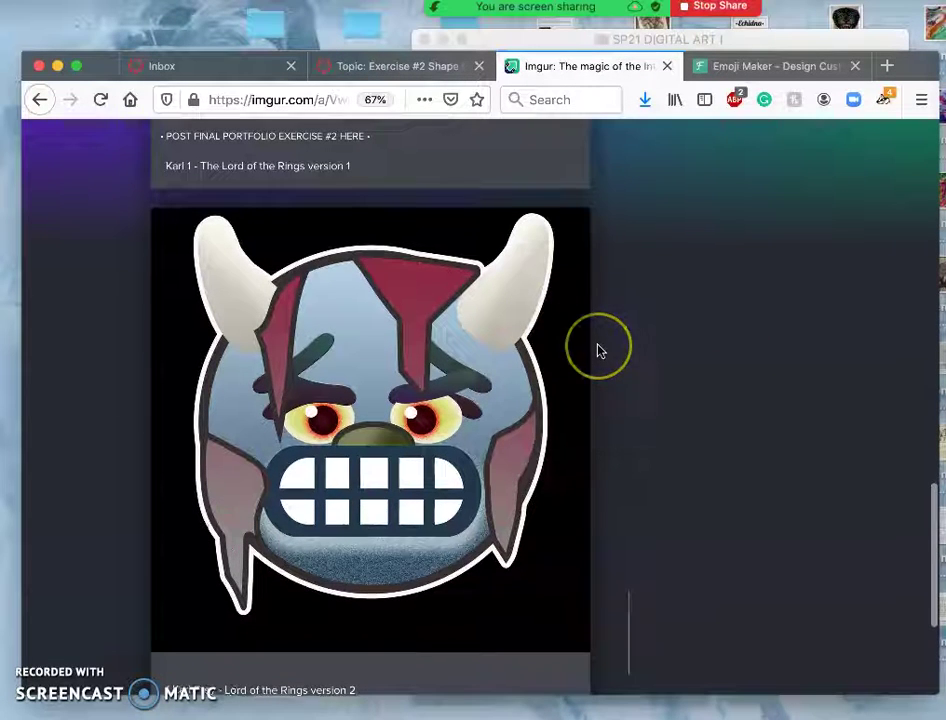
{"action": "scroll", "coordinate": [598, 349], "scroll_direction": "up", "scroll_amount": 1}
{"action": "scroll", "coordinate": [516, 347], "scroll_direction": "down", "scroll_amount": 1}
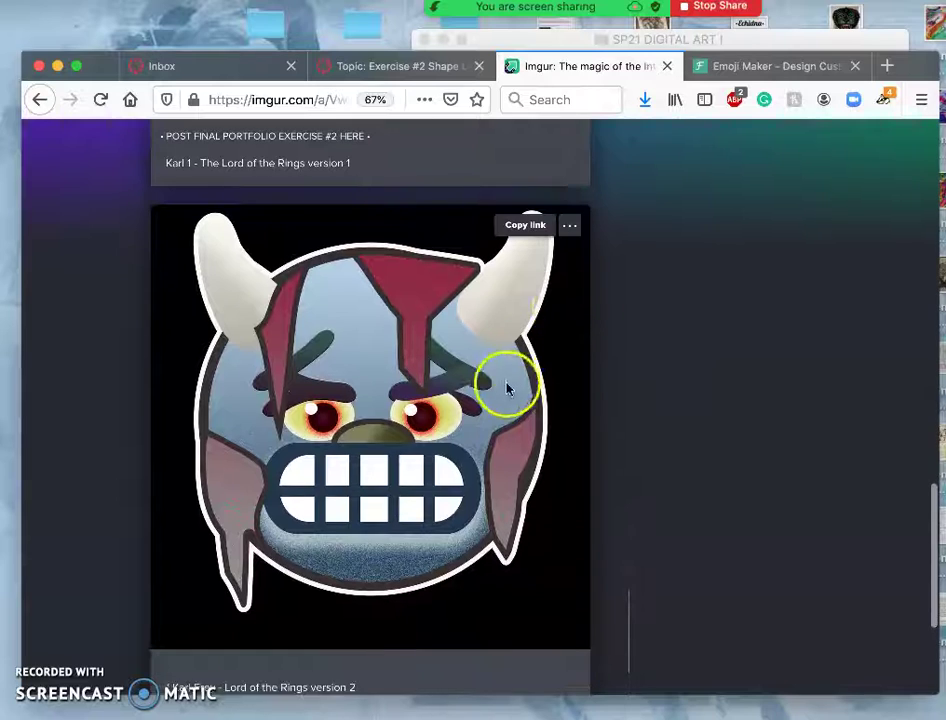
{"action": "scroll", "coordinate": [521, 370], "scroll_direction": "up", "scroll_amount": 20}
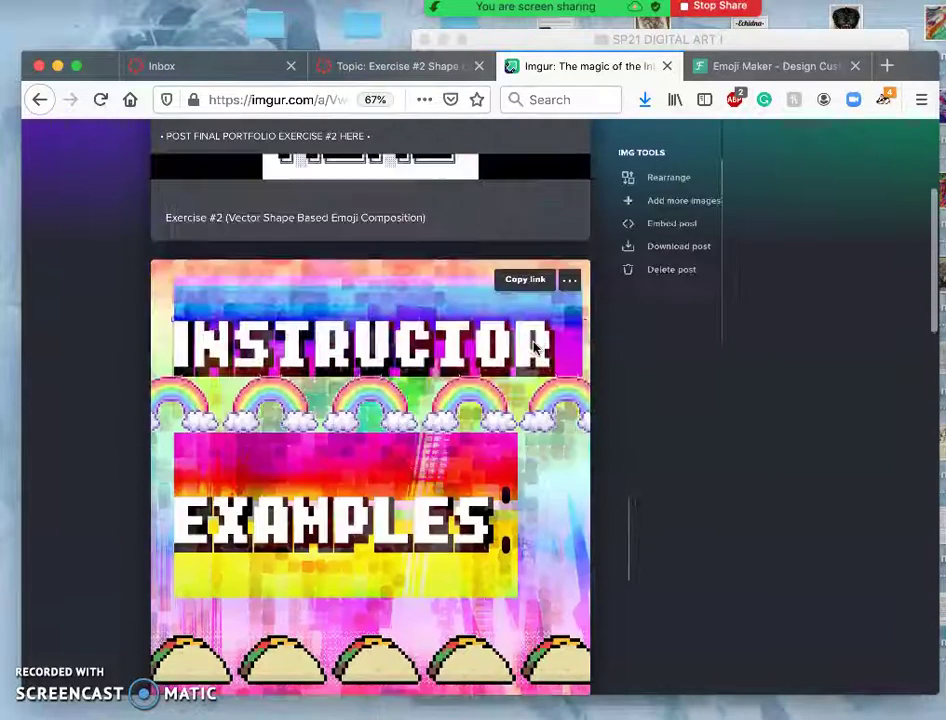
{"action": "scroll", "coordinate": [535, 347], "scroll_direction": "up", "scroll_amount": 5}
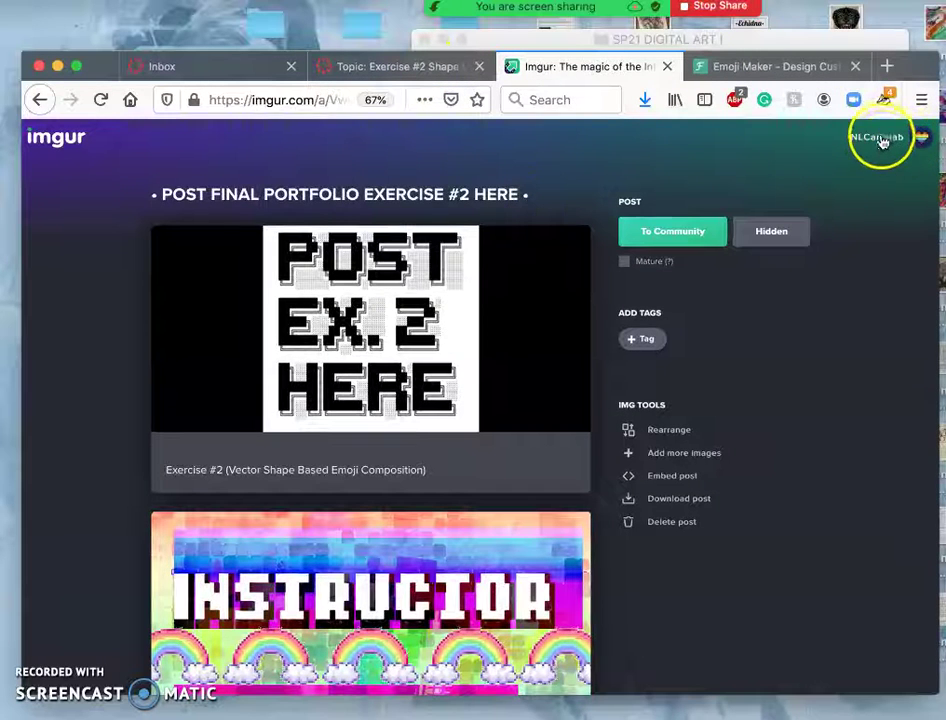
- Go to the account's Posts list and pick the Digital Art I Exercise #2 Past Student Examples album
{"action": "mouse_move", "coordinate": [880, 145]}
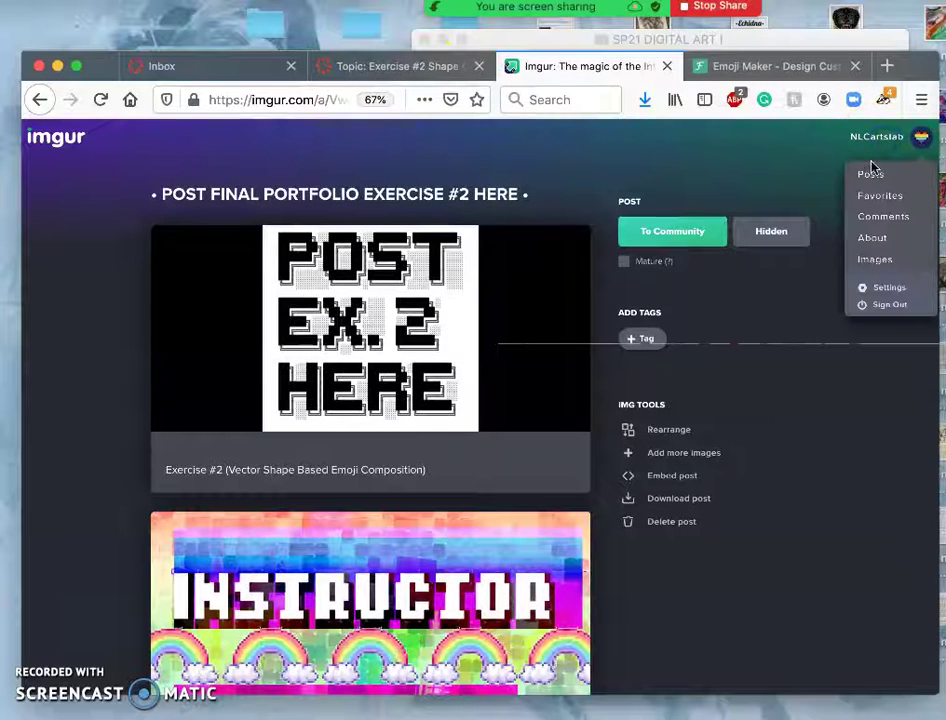
{"action": "left_click", "coordinate": [872, 180]}
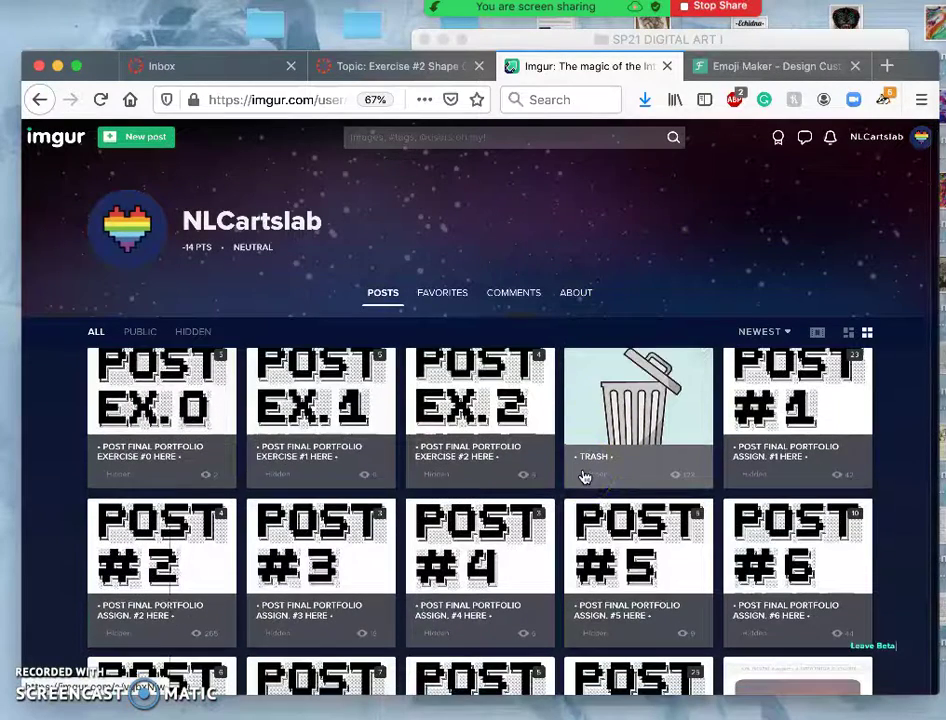
{"action": "scroll", "coordinate": [585, 477], "scroll_direction": "down", "scroll_amount": 5}
{"action": "left_click", "coordinate": [729, 433]}
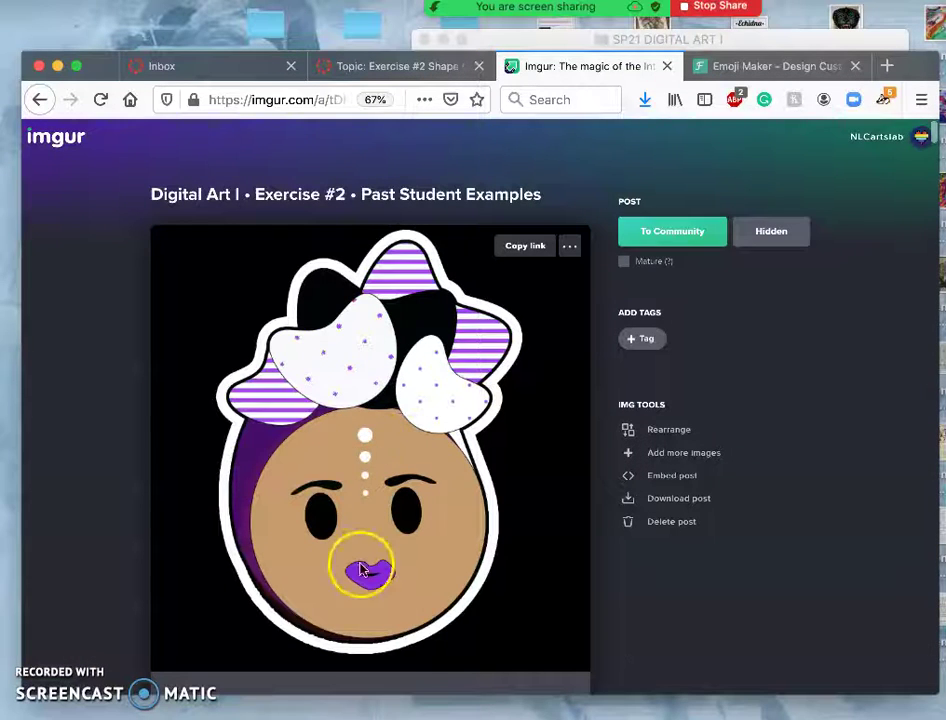
{"action": "scroll", "coordinate": [372, 475], "scroll_direction": "down", "scroll_amount": 10}
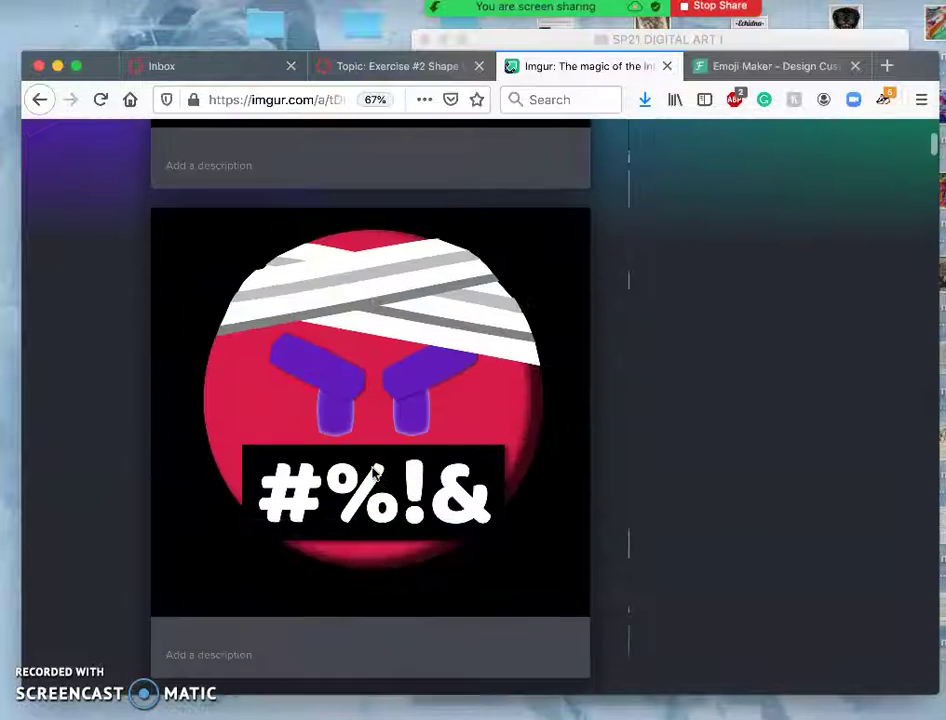
{"action": "scroll", "coordinate": [372, 475], "scroll_direction": "down", "scroll_amount": 2}
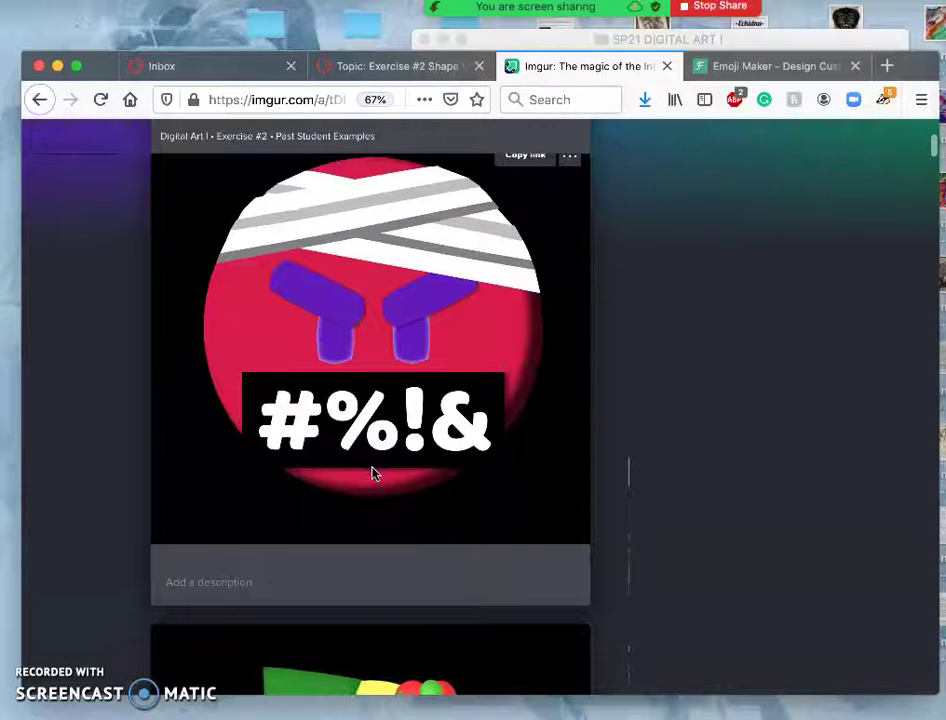
{"action": "scroll", "coordinate": [372, 475], "scroll_direction": "down", "scroll_amount": 10}
{"action": "left_click", "coordinate": [379, 486]}
{"action": "scroll", "coordinate": [351, 463], "scroll_direction": "up", "scroll_amount": 11}
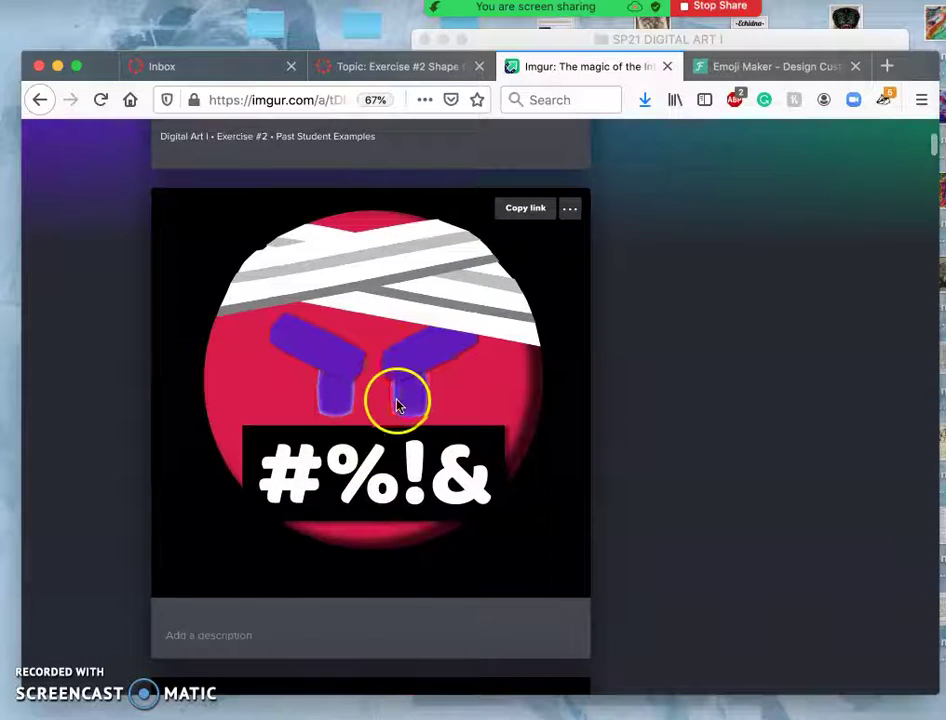
{"action": "scroll", "coordinate": [397, 406], "scroll_direction": "down", "scroll_amount": 20}
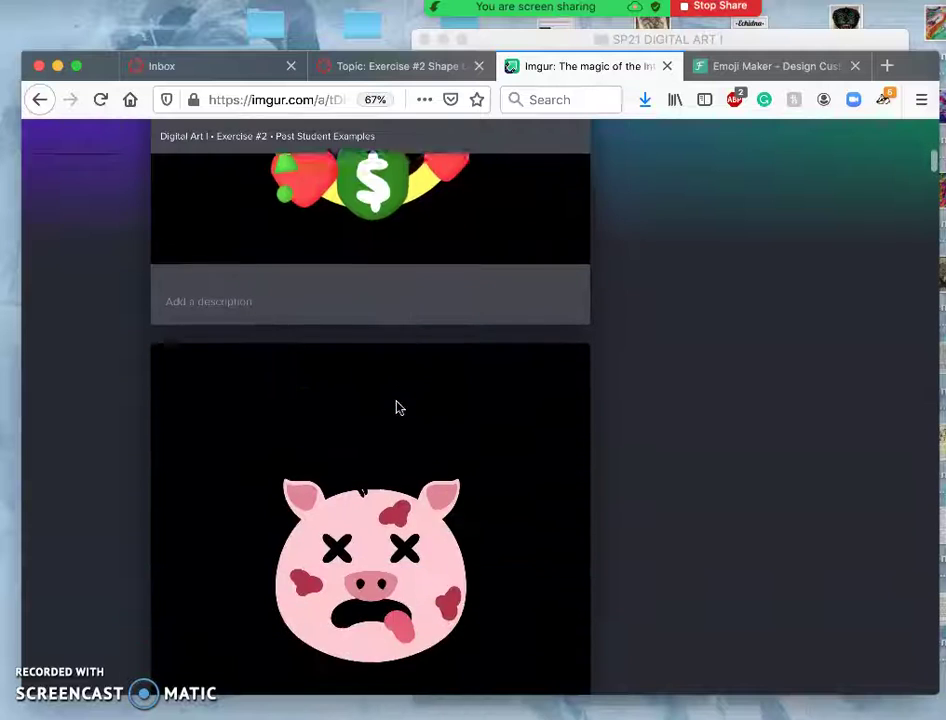
{"action": "scroll", "coordinate": [380, 430], "scroll_direction": "down", "scroll_amount": 10}
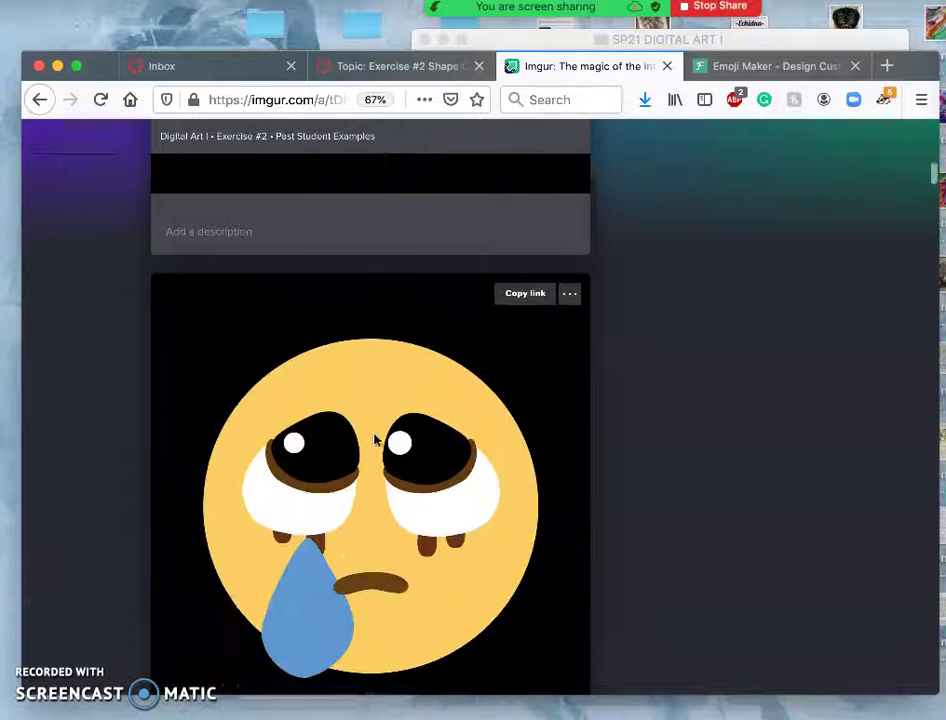
{"action": "scroll", "coordinate": [375, 440], "scroll_direction": "up", "scroll_amount": 1}
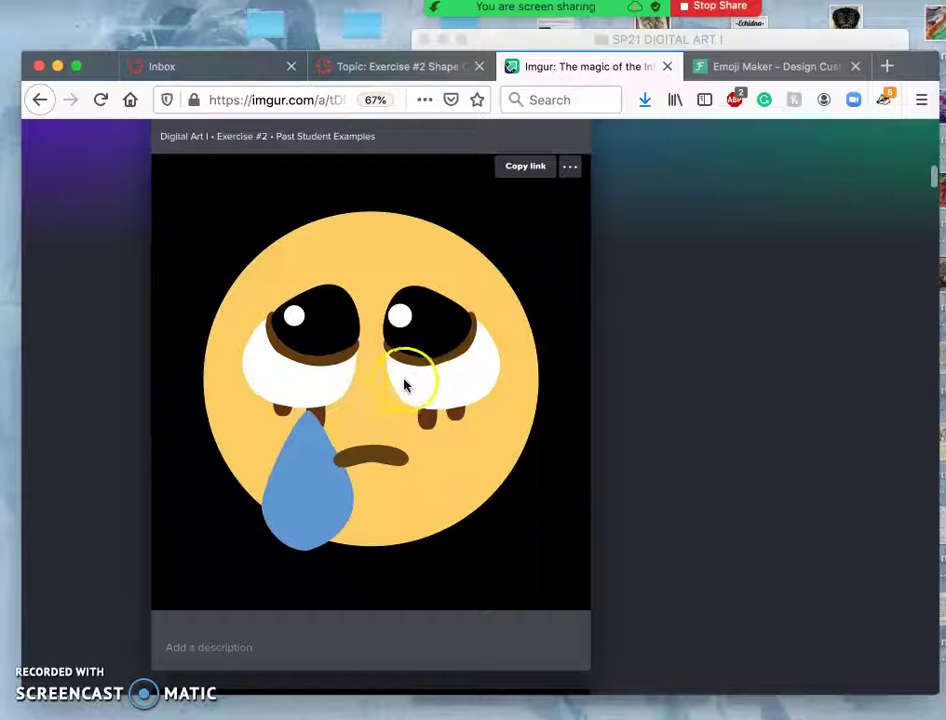
{"action": "scroll", "coordinate": [409, 381], "scroll_direction": "down", "scroll_amount": 10}
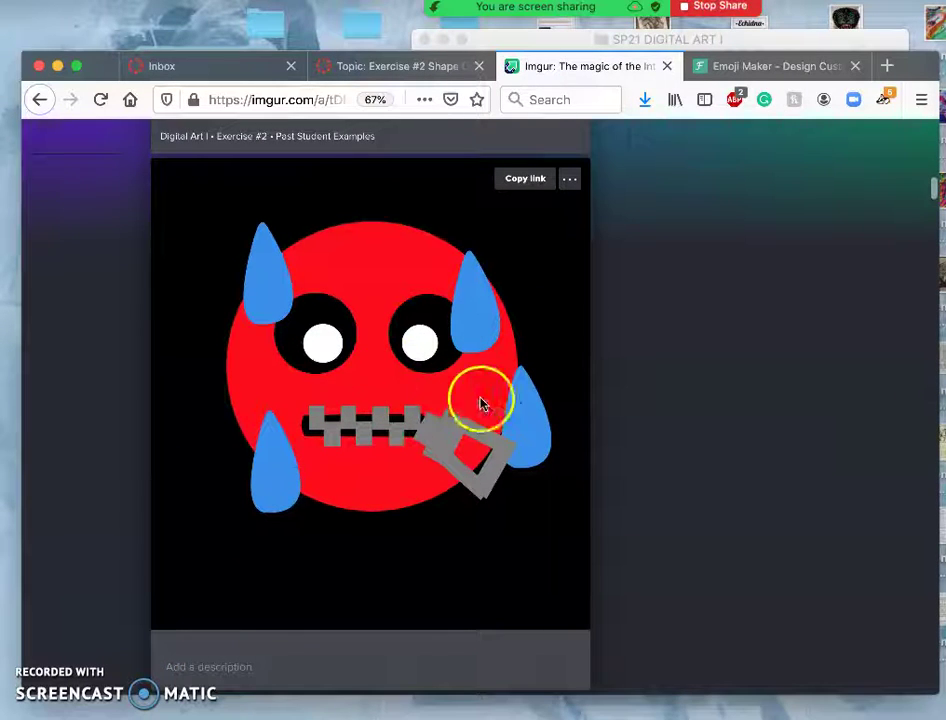
{"action": "scroll", "coordinate": [553, 433], "scroll_direction": "down", "scroll_amount": 10}
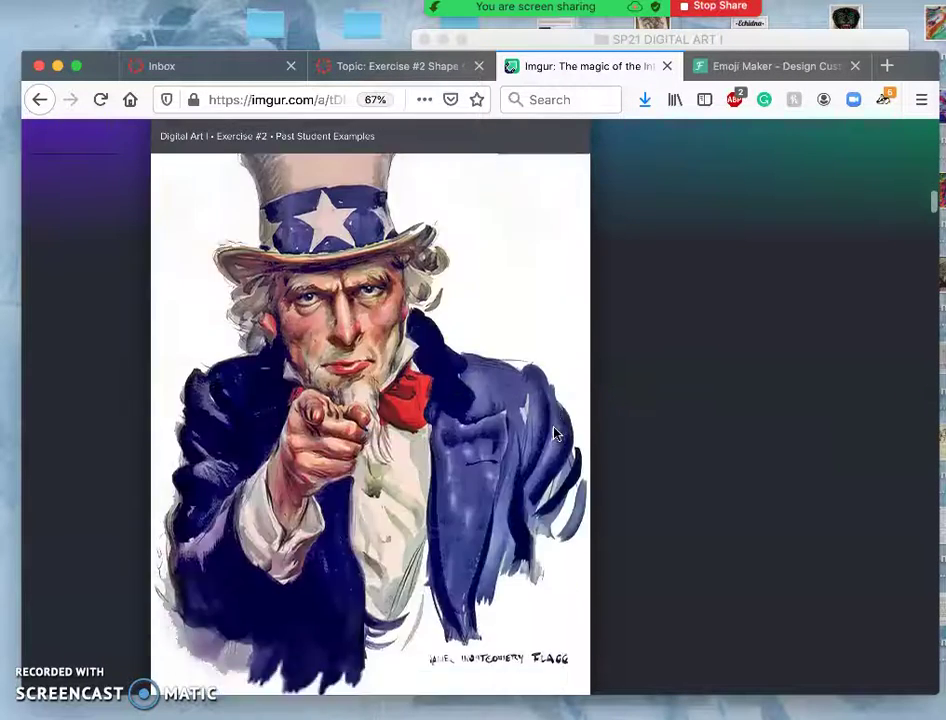
{"action": "scroll", "coordinate": [553, 433], "scroll_direction": "up", "scroll_amount": 10}
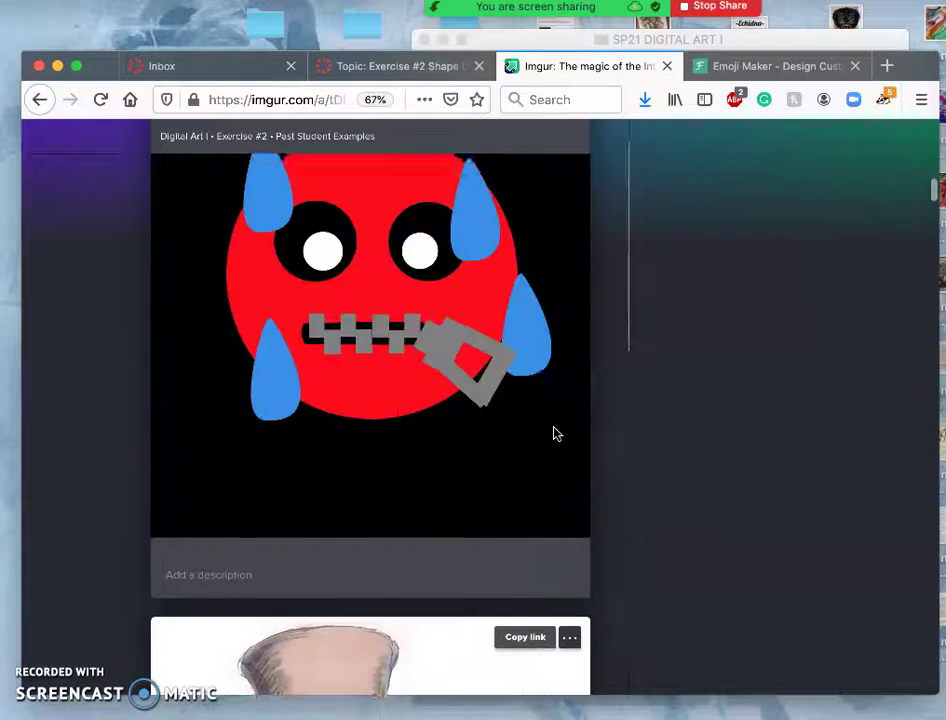
{"action": "scroll", "coordinate": [500, 435], "scroll_direction": "down", "scroll_amount": 5}
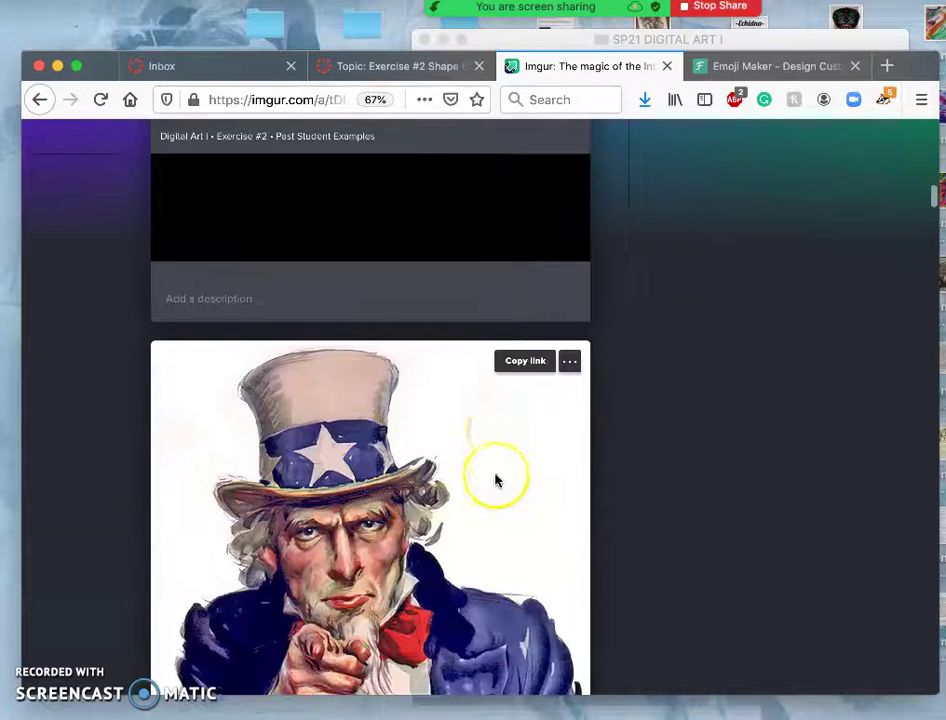
{"action": "scroll", "coordinate": [447, 521], "scroll_direction": "down", "scroll_amount": 3}
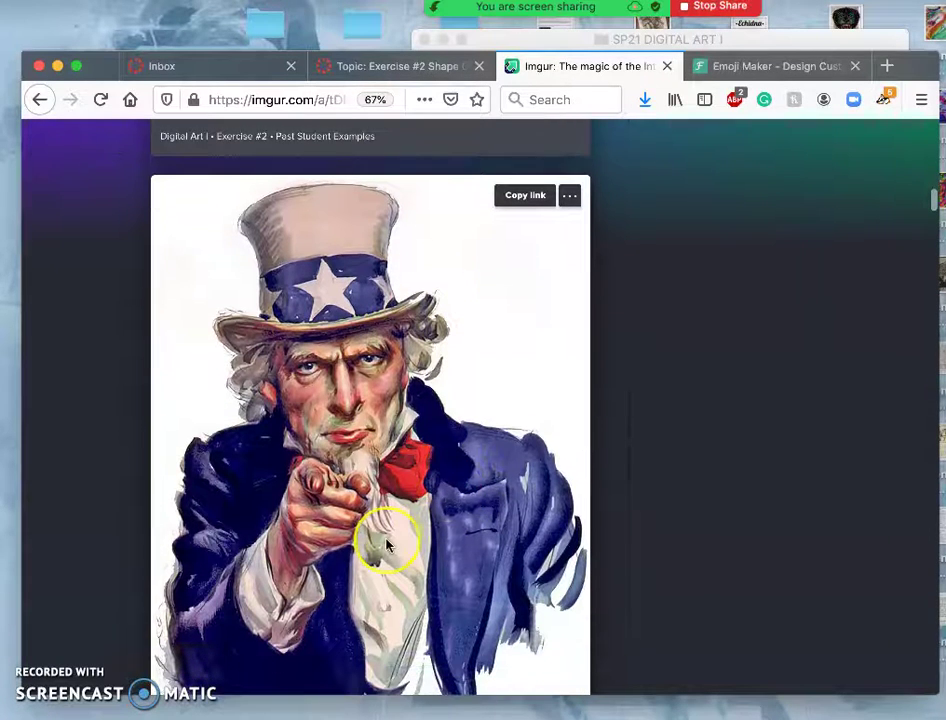
{"action": "scroll", "coordinate": [387, 545], "scroll_direction": "down", "scroll_amount": 2}
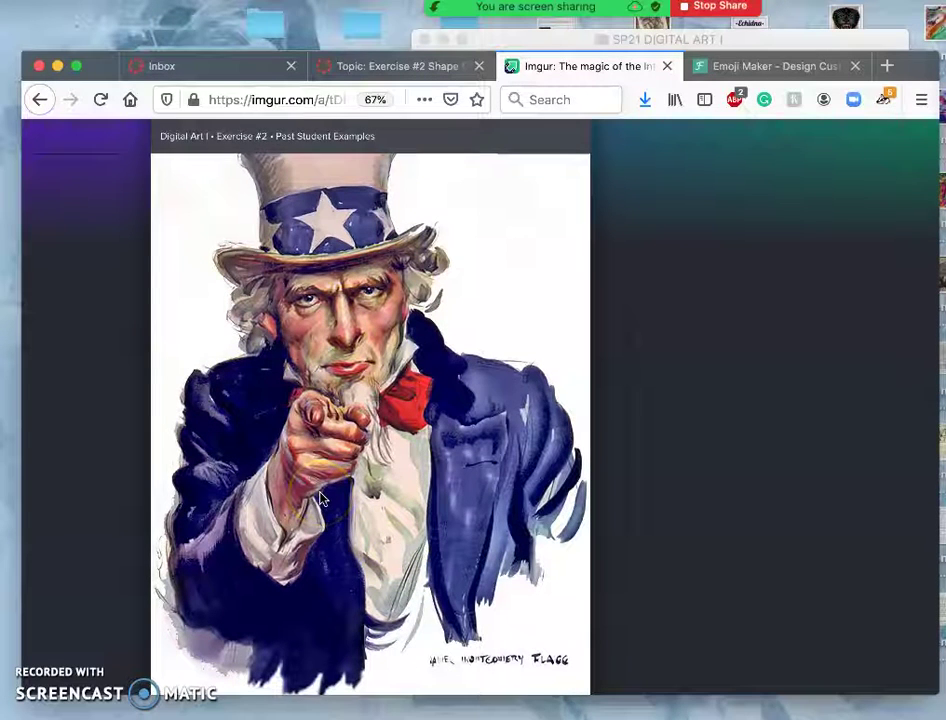
{"action": "scroll", "coordinate": [320, 498], "scroll_direction": "down", "scroll_amount": 2}
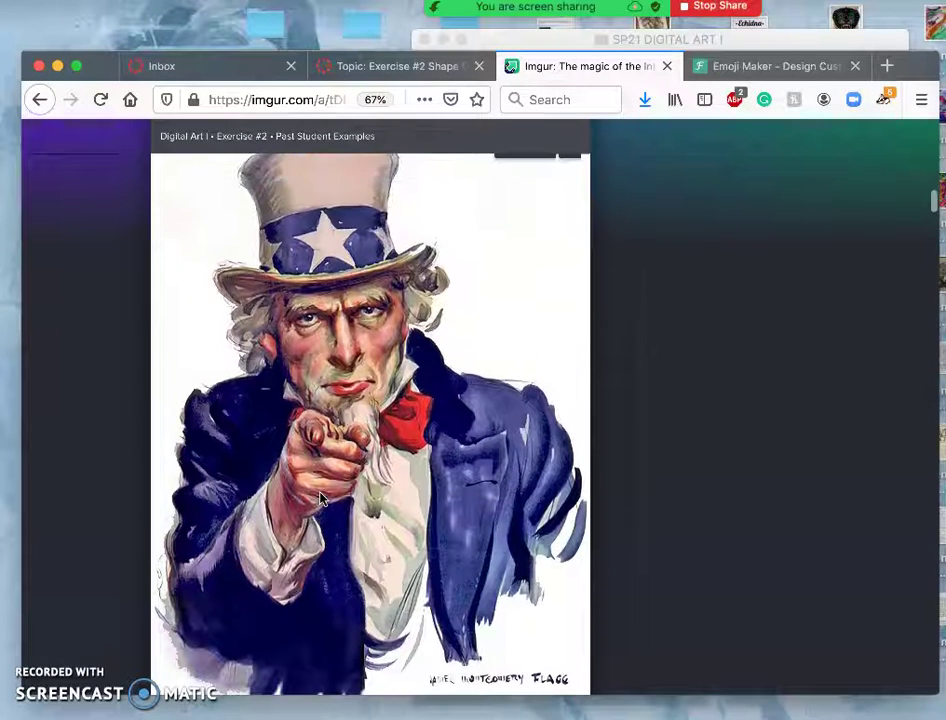
{"action": "scroll", "coordinate": [320, 498], "scroll_direction": "down", "scroll_amount": 2}
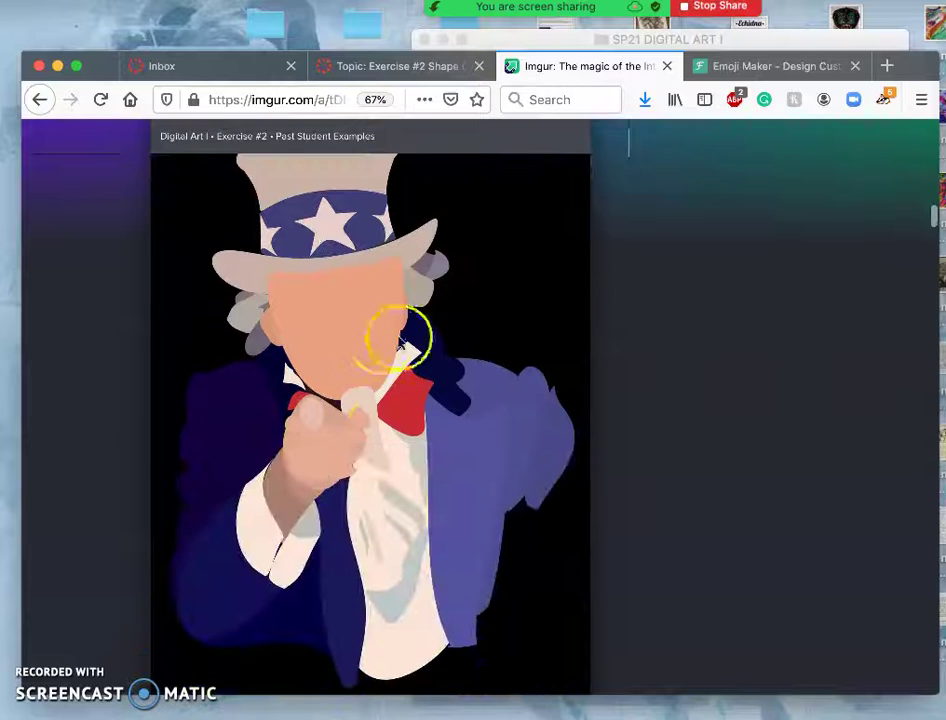
{"action": "scroll", "coordinate": [370, 478], "scroll_direction": "down", "scroll_amount": 5}
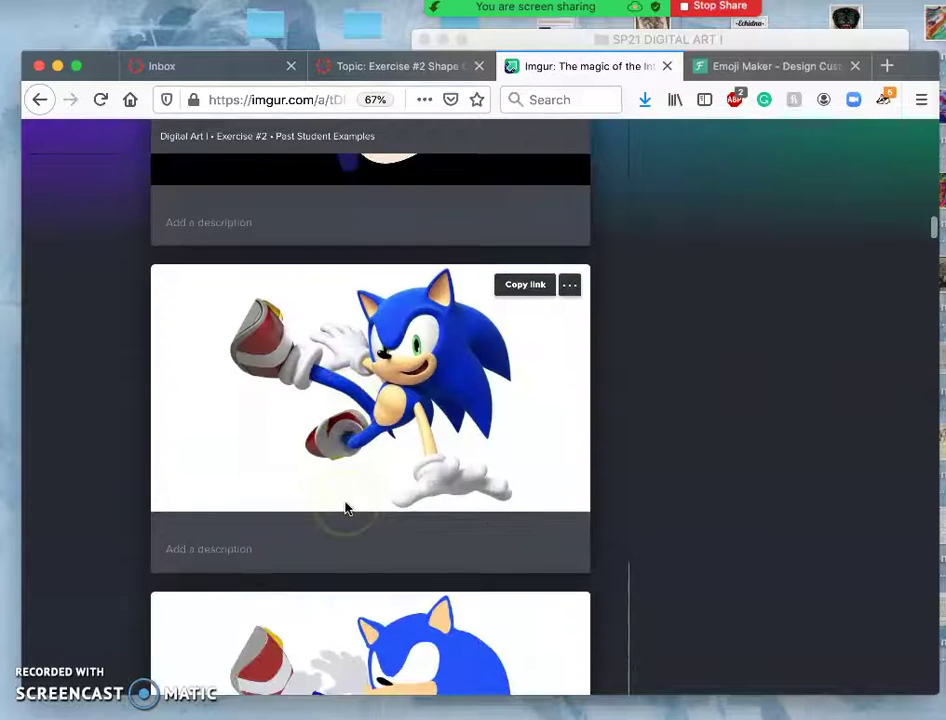
{"action": "scroll", "coordinate": [350, 508], "scroll_direction": "down", "scroll_amount": 4}
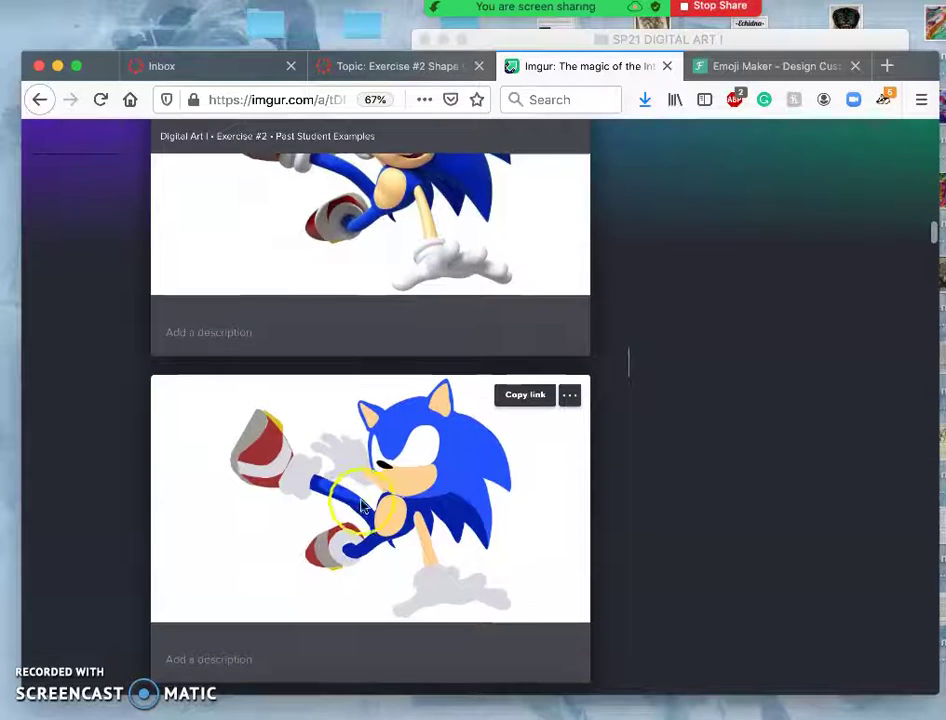
{"action": "scroll", "coordinate": [365, 510], "scroll_direction": "down", "scroll_amount": 12}
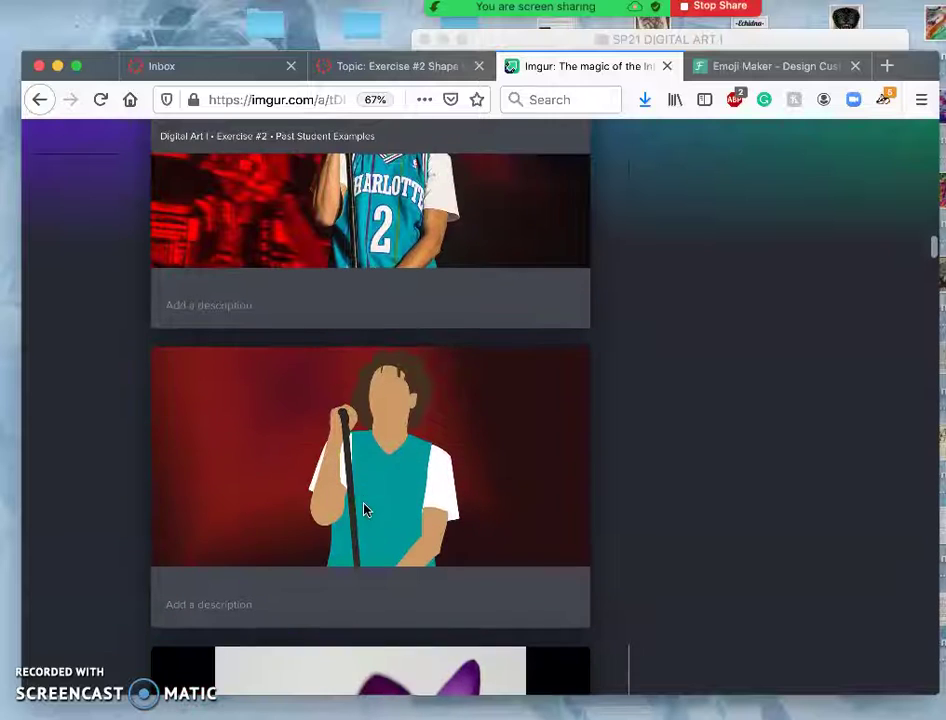
{"action": "scroll", "coordinate": [360, 515], "scroll_direction": "down", "scroll_amount": 7}
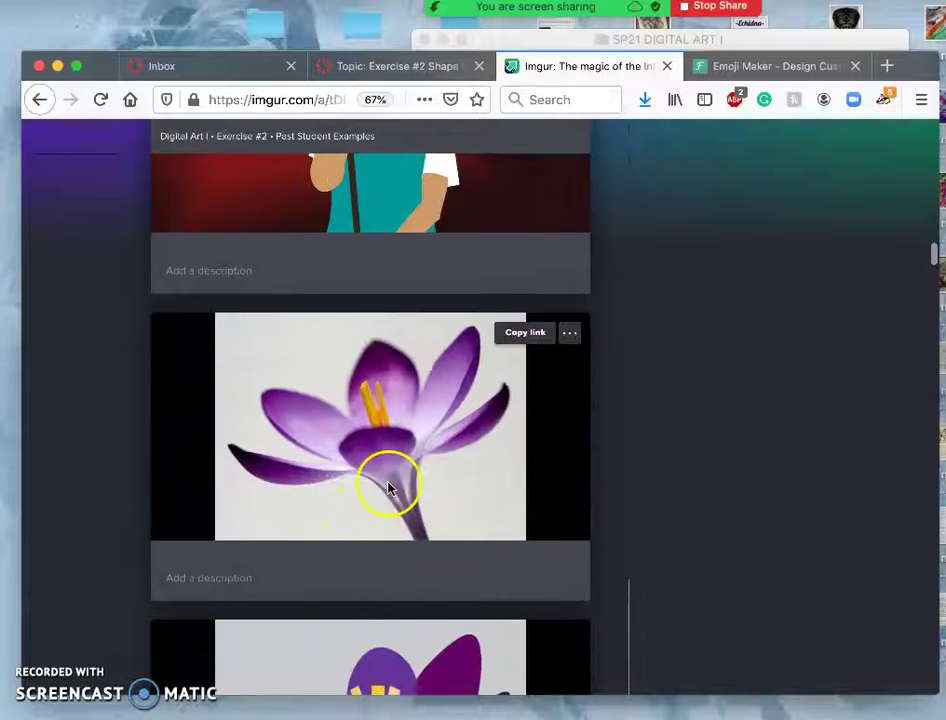
{"action": "scroll", "coordinate": [360, 490], "scroll_direction": "down", "scroll_amount": 4}
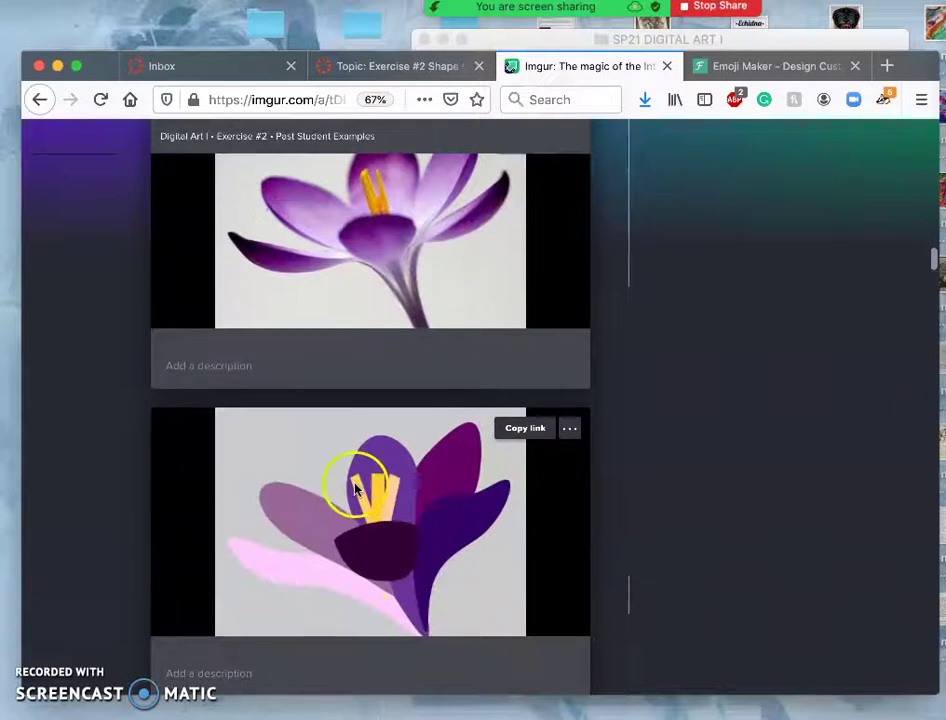
{"action": "scroll", "coordinate": [439, 528], "scroll_direction": "down", "scroll_amount": 8}
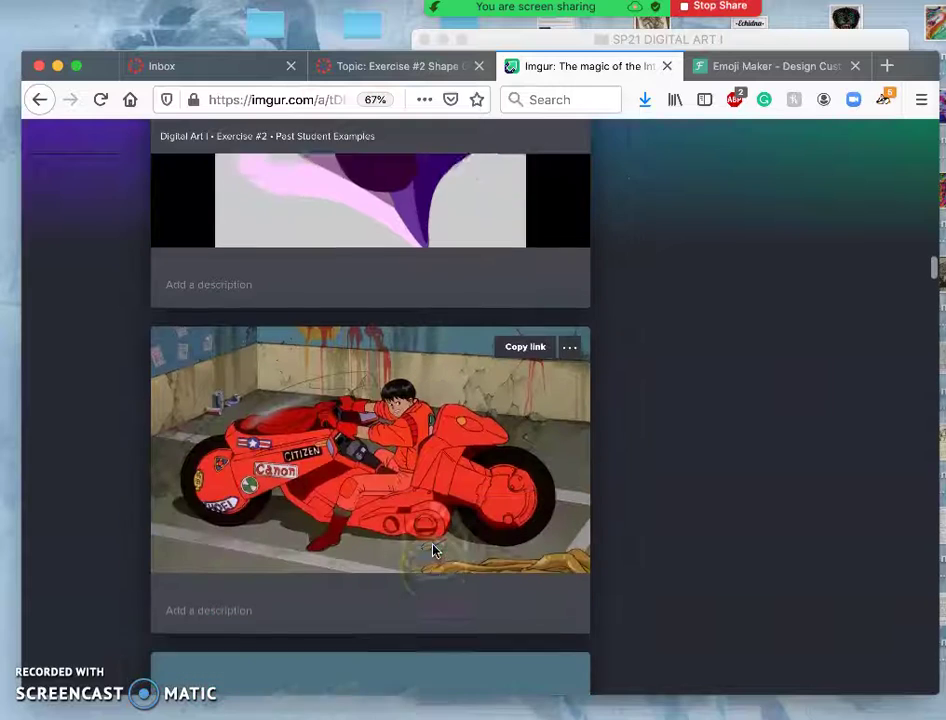
{"action": "scroll", "coordinate": [433, 500], "scroll_direction": "down", "scroll_amount": 1}
{"action": "scroll", "coordinate": [428, 450], "scroll_direction": "down", "scroll_amount": 5}
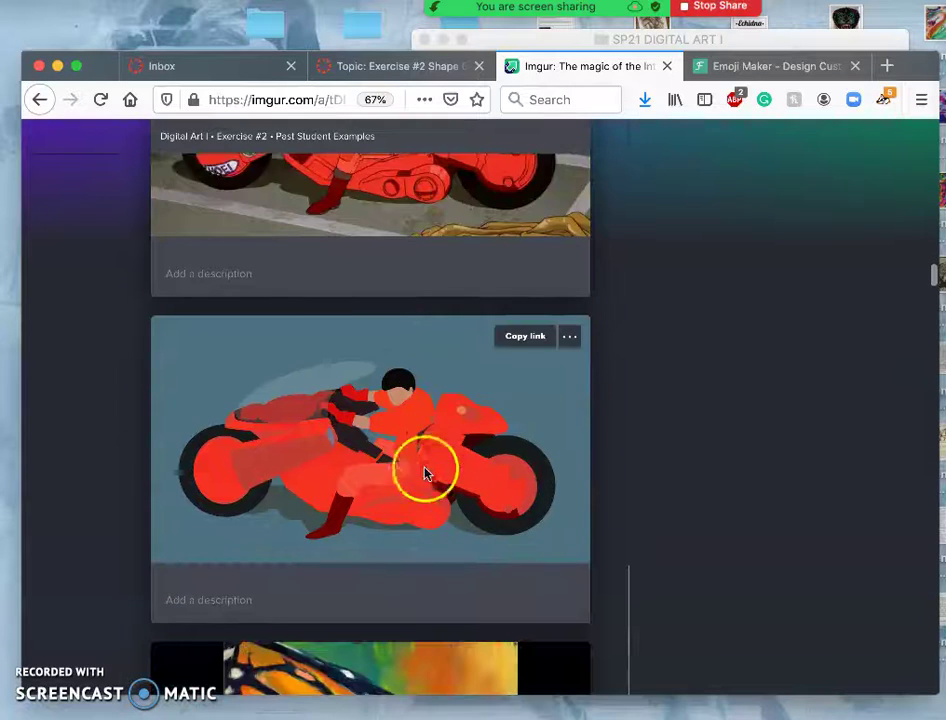
{"action": "scroll", "coordinate": [425, 477], "scroll_direction": "down", "scroll_amount": 15}
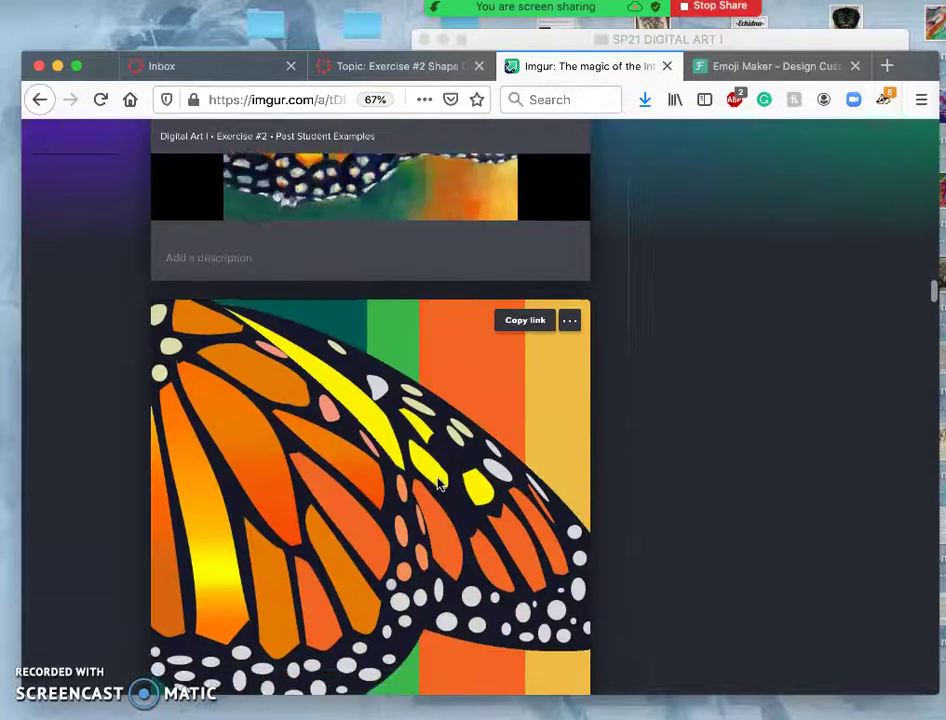
{"action": "left_click", "coordinate": [295, 423]}
{"action": "scroll", "coordinate": [384, 532], "scroll_direction": "down", "scroll_amount": 15}
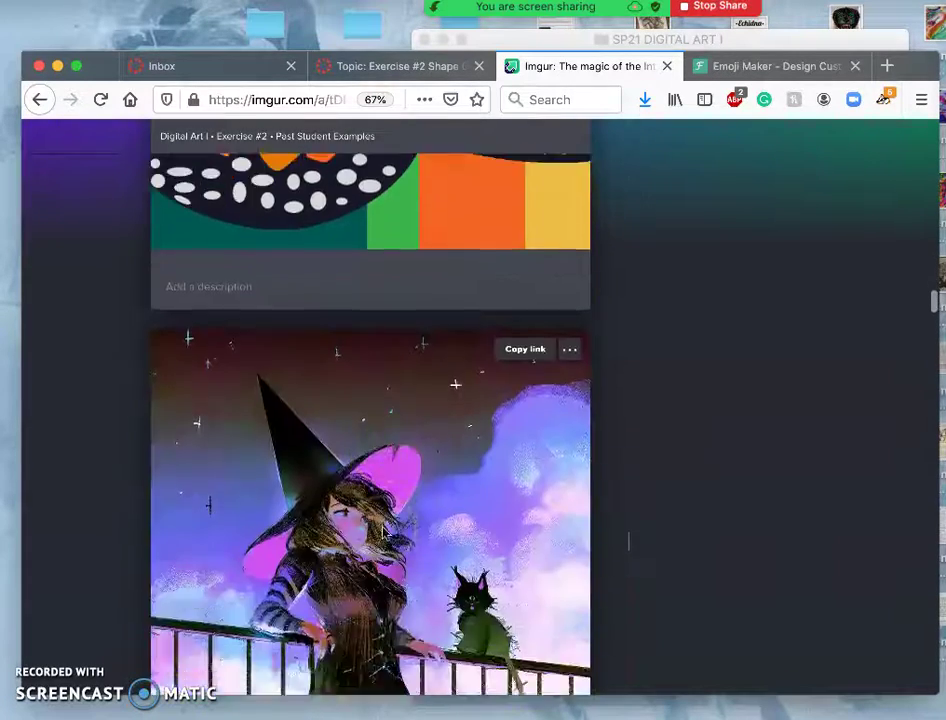
{"action": "scroll", "coordinate": [385, 530], "scroll_direction": "down", "scroll_amount": 6}
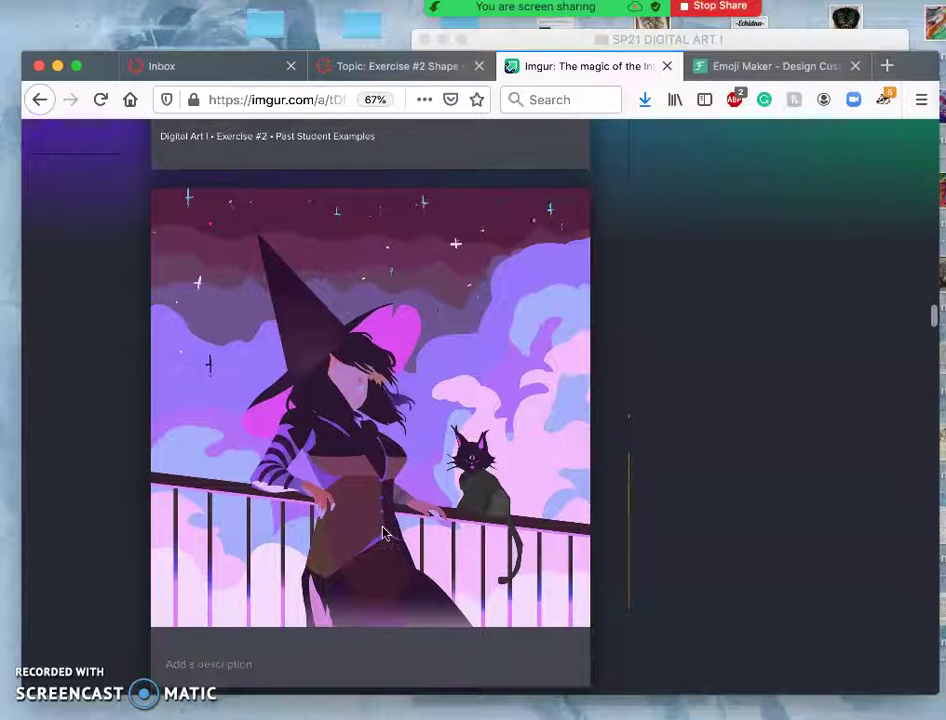
{"action": "left_click", "coordinate": [418, 527]}
{"action": "scroll", "coordinate": [418, 532], "scroll_direction": "down", "scroll_amount": 20}
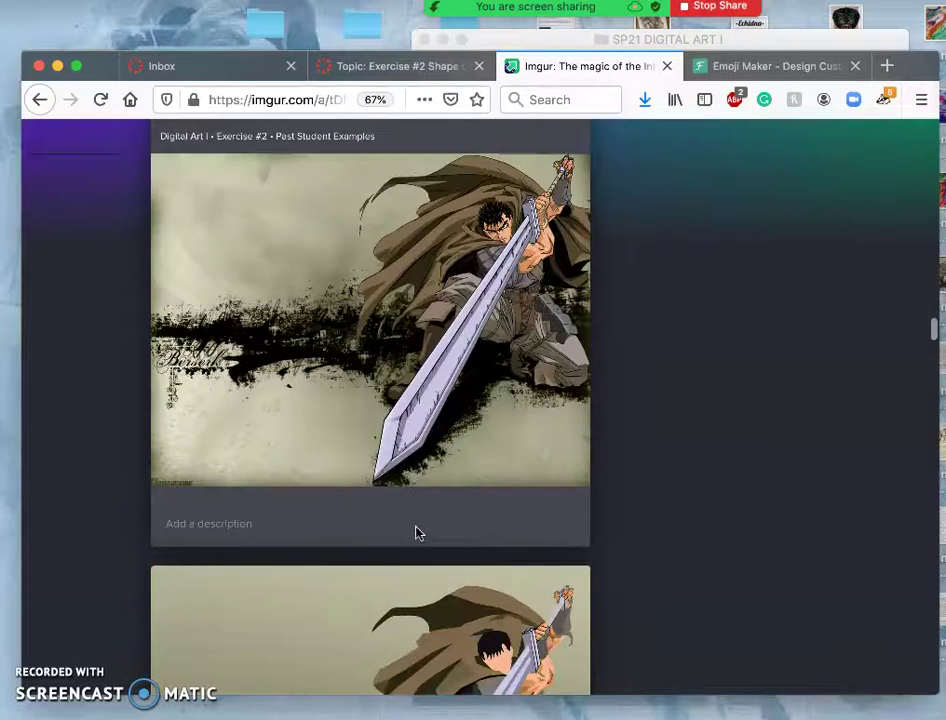
{"action": "scroll", "coordinate": [418, 532], "scroll_direction": "down", "scroll_amount": 11}
{"action": "scroll", "coordinate": [410, 530], "scroll_direction": "down", "scroll_amount": 11}
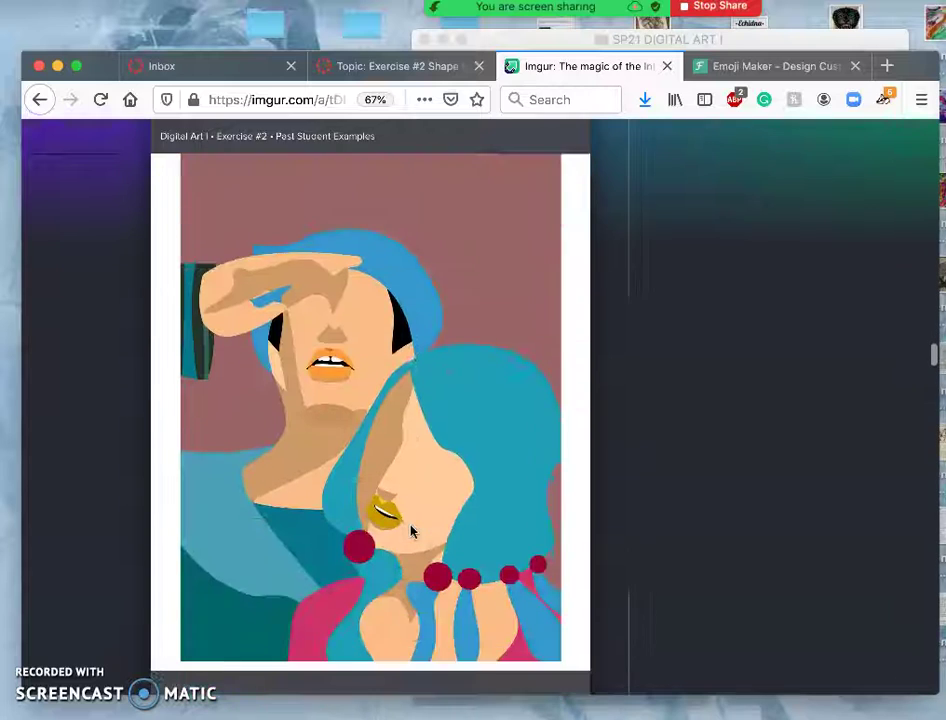
{"action": "scroll", "coordinate": [410, 531], "scroll_direction": "down", "scroll_amount": 20}
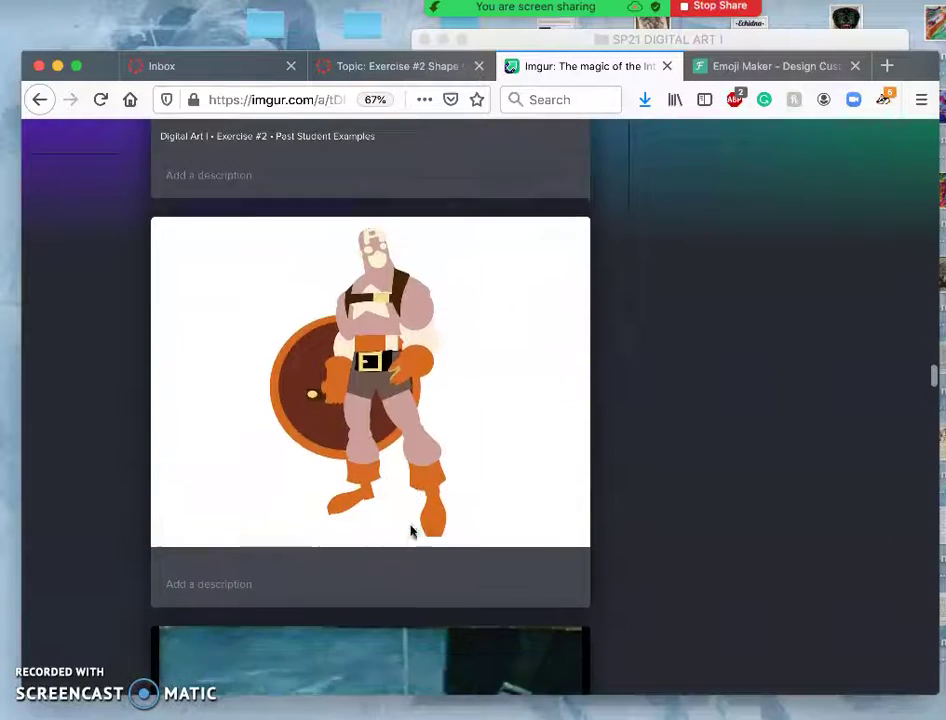
{"action": "scroll", "coordinate": [410, 531], "scroll_direction": "down", "scroll_amount": 20}
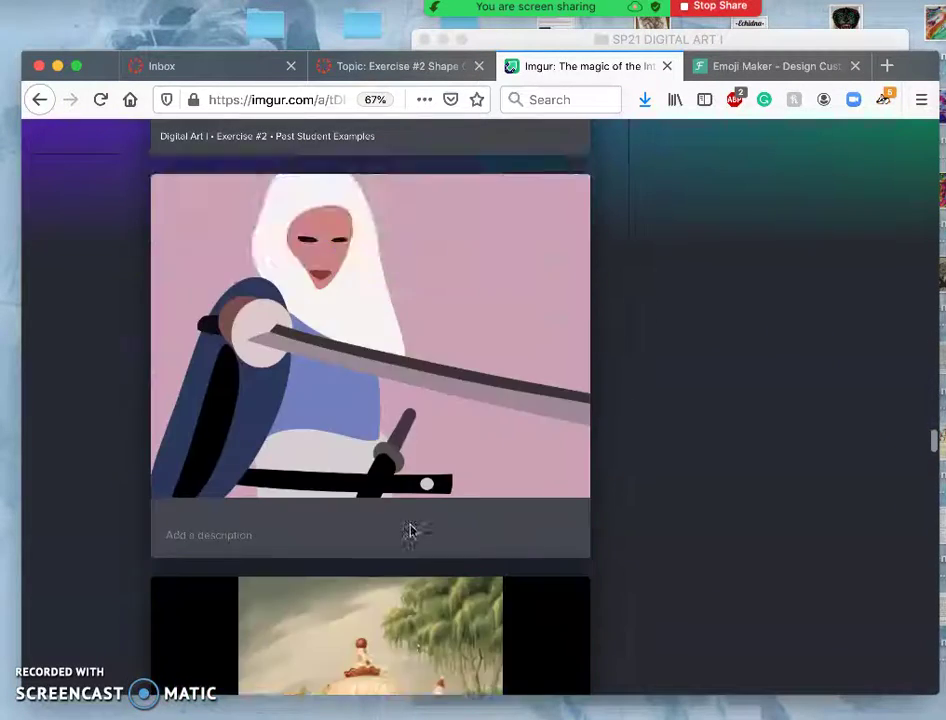
{"action": "scroll", "coordinate": [410, 531], "scroll_direction": "down", "scroll_amount": 20}
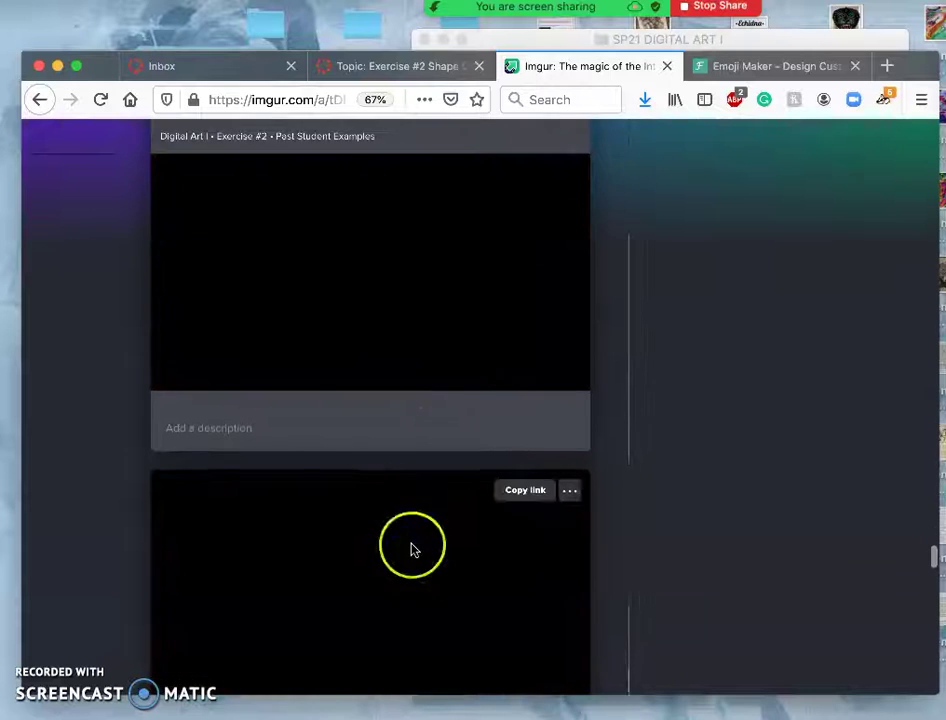
{"action": "scroll", "coordinate": [412, 550], "scroll_direction": "down", "scroll_amount": 10}
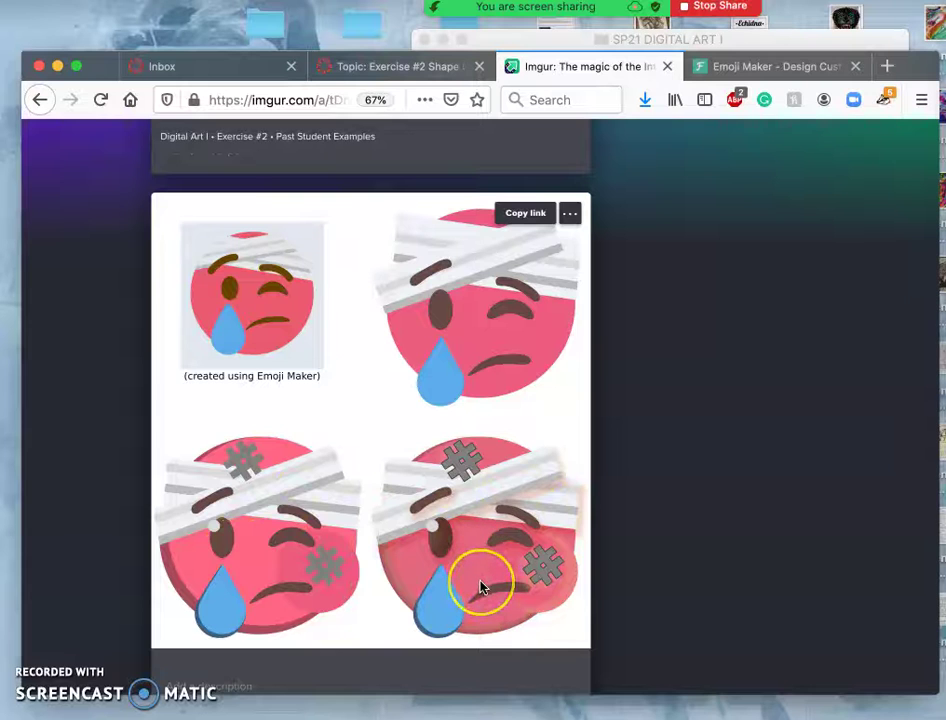
{"action": "scroll", "coordinate": [480, 590], "scroll_direction": "down", "scroll_amount": 5}
{"action": "scroll", "coordinate": [480, 588], "scroll_direction": "up", "scroll_amount": 1}
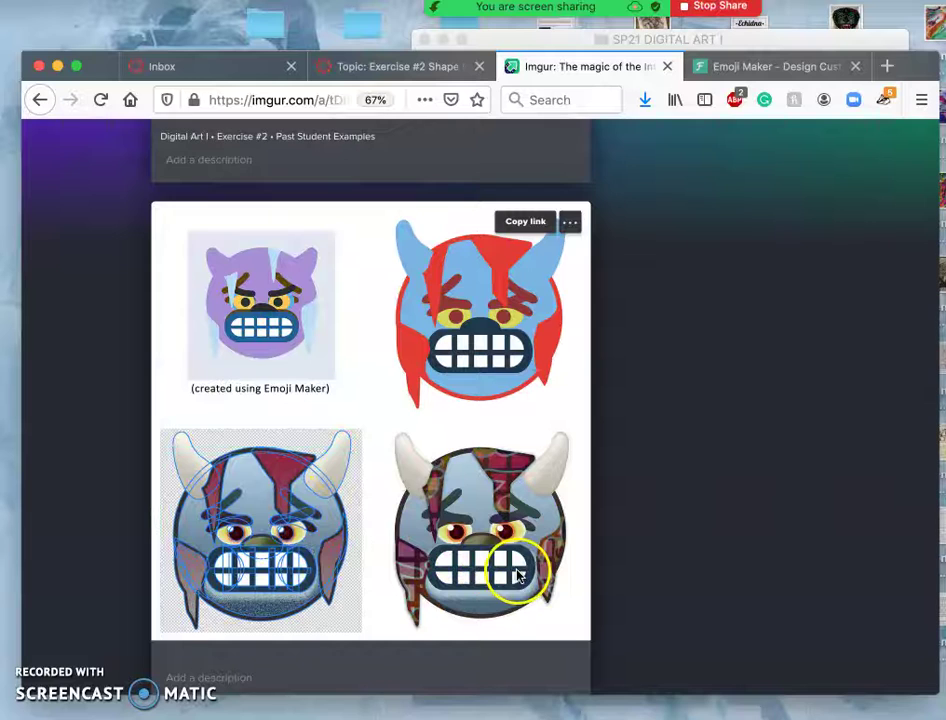
{"action": "scroll", "coordinate": [691, 570], "scroll_direction": "down", "scroll_amount": 10}
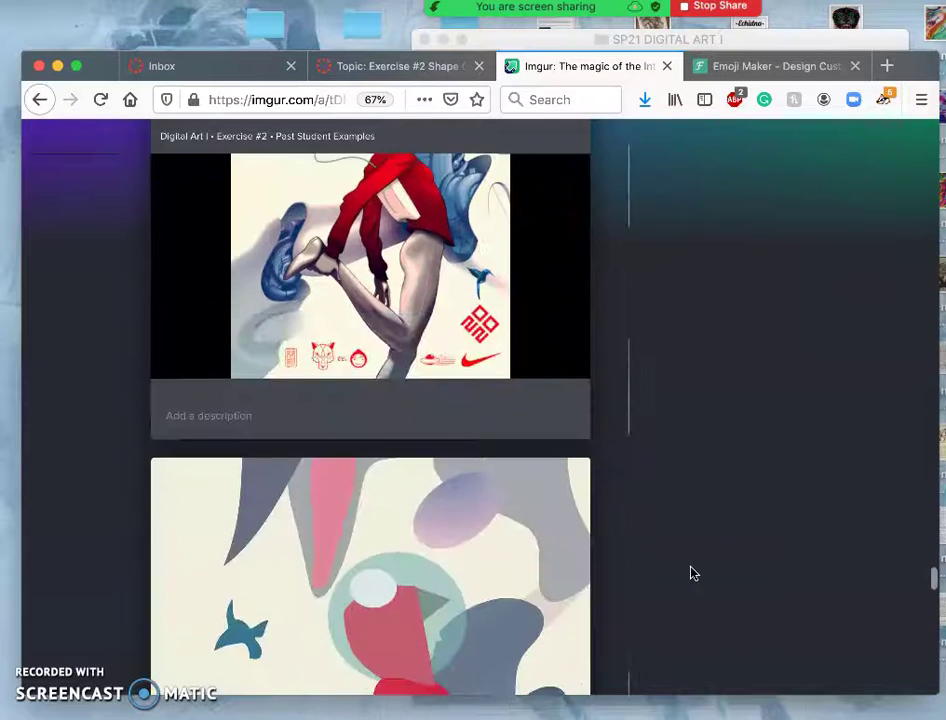
- Scroll through the album's example images and enter Rearrange mode
{"action": "scroll", "coordinate": [693, 572], "scroll_direction": "down", "scroll_amount": 15}
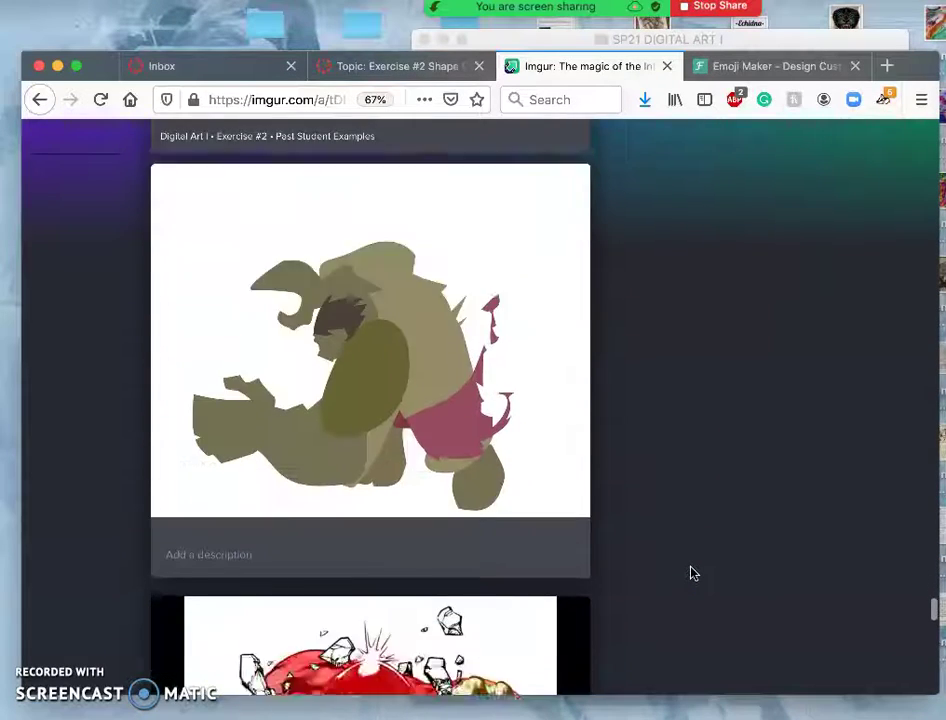
{"action": "scroll", "coordinate": [693, 573], "scroll_direction": "down", "scroll_amount": 15}
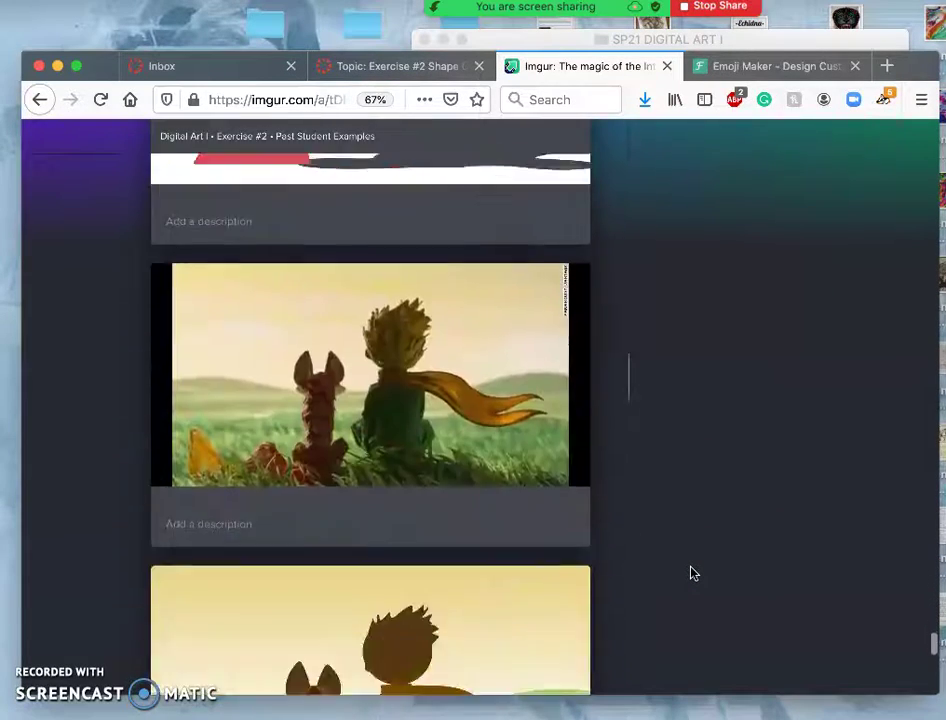
{"action": "scroll", "coordinate": [693, 573], "scroll_direction": "down", "scroll_amount": 15}
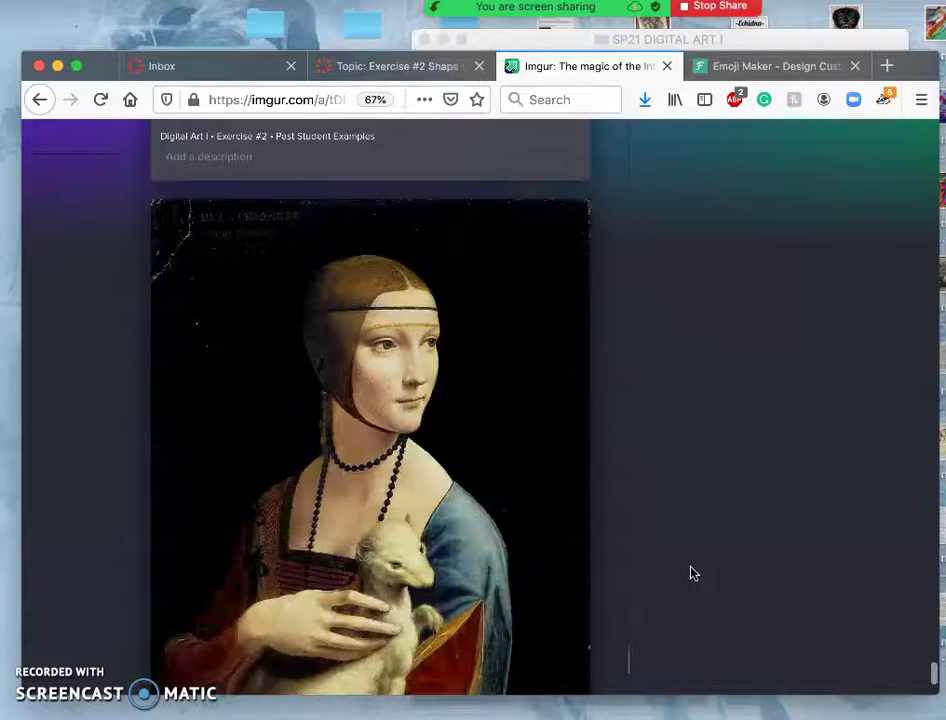
{"action": "scroll", "coordinate": [693, 573], "scroll_direction": "down", "scroll_amount": 5}
{"action": "scroll", "coordinate": [693, 573], "scroll_direction": "up", "scroll_amount": 10}
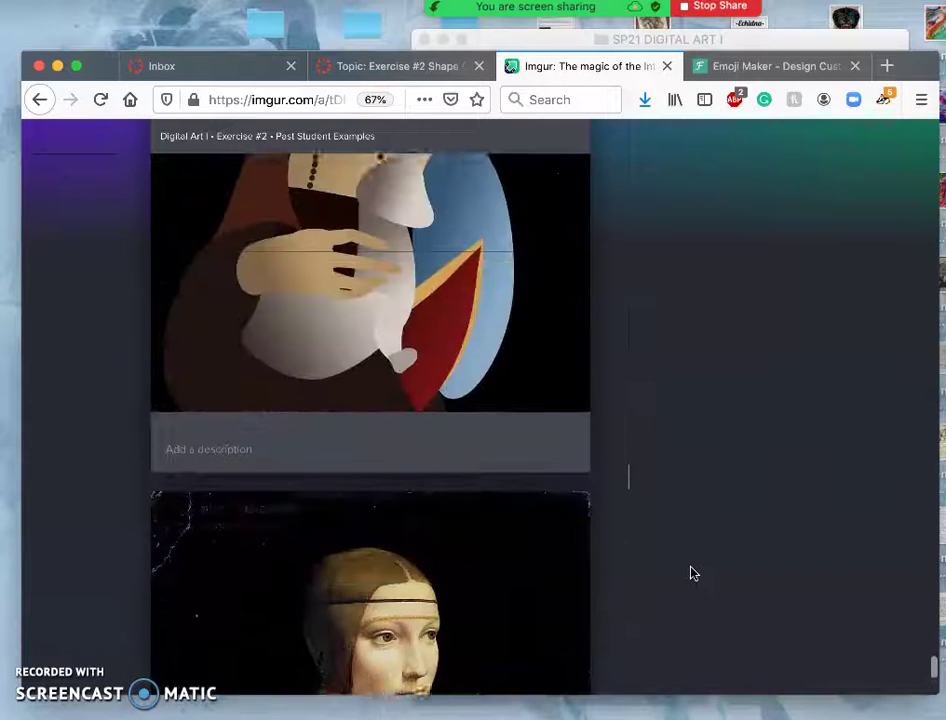
{"action": "scroll", "coordinate": [617, 418], "scroll_direction": "up", "scroll_amount": 5}
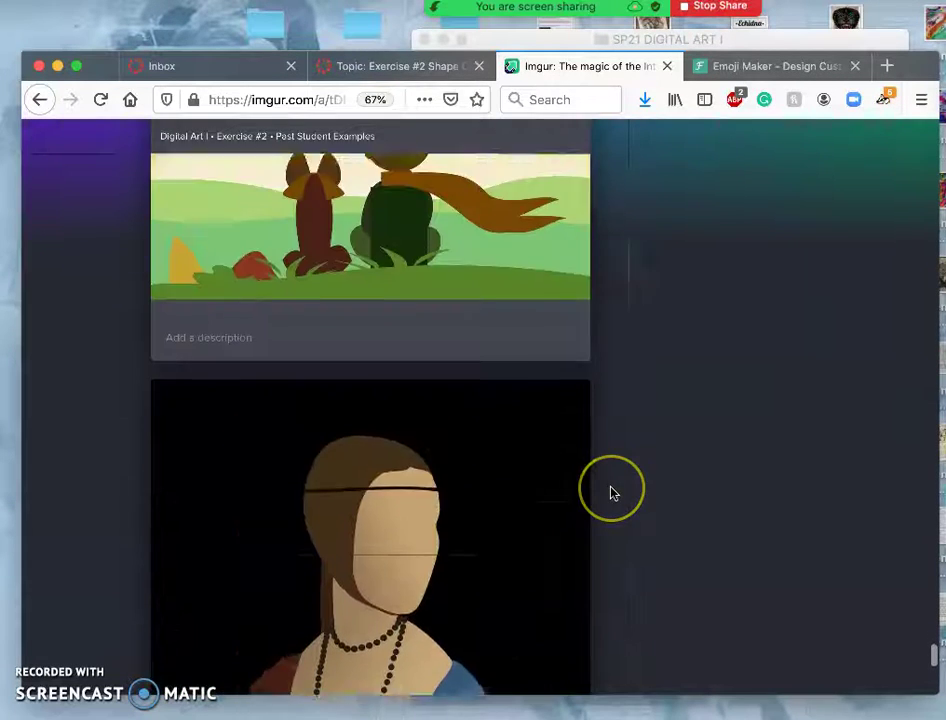
{"action": "scroll", "coordinate": [613, 493], "scroll_direction": "up", "scroll_amount": 5}
{"action": "scroll", "coordinate": [613, 493], "scroll_direction": "down", "scroll_amount": 8}
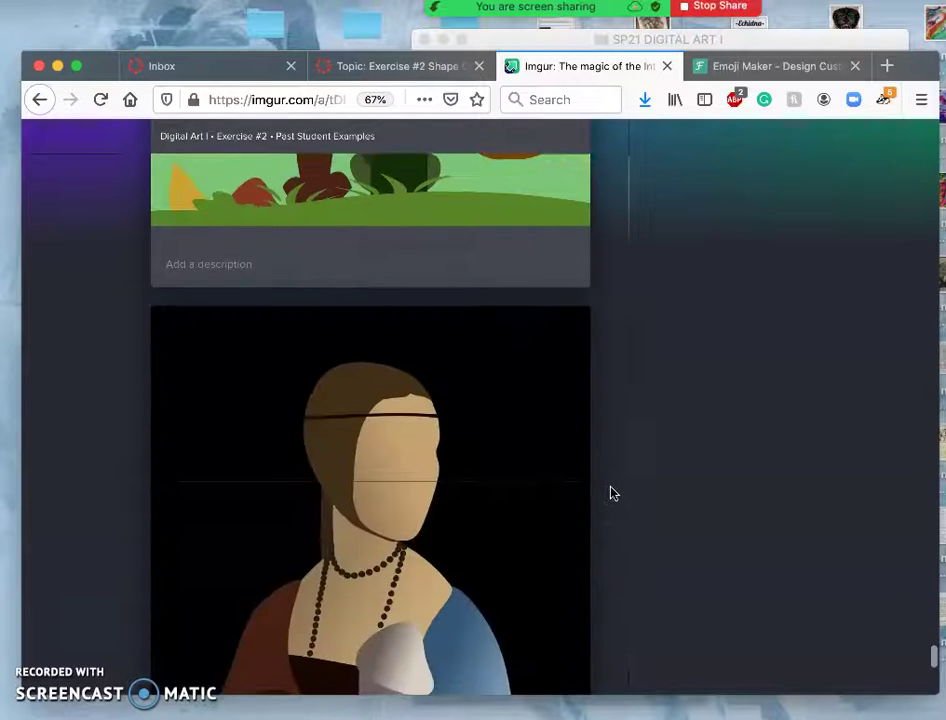
{"action": "scroll", "coordinate": [613, 493], "scroll_direction": "up", "scroll_amount": 20}
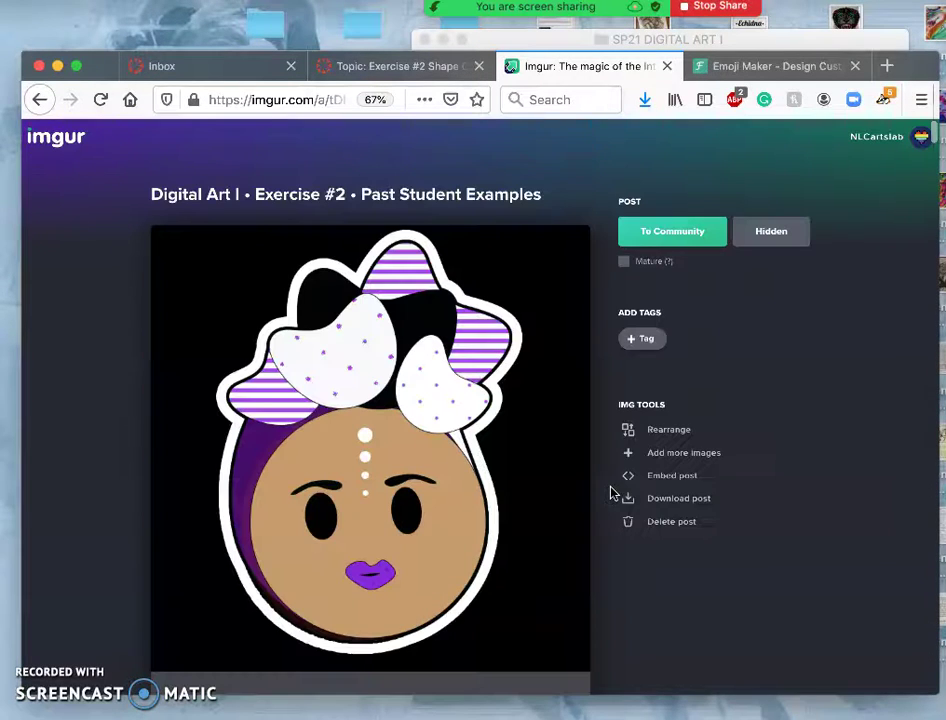
{"action": "left_click", "coordinate": [672, 430]}
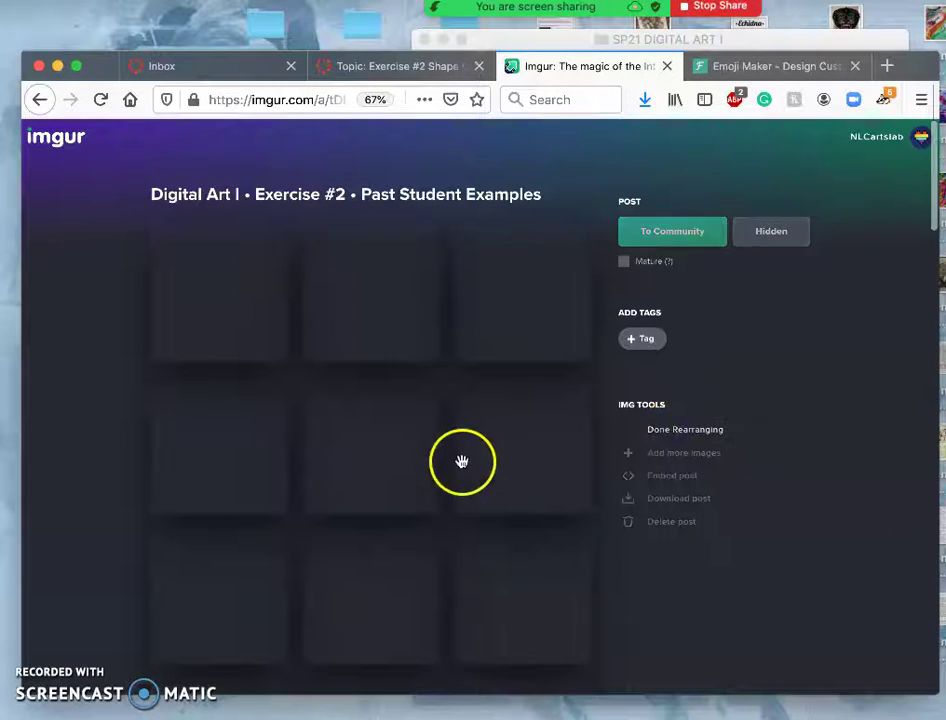
- Place the flat Lady with an Ermine after the original painting, finish rearranging, and close Imgur
{"action": "scroll", "coordinate": [461, 523], "scroll_direction": "down", "scroll_amount": 15}
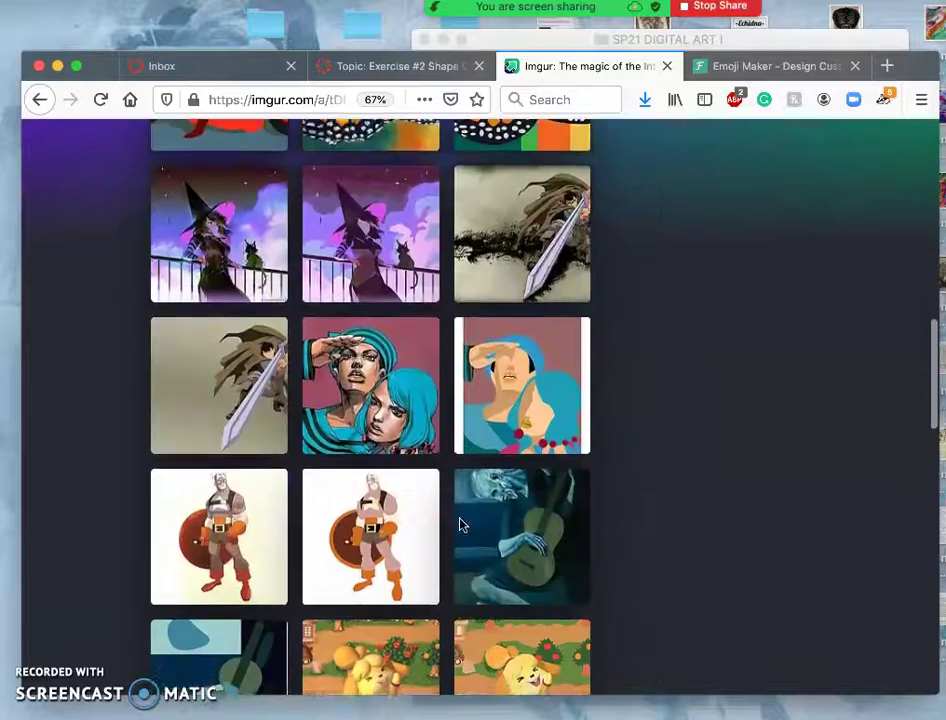
{"action": "scroll", "coordinate": [461, 523], "scroll_direction": "down", "scroll_amount": 15}
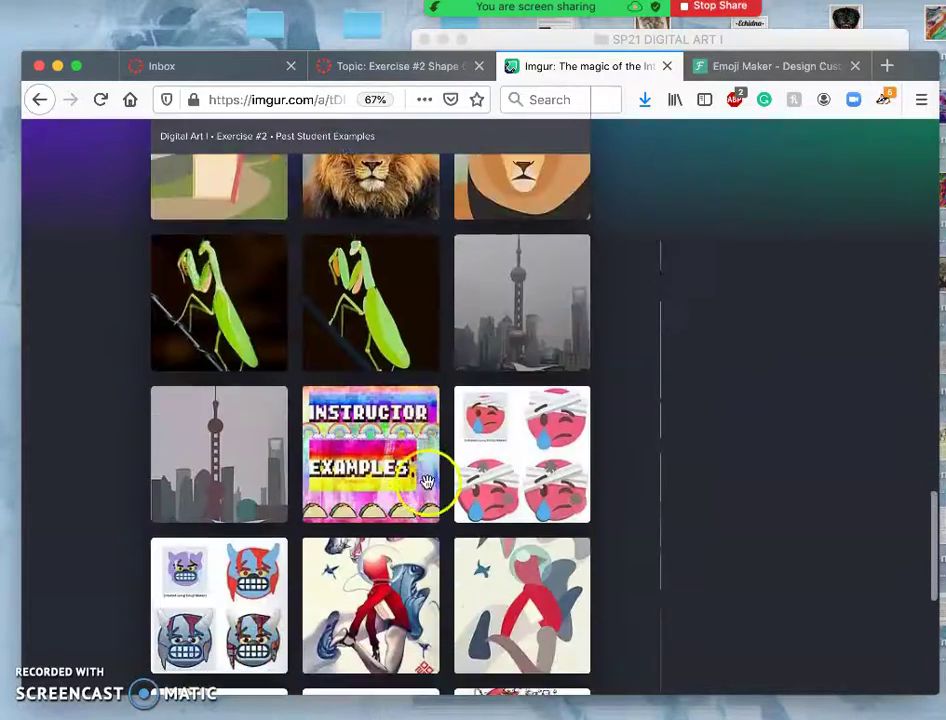
{"action": "scroll", "coordinate": [433, 463], "scroll_direction": "down", "scroll_amount": 5}
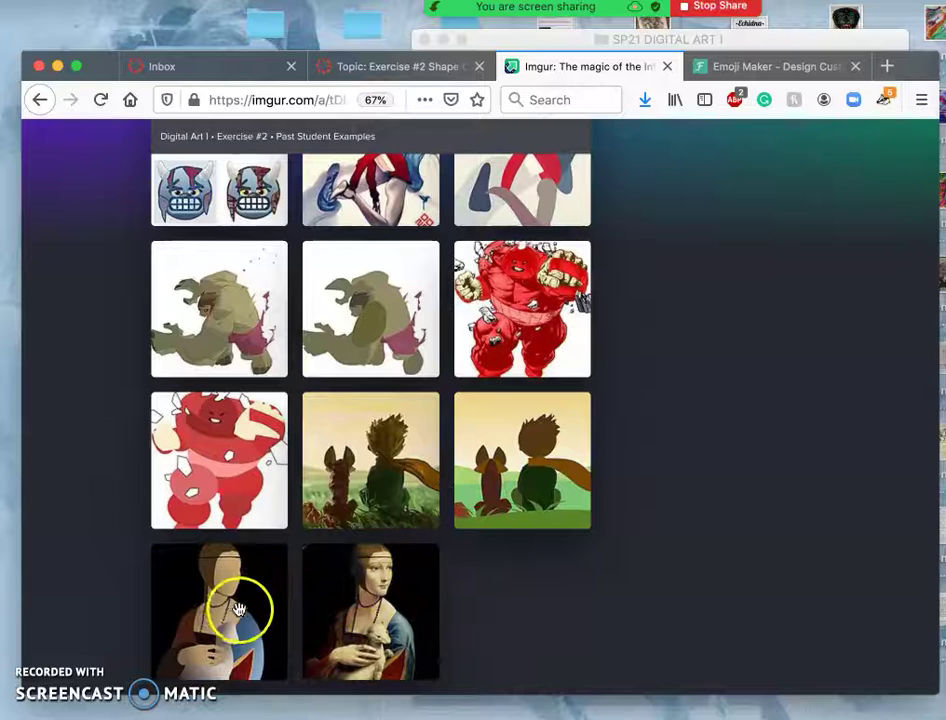
{"action": "left_click_drag", "start_coordinate": [236, 612], "coordinate": [495, 628]}
{"action": "scroll", "coordinate": [754, 568], "scroll_direction": "up", "scroll_amount": 10}
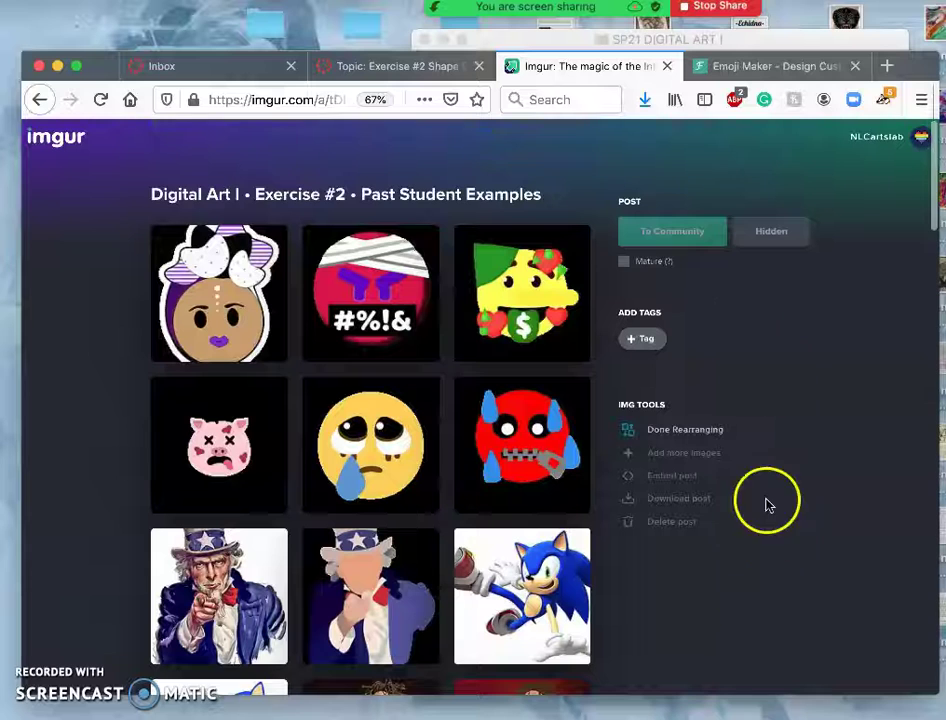
{"action": "left_click", "coordinate": [688, 440]}
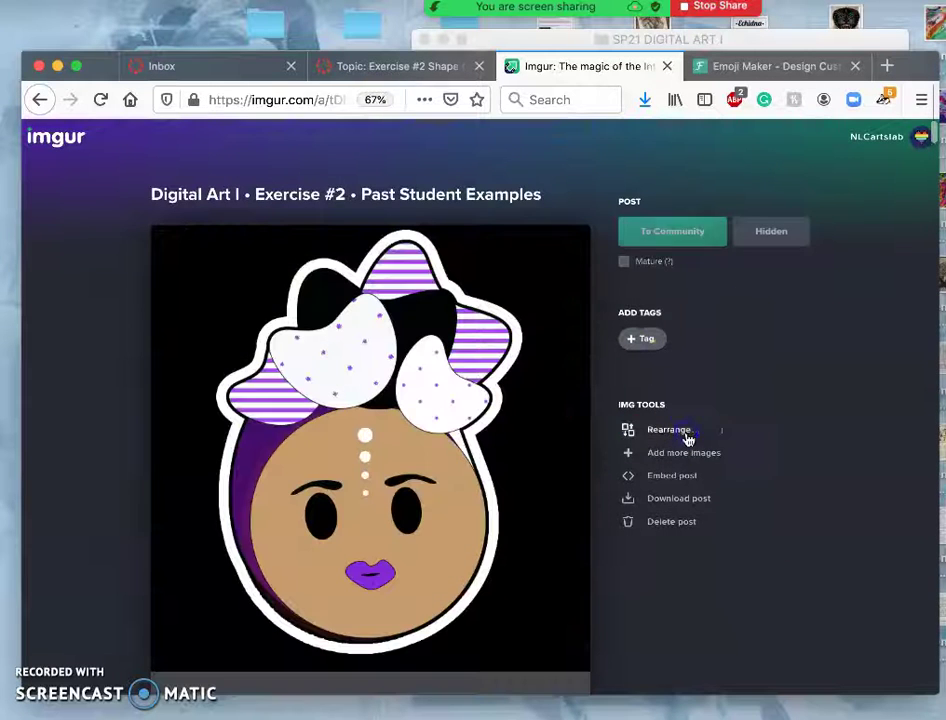
{"action": "mouse_move", "coordinate": [475, 17]}
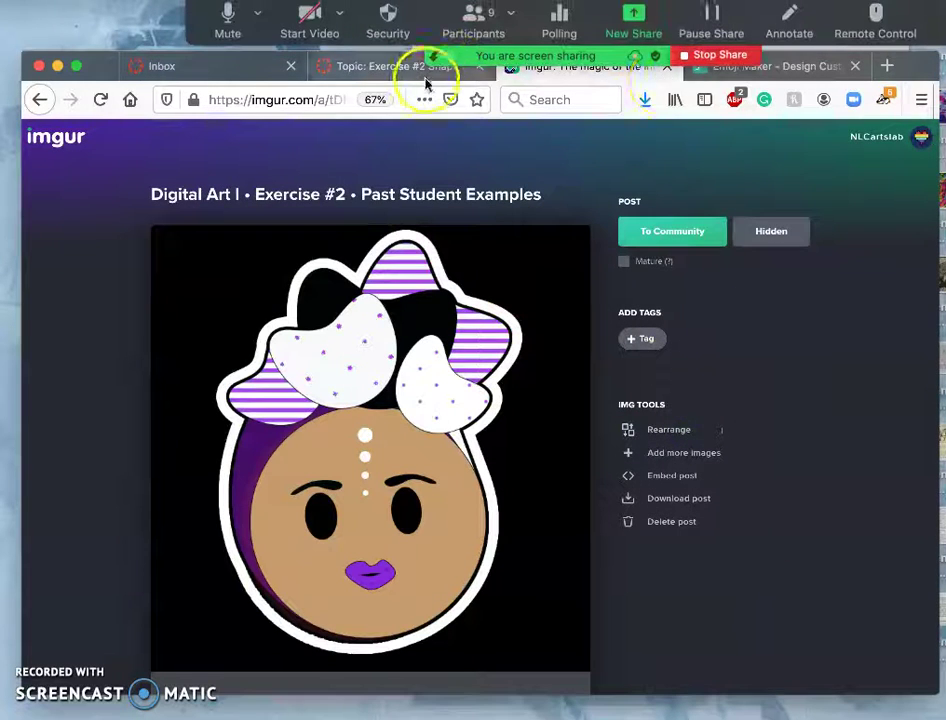
{"action": "left_click", "coordinate": [667, 66]}
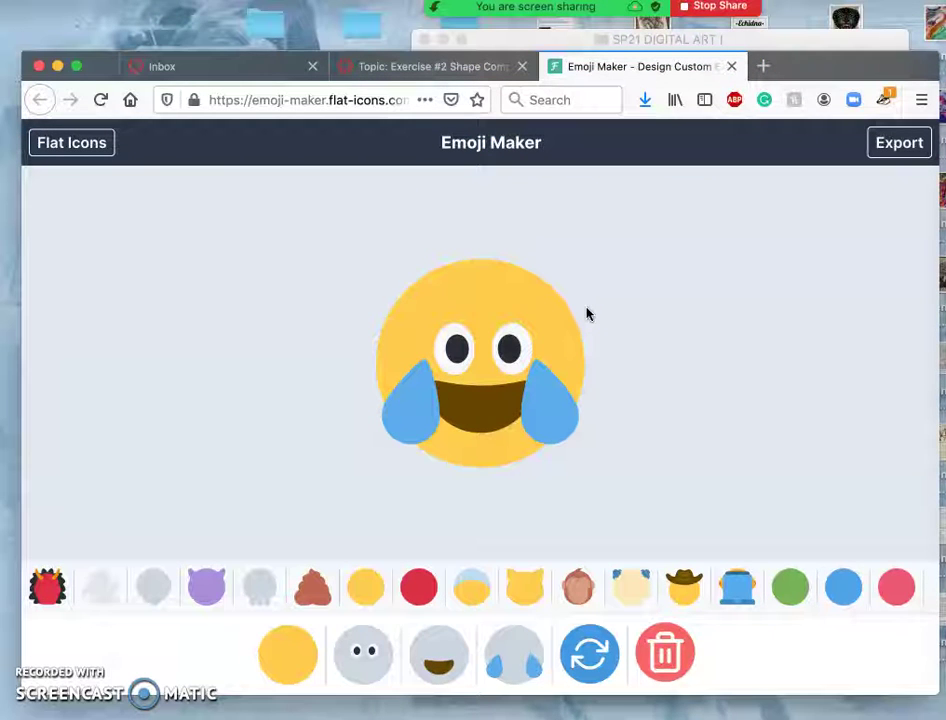
{"action": "left_click", "coordinate": [460, 66]}
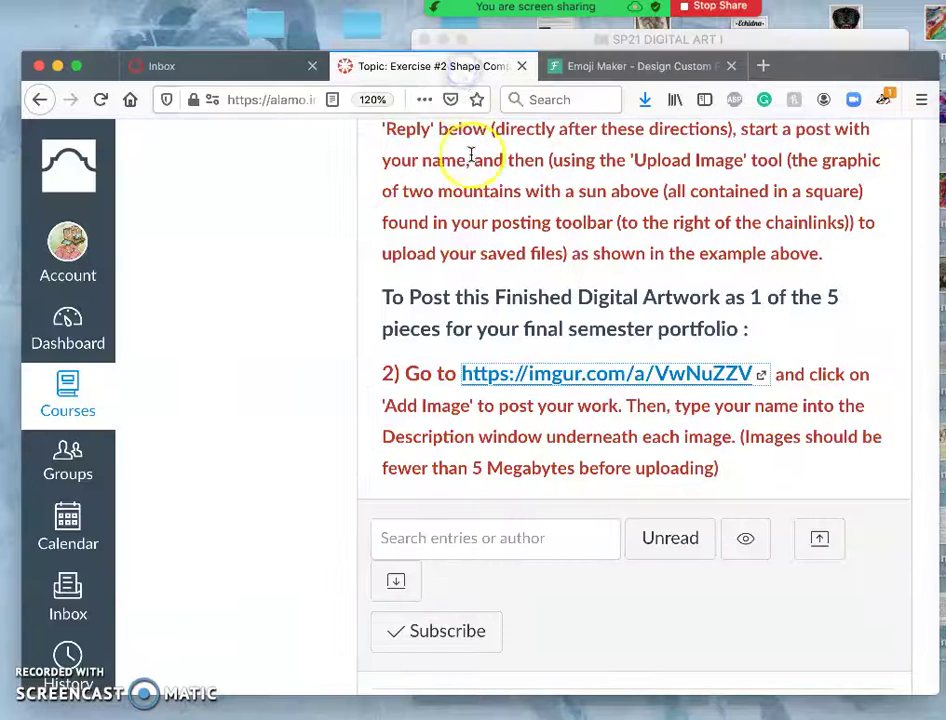
{"action": "scroll", "coordinate": [503, 275], "scroll_direction": "up", "scroll_amount": 10}
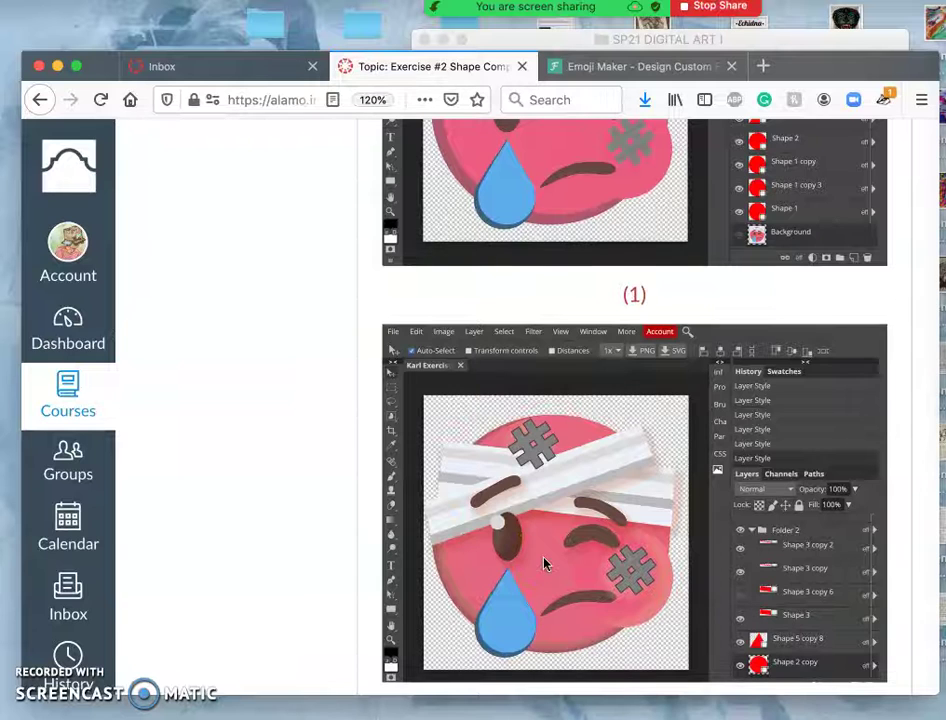
{"action": "left_click", "coordinate": [632, 70]}
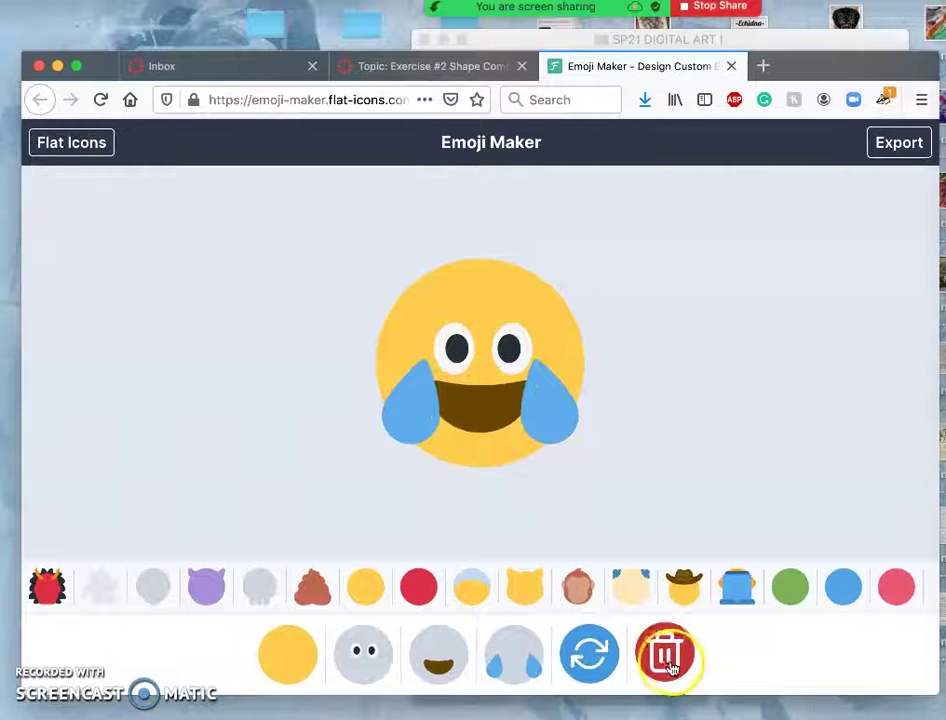
- Randomize the emoji repeatedly until a blue angry face with furrowed purple brows appears
{"action": "left_click", "coordinate": [589, 662]}
{"action": "left_click", "coordinate": [589, 662]}
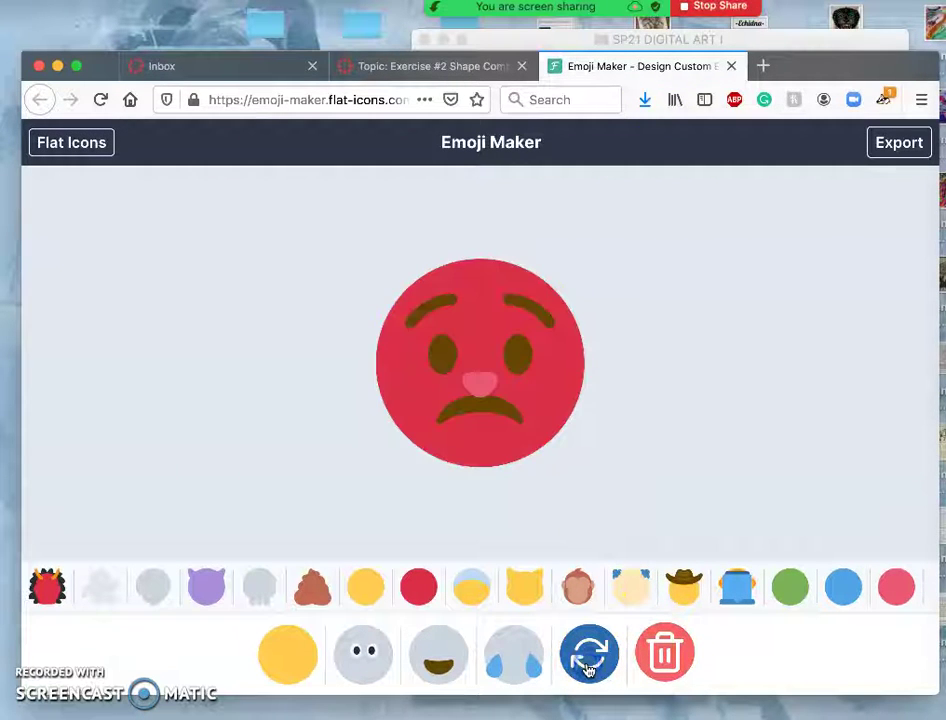
{"action": "left_click", "coordinate": [589, 662]}
{"action": "left_click", "coordinate": [589, 662]}
{"action": "left_click", "coordinate": [589, 662]}
{"action": "left_click", "coordinate": [589, 662]}
{"action": "left_click", "coordinate": [589, 662]}
{"action": "left_click", "coordinate": [589, 662]}
{"action": "left_click", "coordinate": [589, 662]}
{"action": "left_click", "coordinate": [589, 662]}
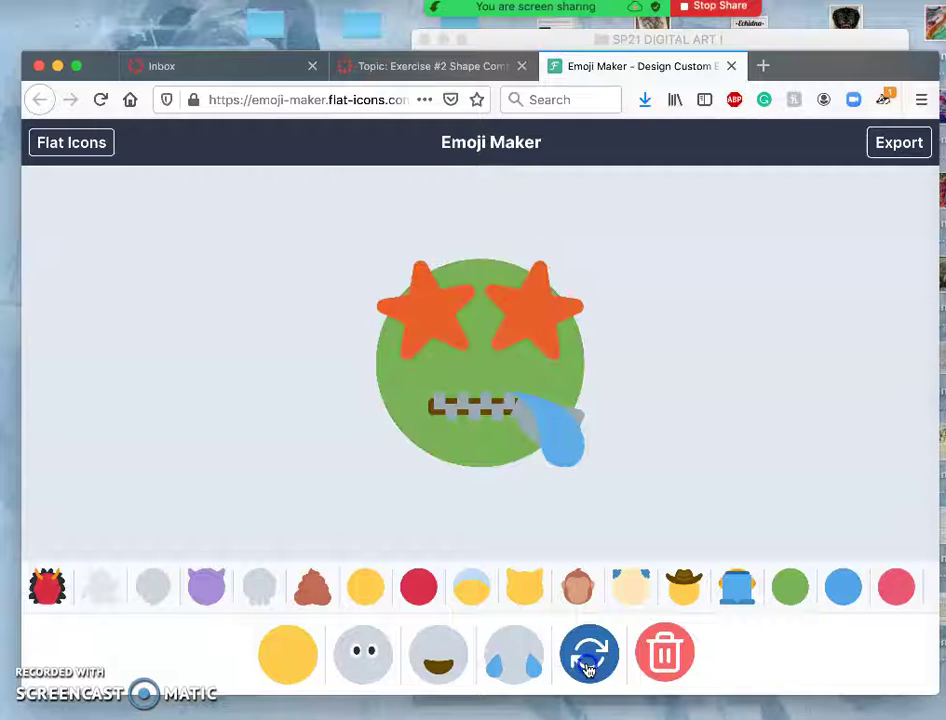
{"action": "left_click", "coordinate": [589, 662]}
{"action": "left_click", "coordinate": [589, 662]}
{"action": "left_click", "coordinate": [589, 662]}
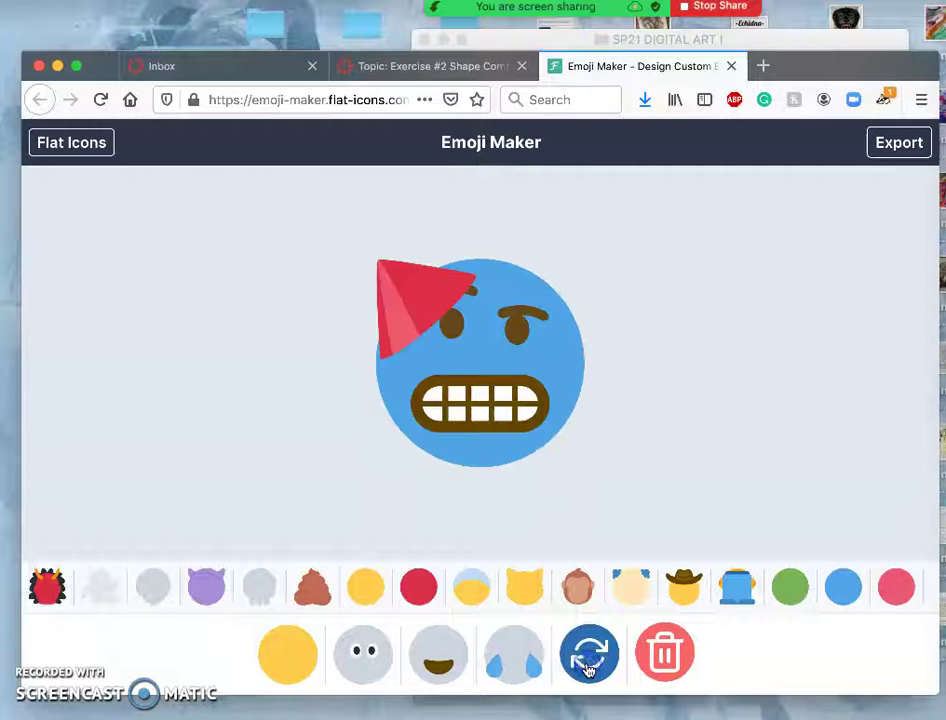
{"action": "left_click", "coordinate": [589, 662]}
{"action": "left_click", "coordinate": [589, 662]}
{"action": "left_click", "coordinate": [589, 662]}
{"action": "left_click", "coordinate": [589, 662]}
{"action": "left_click", "coordinate": [589, 662]}
{"action": "left_click", "coordinate": [589, 662]}
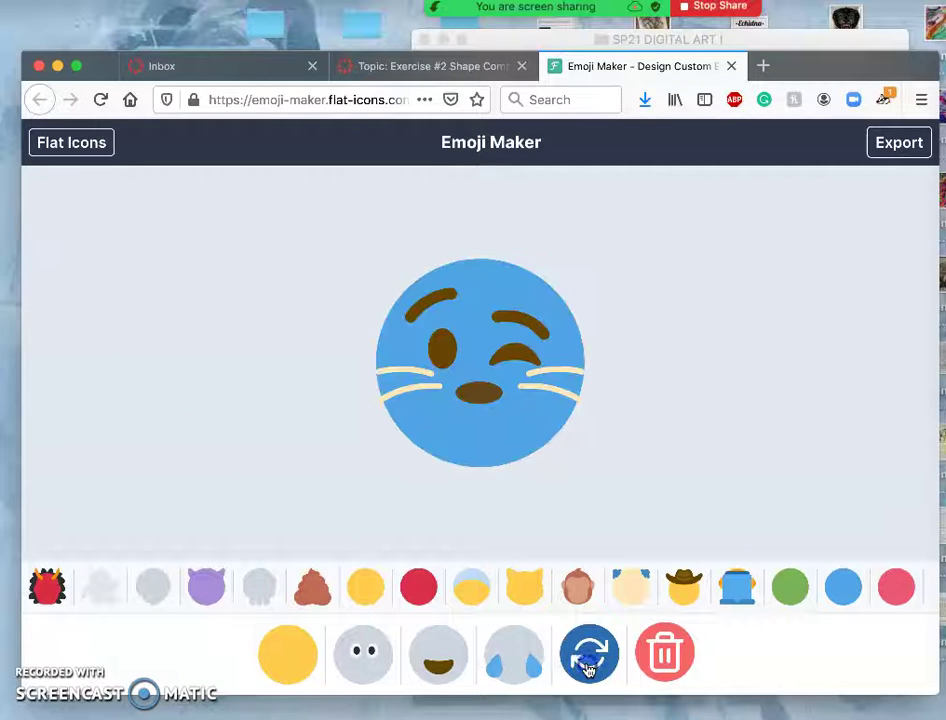
{"action": "left_click", "coordinate": [589, 662]}
{"action": "left_click", "coordinate": [589, 662]}
{"action": "left_click", "coordinate": [450, 375]}
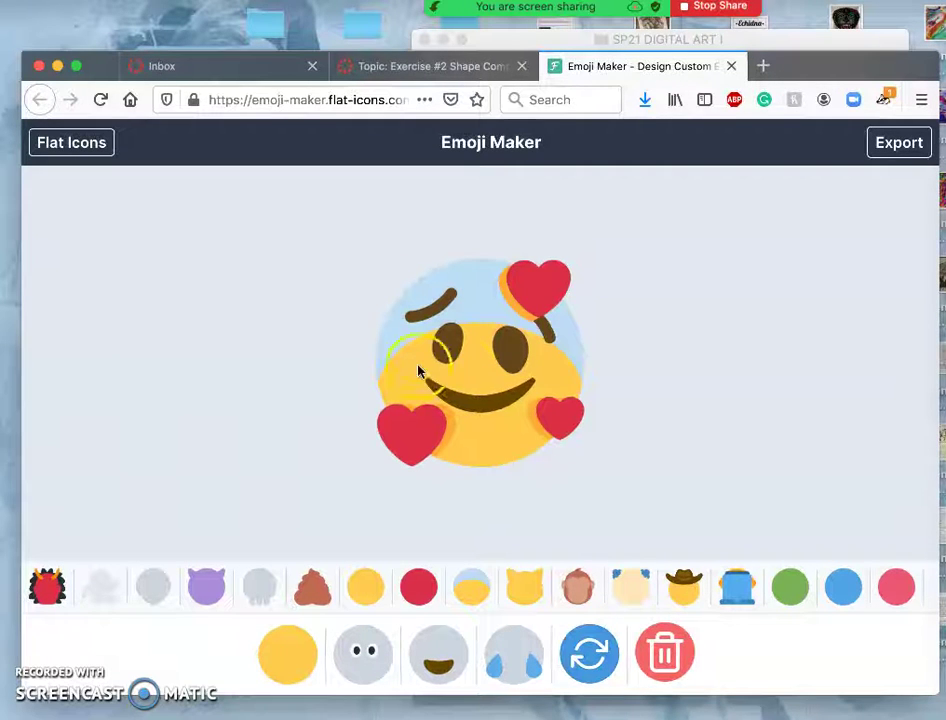
{"action": "left_click", "coordinate": [590, 660]}
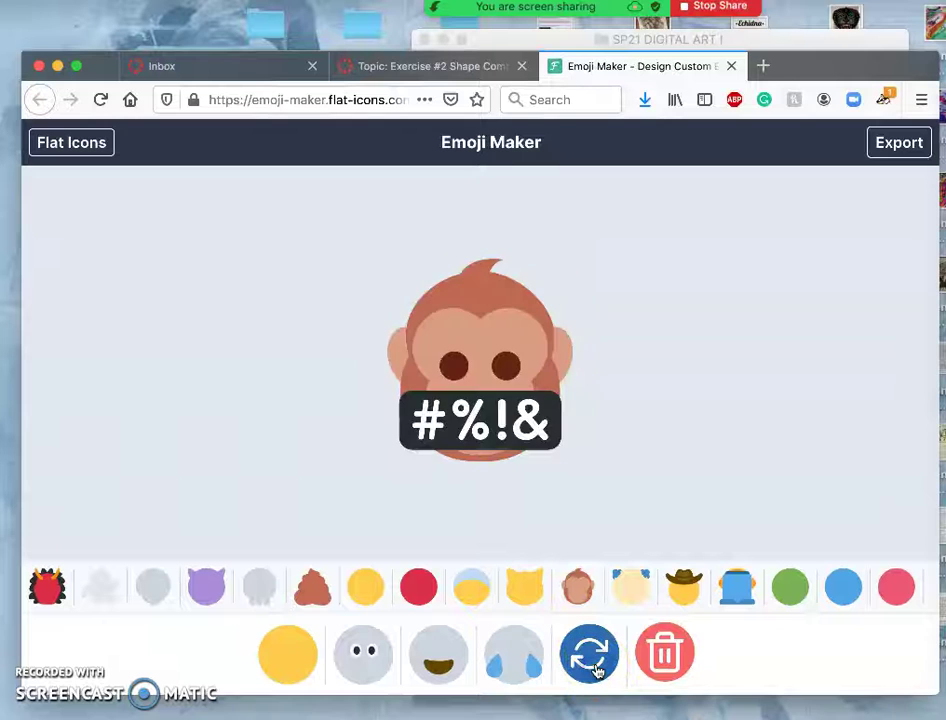
{"action": "left_click", "coordinate": [590, 660]}
{"action": "left_click", "coordinate": [593, 665]}
{"action": "left_click", "coordinate": [593, 665]}
{"action": "left_click", "coordinate": [593, 665]}
{"action": "left_click", "coordinate": [593, 665]}
{"action": "left_click", "coordinate": [593, 665]}
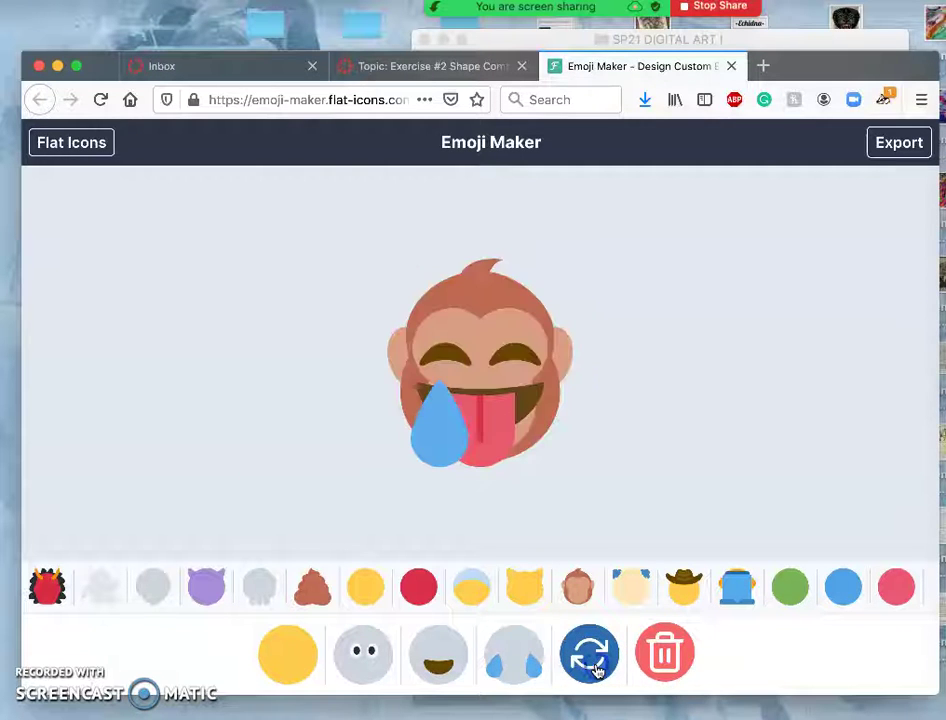
{"action": "left_click", "coordinate": [593, 665]}
{"action": "left_click", "coordinate": [593, 665]}
{"action": "left_click", "coordinate": [593, 665]}
{"action": "left_click", "coordinate": [593, 665]}
{"action": "left_click", "coordinate": [593, 665]}
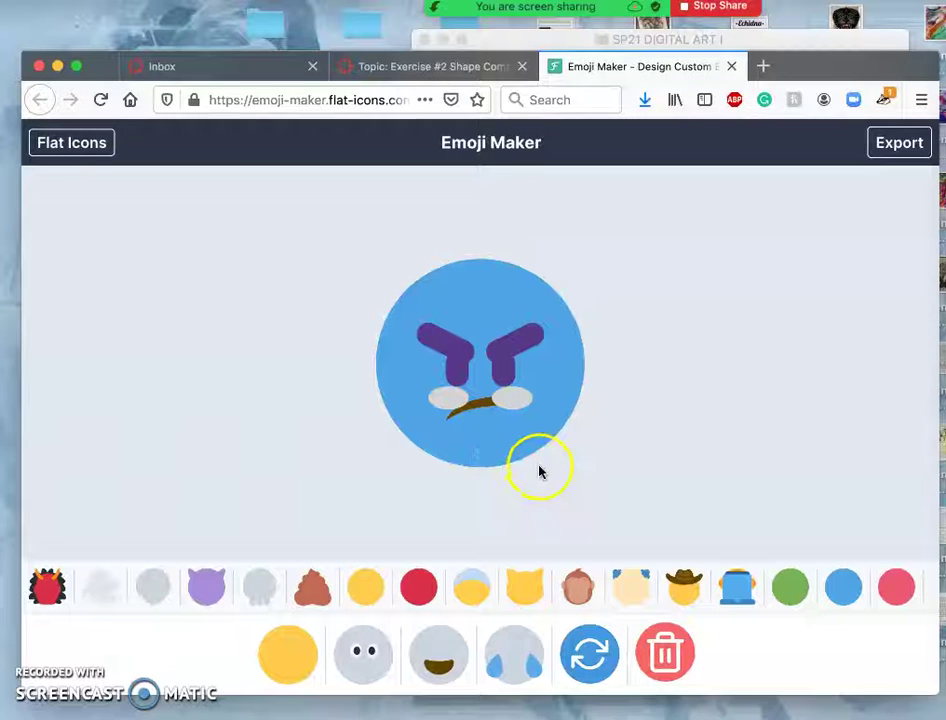
- Clear the emoji with the trash button and choose the plain grey ghost face shape
{"action": "left_click", "coordinate": [668, 660]}
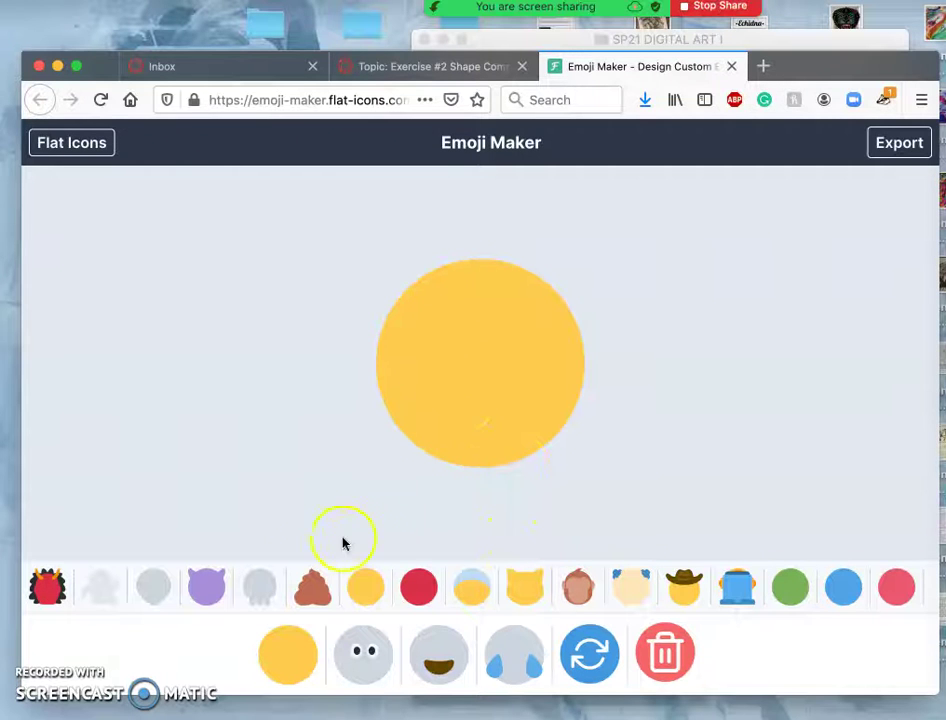
{"action": "left_click", "coordinate": [255, 588]}
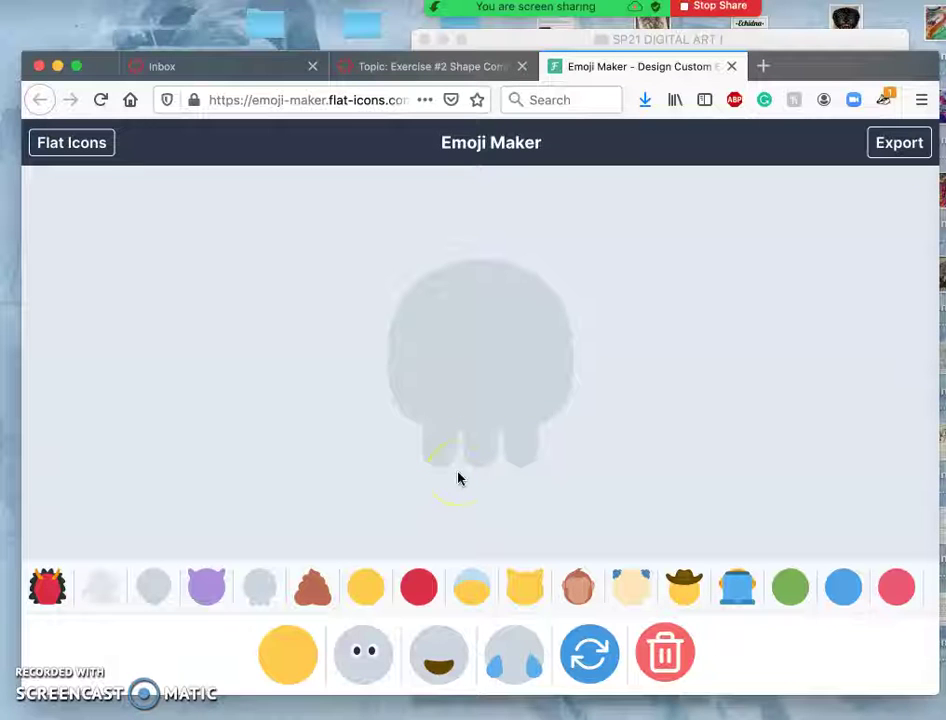
{"action": "left_click", "coordinate": [517, 487]}
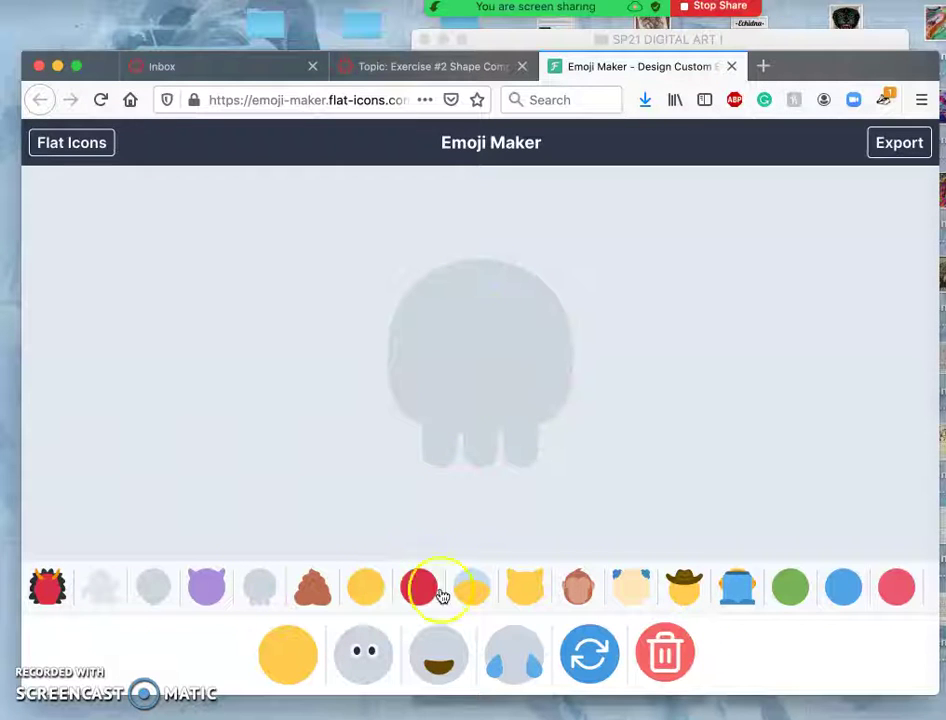
- Bring up the eye styles and try angry yellow, dark round and alien eyes, then clear them
{"action": "left_click", "coordinate": [361, 670]}
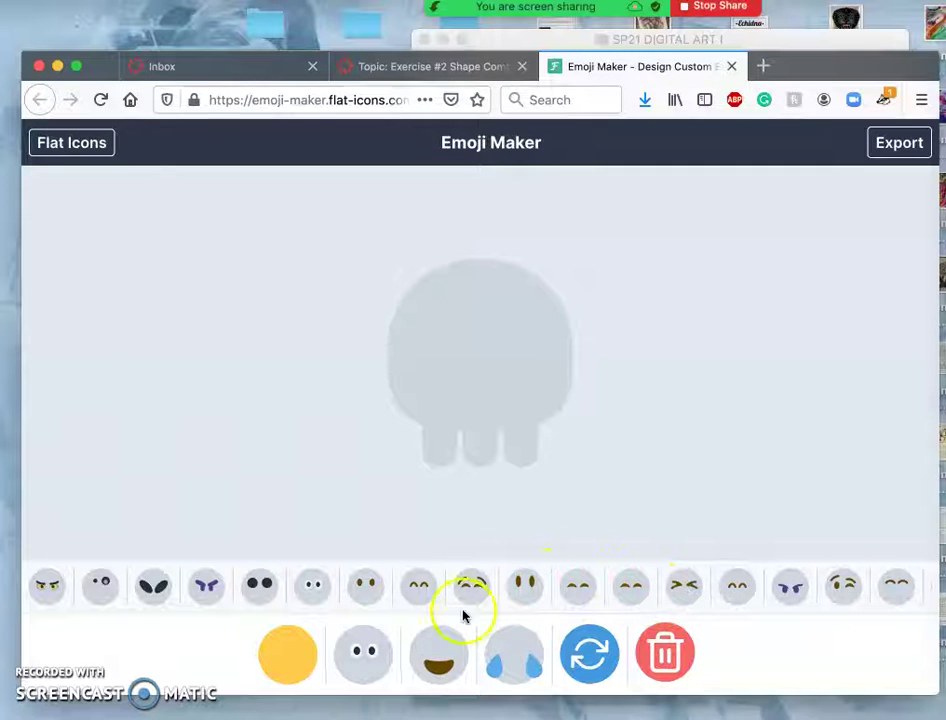
{"action": "left_click", "coordinate": [44, 590]}
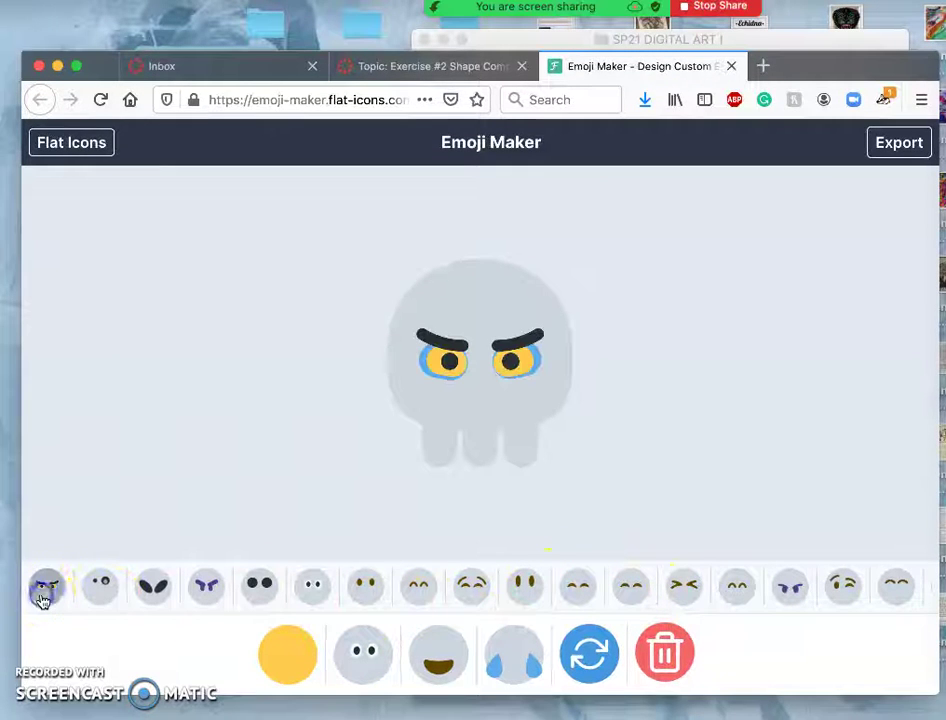
{"action": "left_click", "coordinate": [108, 583]}
{"action": "left_click", "coordinate": [150, 587]}
{"action": "left_click", "coordinate": [184, 597]}
{"action": "left_click", "coordinate": [99, 585]}
{"action": "left_click", "coordinate": [48, 587]}
{"action": "left_click", "coordinate": [52, 585]}
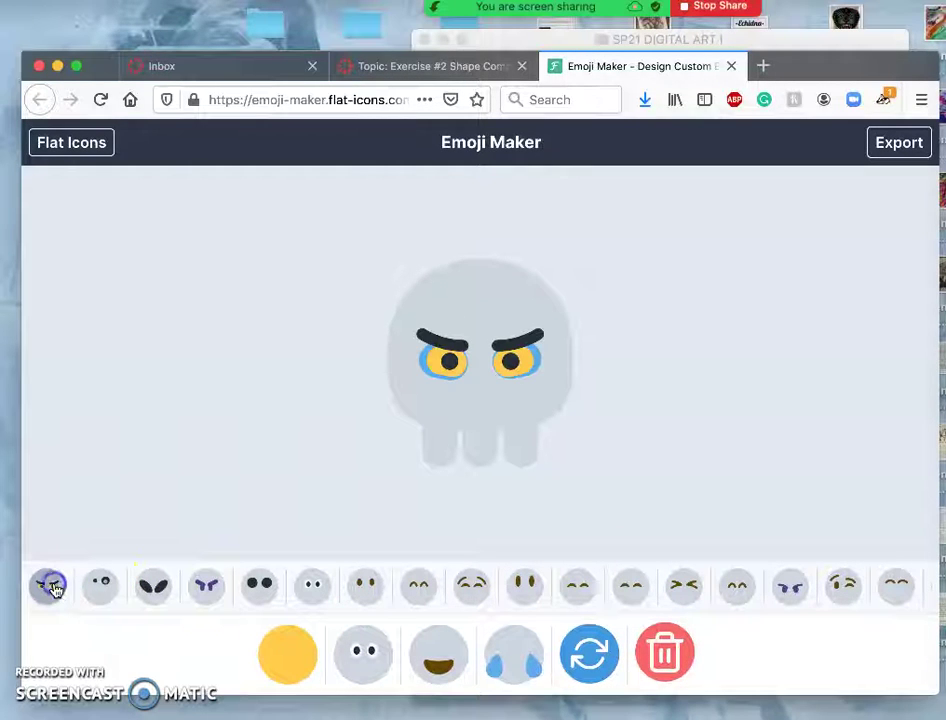
{"action": "left_click", "coordinate": [48, 592]}
- Try the small round eyes and the alien eyes again, removing each afterwards
{"action": "left_click", "coordinate": [146, 594]}
{"action": "left_click", "coordinate": [192, 594]}
{"action": "left_click", "coordinate": [153, 594]}
{"action": "left_click", "coordinate": [100, 598]}
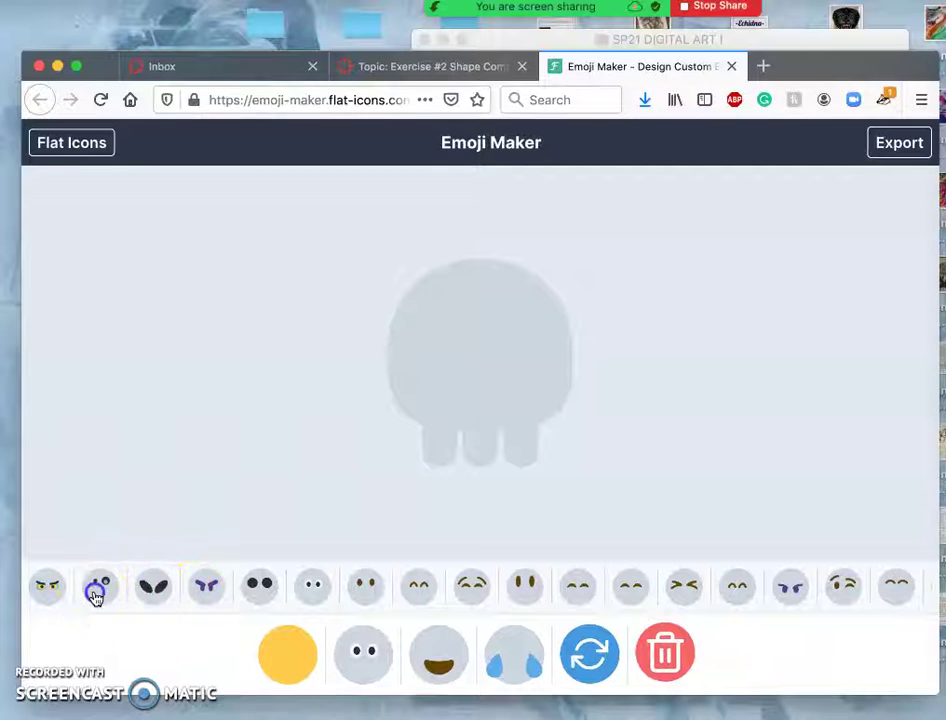
{"action": "left_click", "coordinate": [97, 594]}
{"action": "left_click", "coordinate": [96, 597]}
{"action": "left_click", "coordinate": [152, 592]}
{"action": "left_click", "coordinate": [153, 596]}
- Put purple angry eyes on the ghost, comparing other purple eye styles before keeping them
{"action": "left_click", "coordinate": [210, 594]}
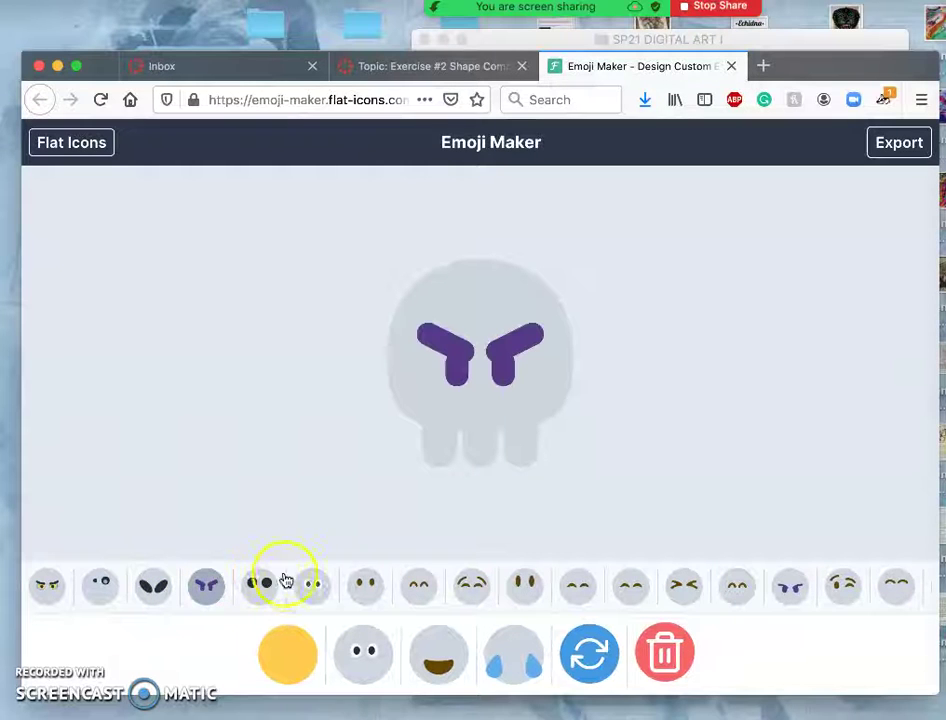
{"action": "left_click", "coordinate": [786, 594]}
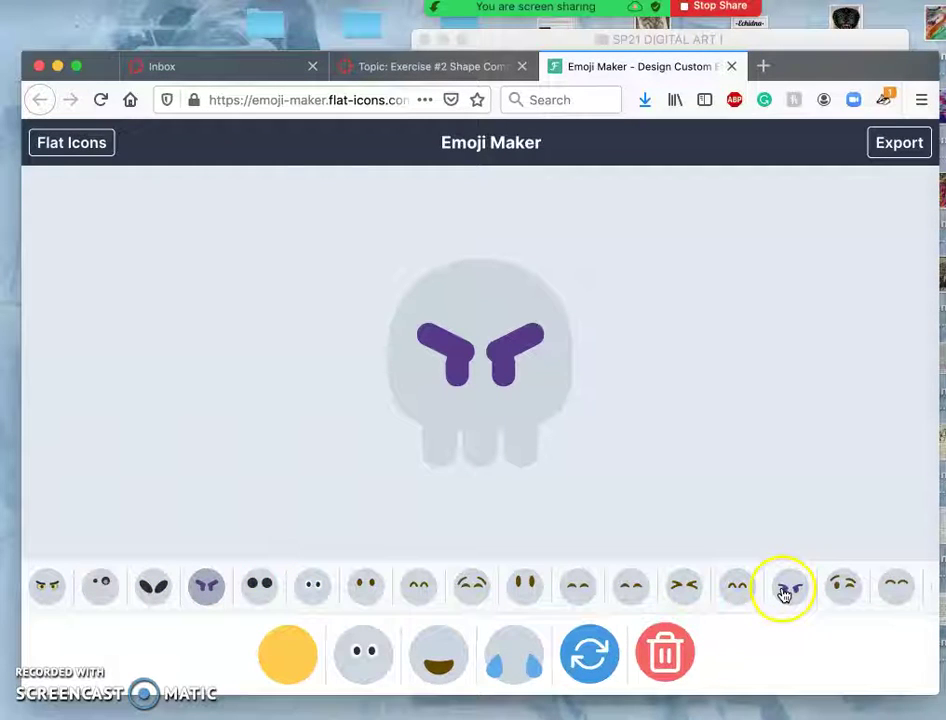
{"action": "left_click", "coordinate": [207, 595]}
{"action": "left_click", "coordinate": [208, 593]}
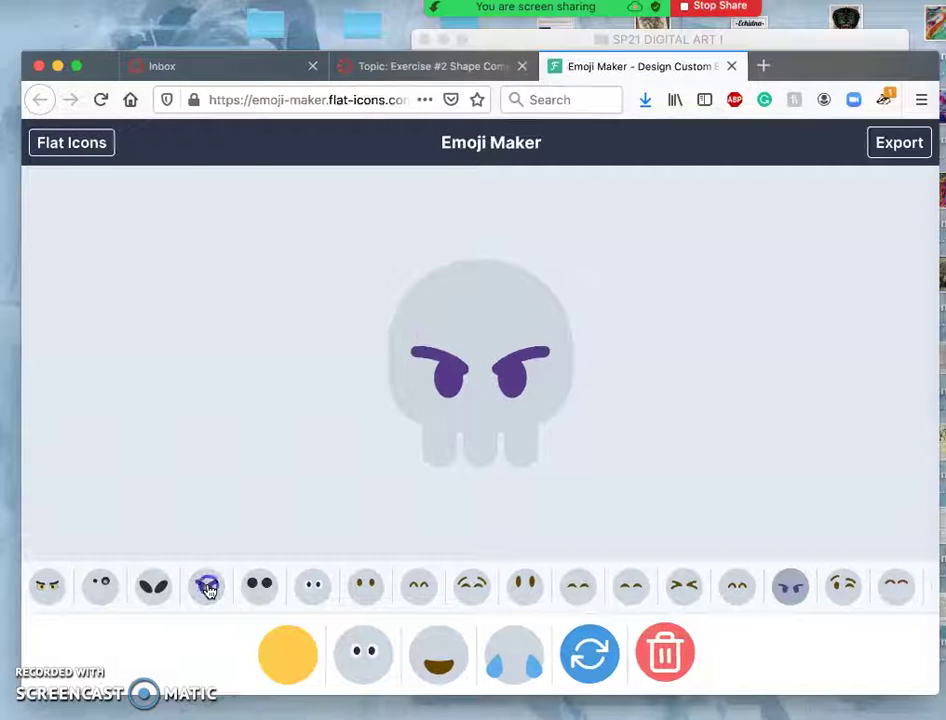
{"action": "left_click", "coordinate": [208, 591]}
{"action": "mouse_move", "coordinate": [207, 589]}
{"action": "left_mouse_down"}
{"action": "mouse_move", "coordinate": [553, 363]}
{"action": "mouse_move", "coordinate": [462, 391]}
{"action": "mouse_move", "coordinate": [463, 342]}
{"action": "mouse_move", "coordinate": [478, 397]}
{"action": "left_mouse_up"}
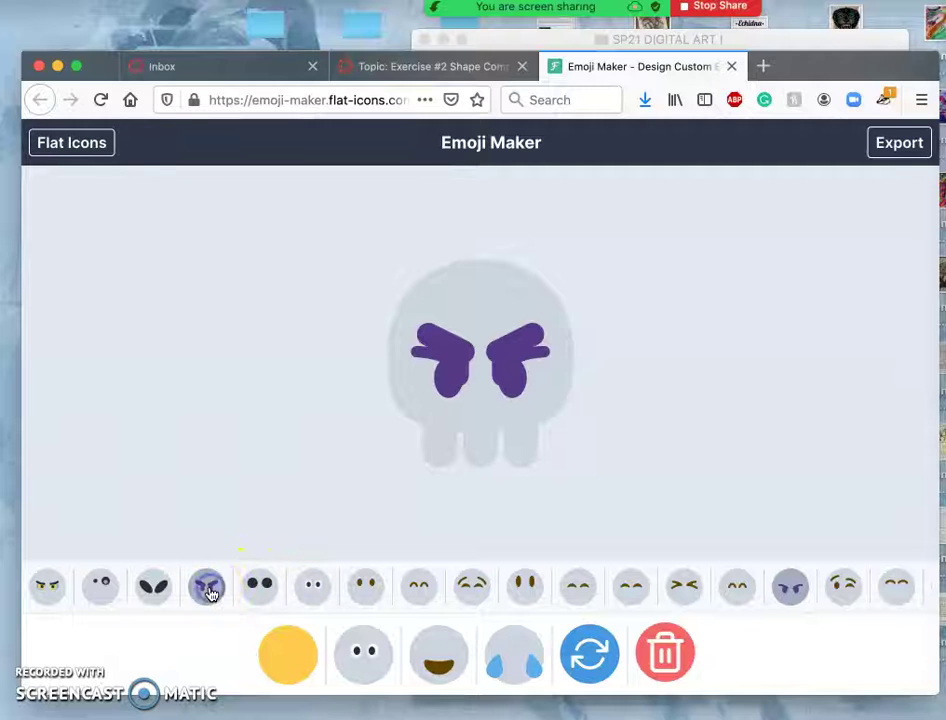
{"action": "left_click", "coordinate": [852, 598]}
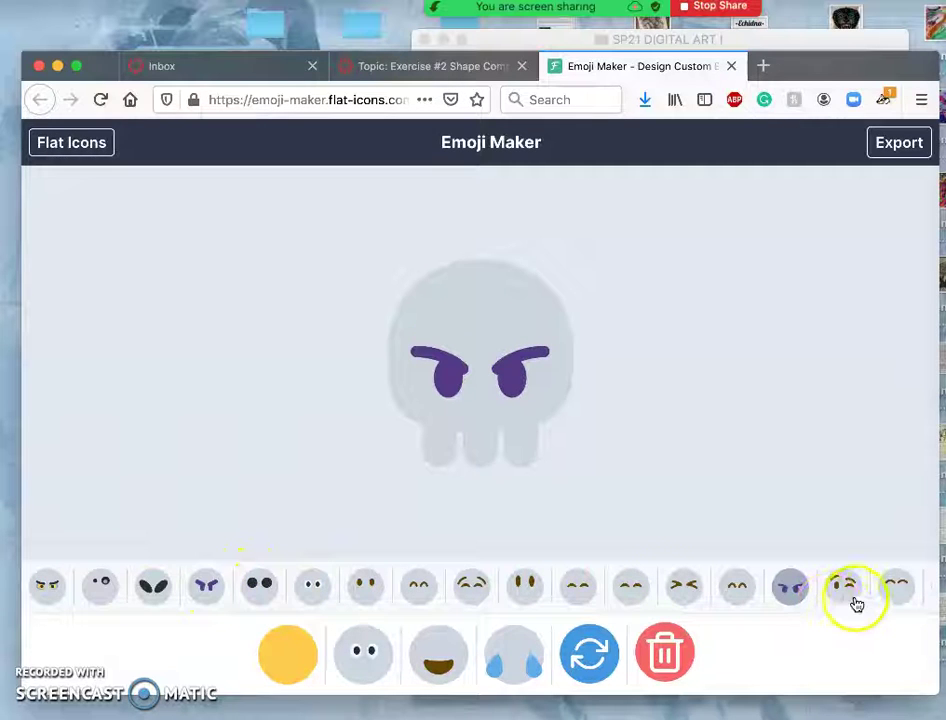
{"action": "scroll", "coordinate": [853, 597], "scroll_direction": "up", "scroll_amount": 1}
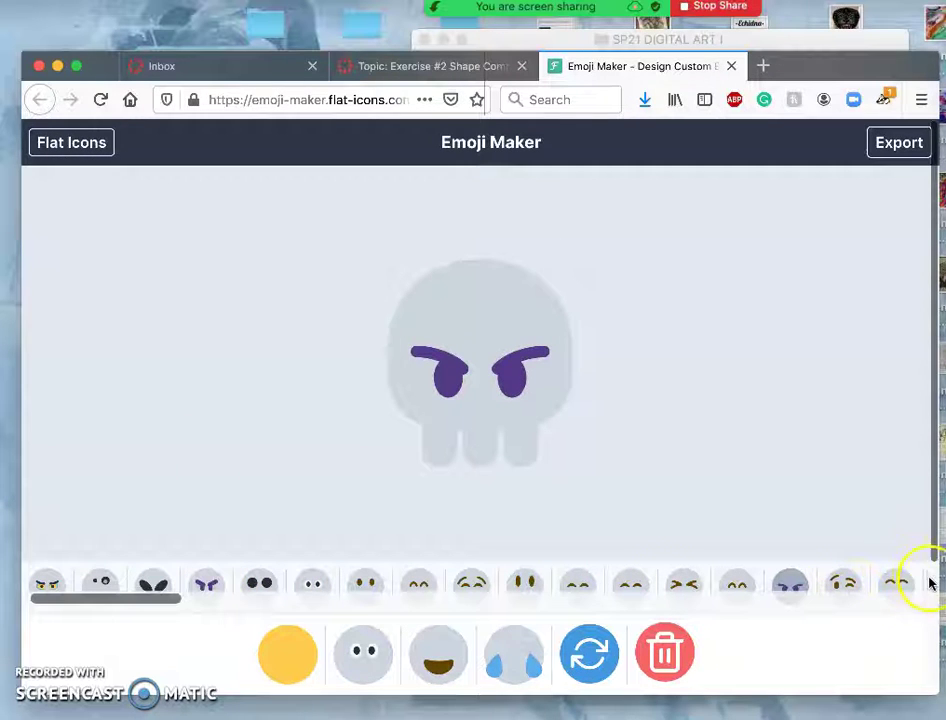
{"action": "scroll", "coordinate": [929, 575], "scroll_direction": "down", "scroll_amount": 3}
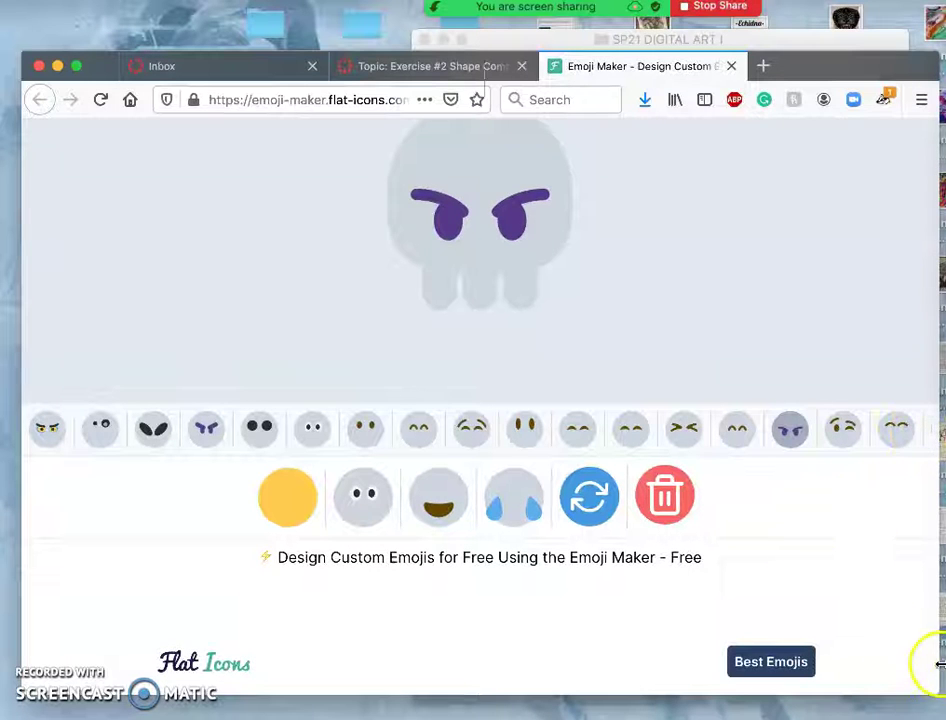
{"action": "left_click_drag", "start_coordinate": [936, 661], "coordinate": [945, 661]}
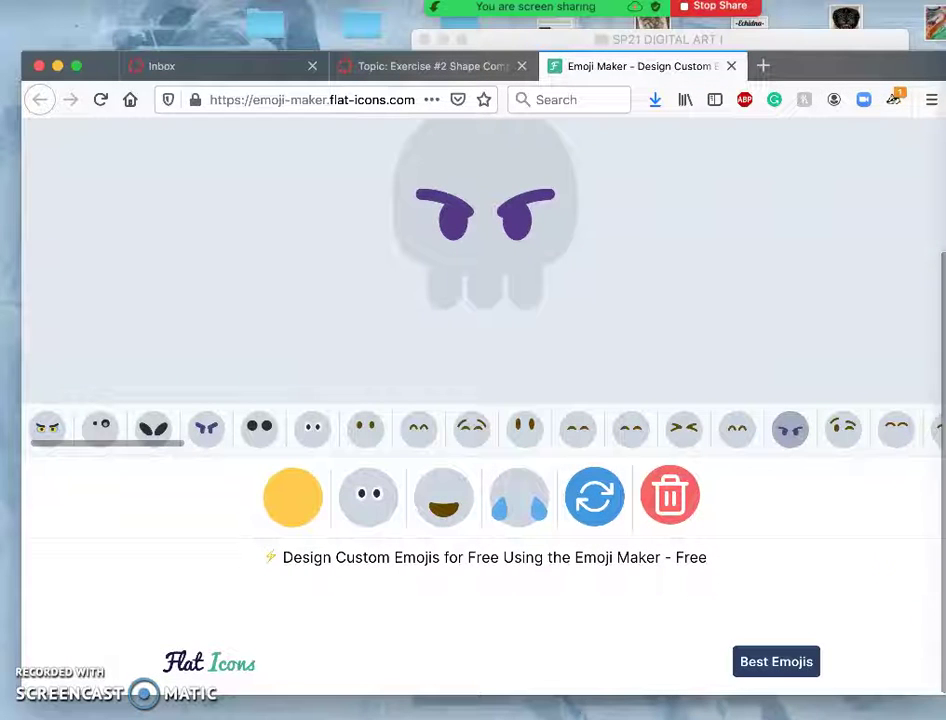
{"action": "scroll", "coordinate": [931, 430], "scroll_direction": "right", "scroll_amount": 15}
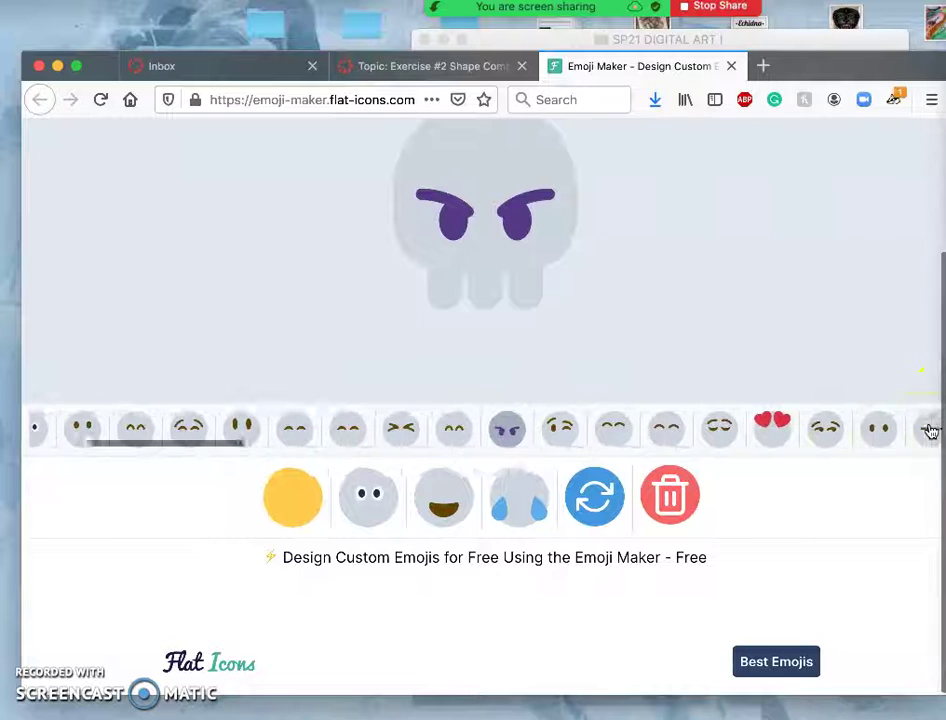
{"action": "scroll", "coordinate": [931, 430], "scroll_direction": "right", "scroll_amount": 15}
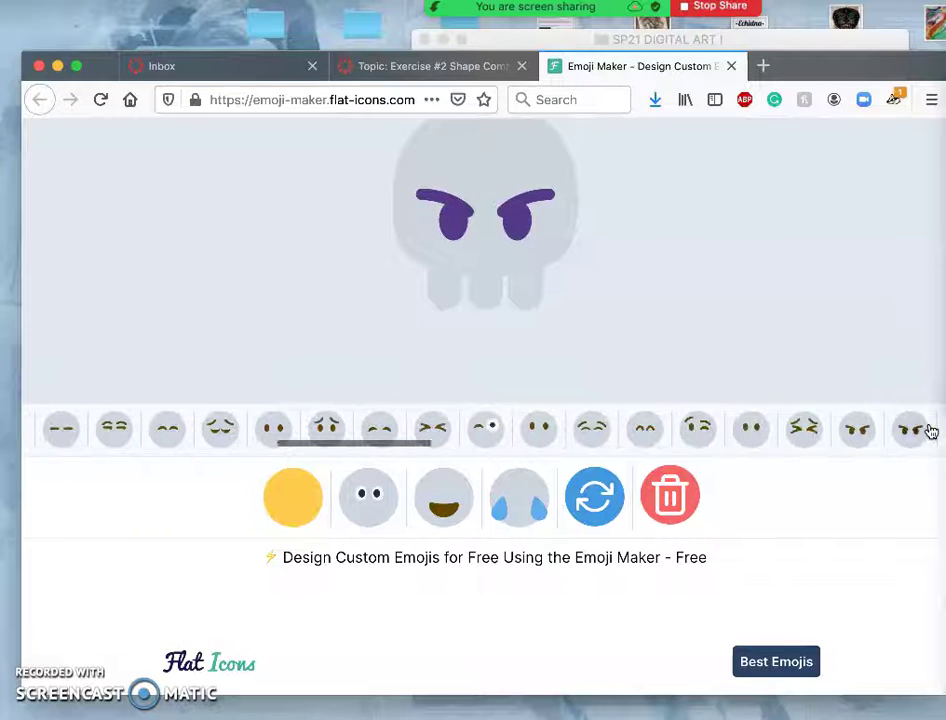
{"action": "scroll", "coordinate": [931, 430], "scroll_direction": "right", "scroll_amount": 15}
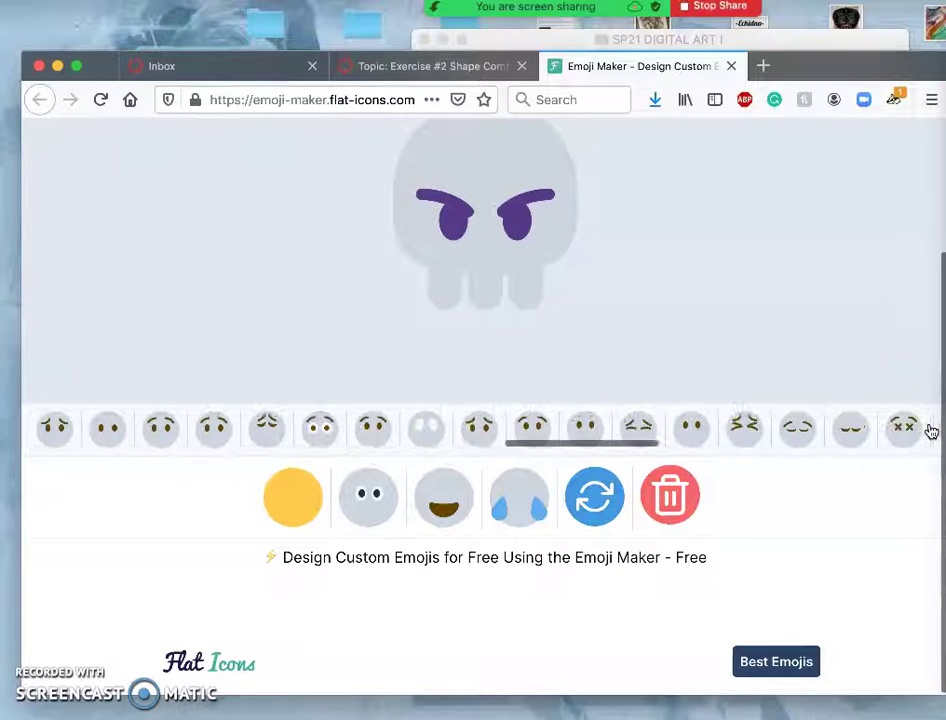
{"action": "scroll", "coordinate": [931, 430], "scroll_direction": "right", "scroll_amount": 5}
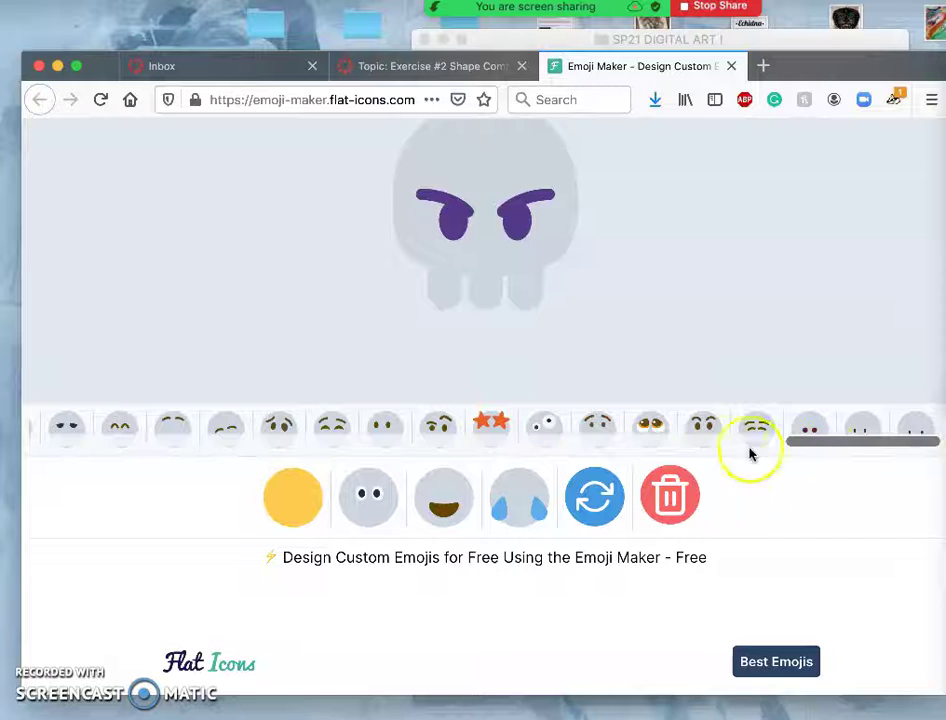
{"action": "scroll", "coordinate": [707, 460], "scroll_direction": "up", "scroll_amount": 2}
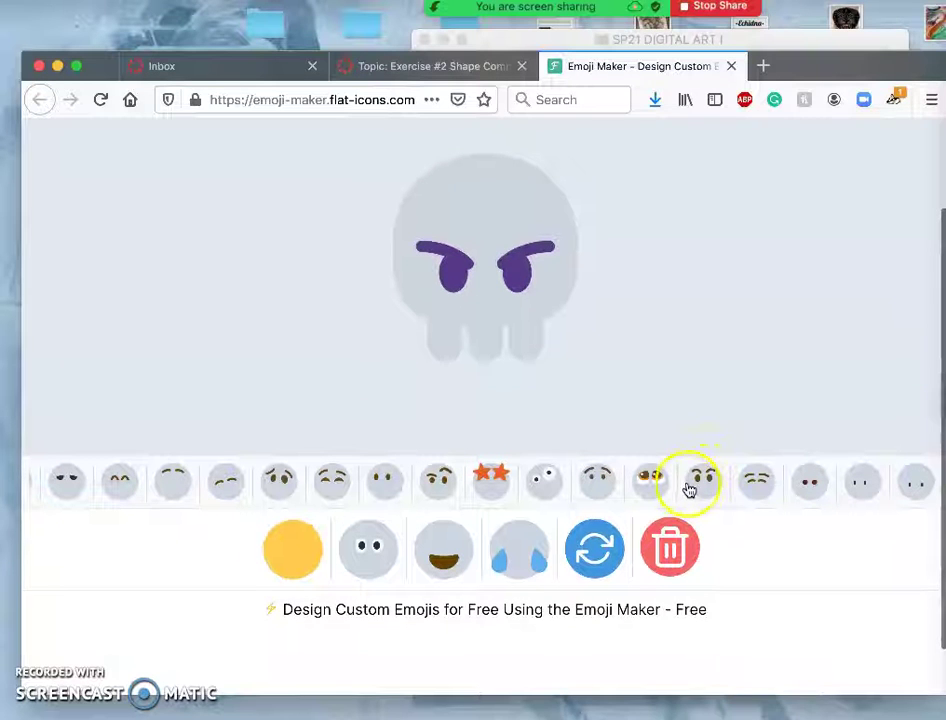
{"action": "scroll", "coordinate": [620, 496], "scroll_direction": "left", "scroll_amount": 2}
{"action": "scroll", "coordinate": [620, 496], "scroll_direction": "up", "scroll_amount": 1}
{"action": "scroll", "coordinate": [617, 497], "scroll_direction": "left", "scroll_amount": 2}
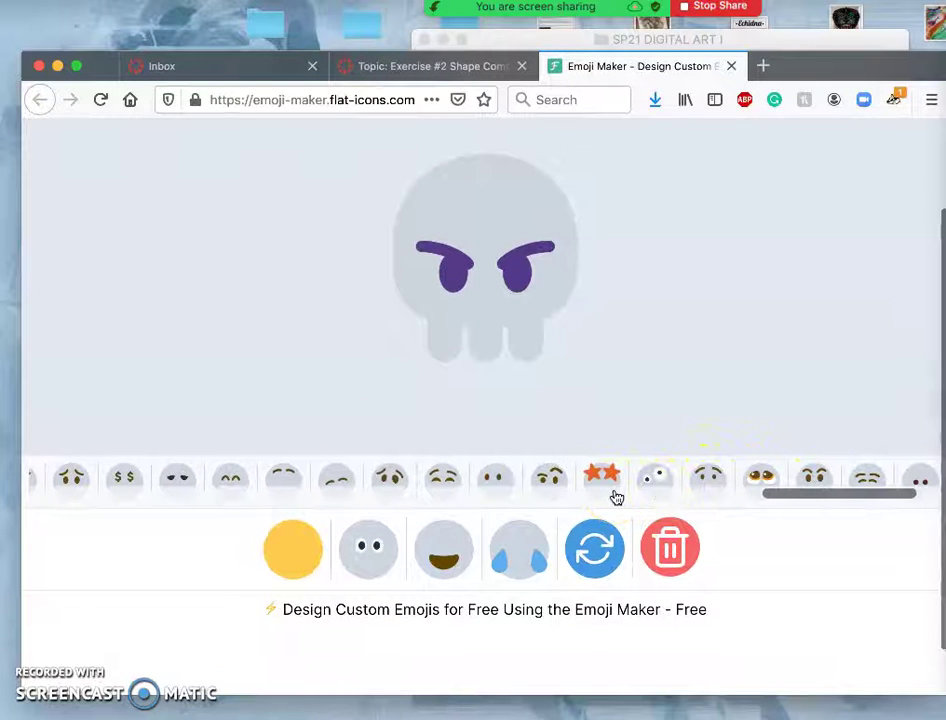
{"action": "scroll", "coordinate": [528, 481], "scroll_direction": "left", "scroll_amount": 1}
{"action": "scroll", "coordinate": [528, 481], "scroll_direction": "left", "scroll_amount": 1}
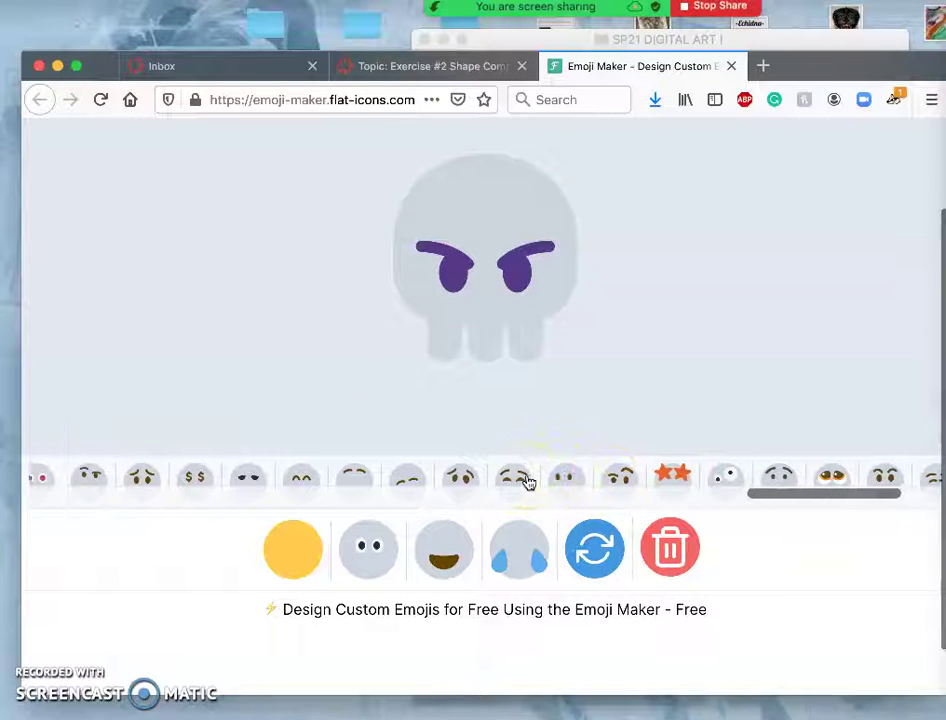
{"action": "left_click", "coordinate": [571, 484]}
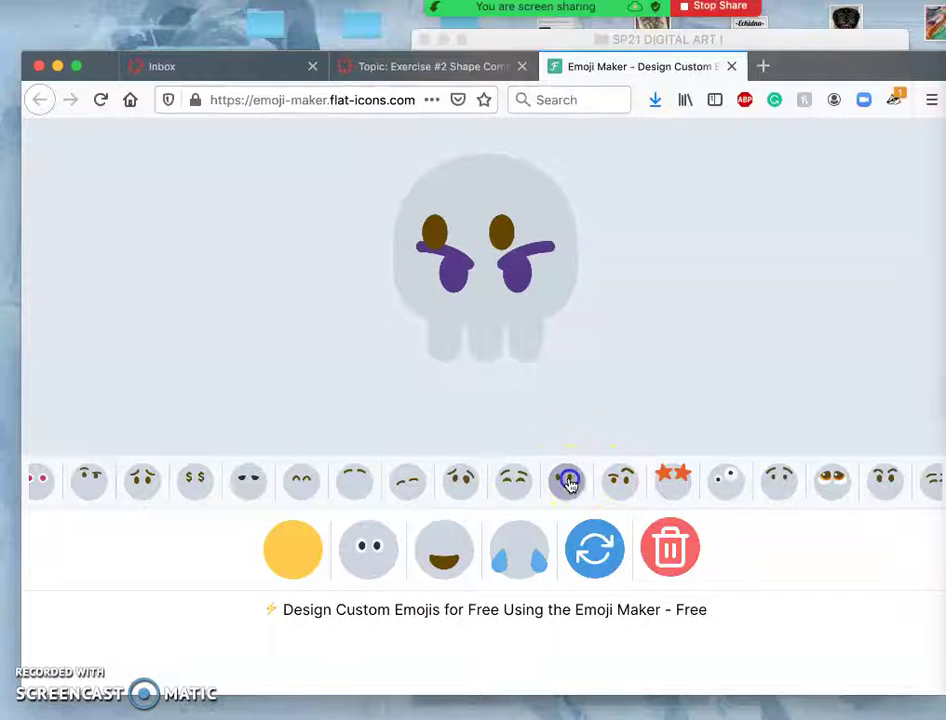
{"action": "left_click", "coordinate": [612, 481]}
{"action": "left_click", "coordinate": [474, 482]}
{"action": "scroll", "coordinate": [445, 488], "scroll_direction": "left", "scroll_amount": 2}
{"action": "left_click", "coordinate": [505, 481]}
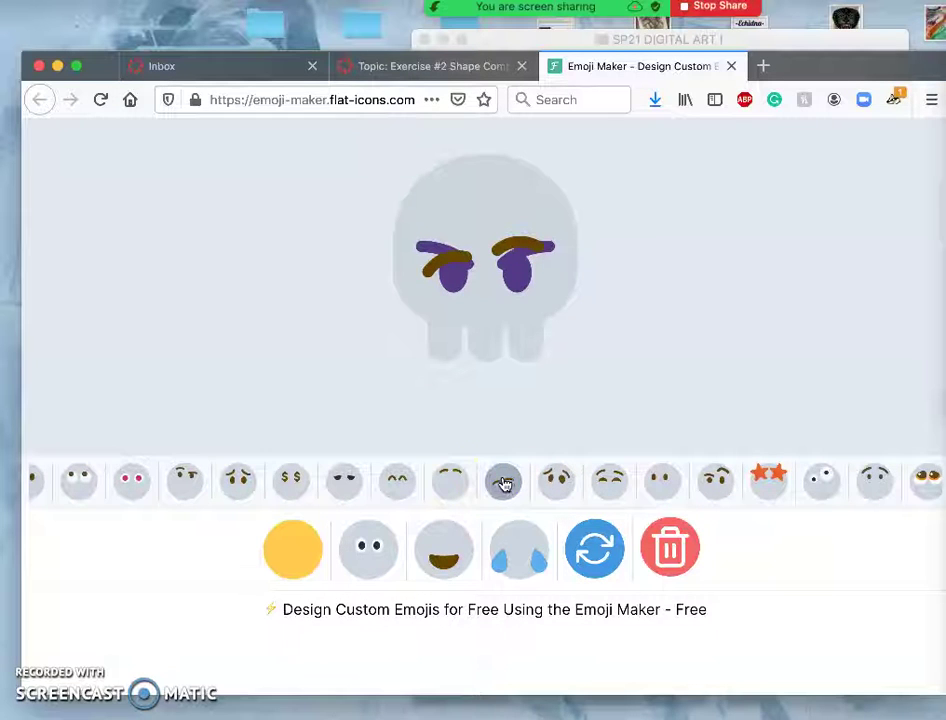
{"action": "left_click", "coordinate": [500, 481]}
{"action": "scroll", "coordinate": [364, 485], "scroll_direction": "left", "scroll_amount": 3}
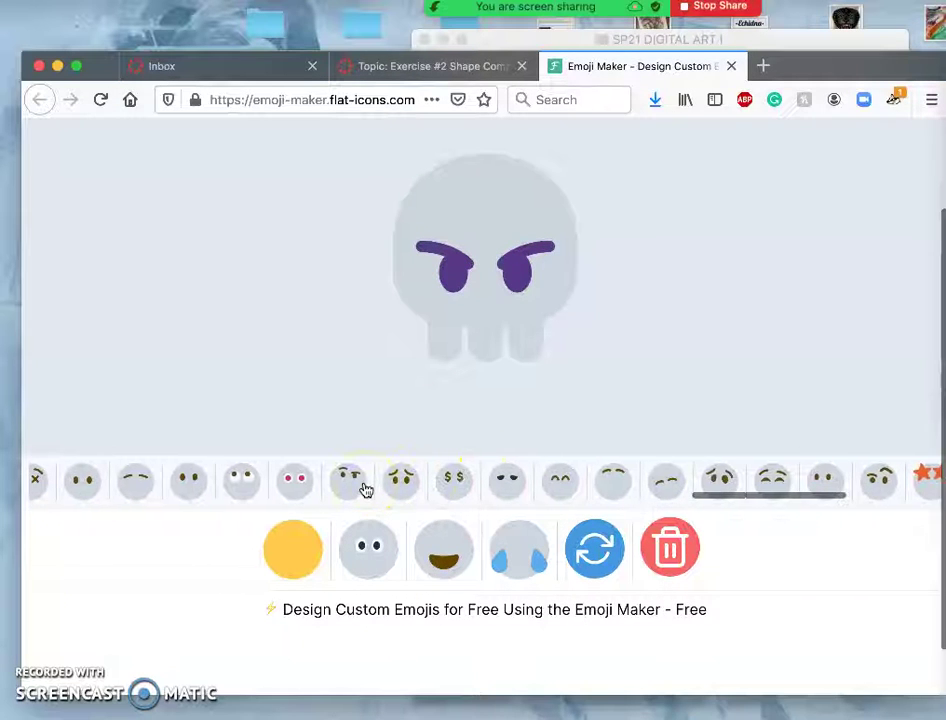
{"action": "scroll", "coordinate": [366, 489], "scroll_direction": "left", "scroll_amount": 8}
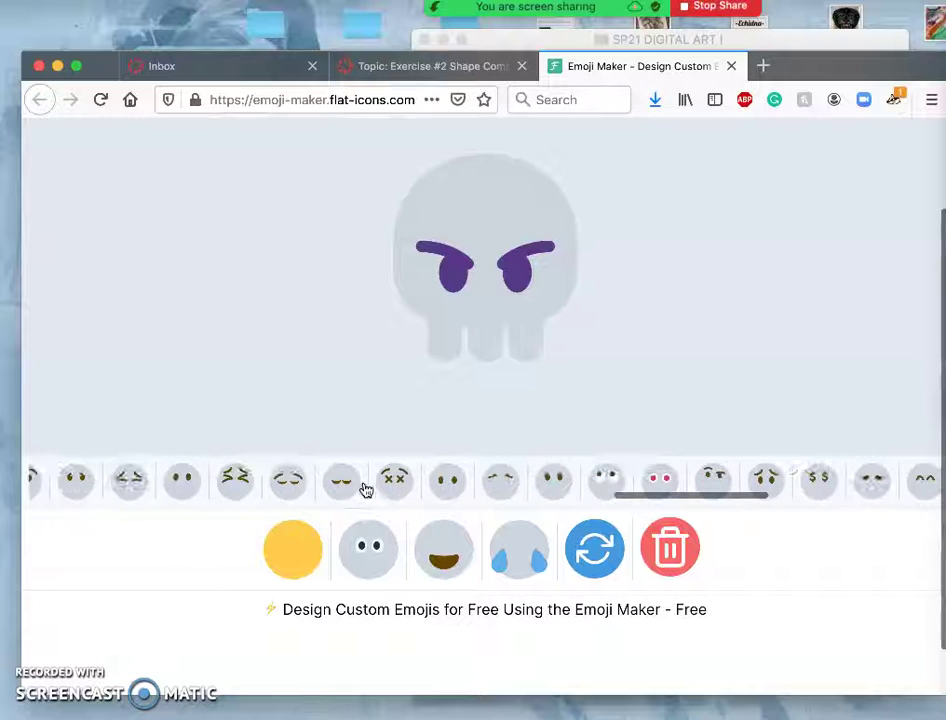
{"action": "scroll", "coordinate": [366, 489], "scroll_direction": "left", "scroll_amount": 1}
{"action": "left_click", "coordinate": [408, 483]}
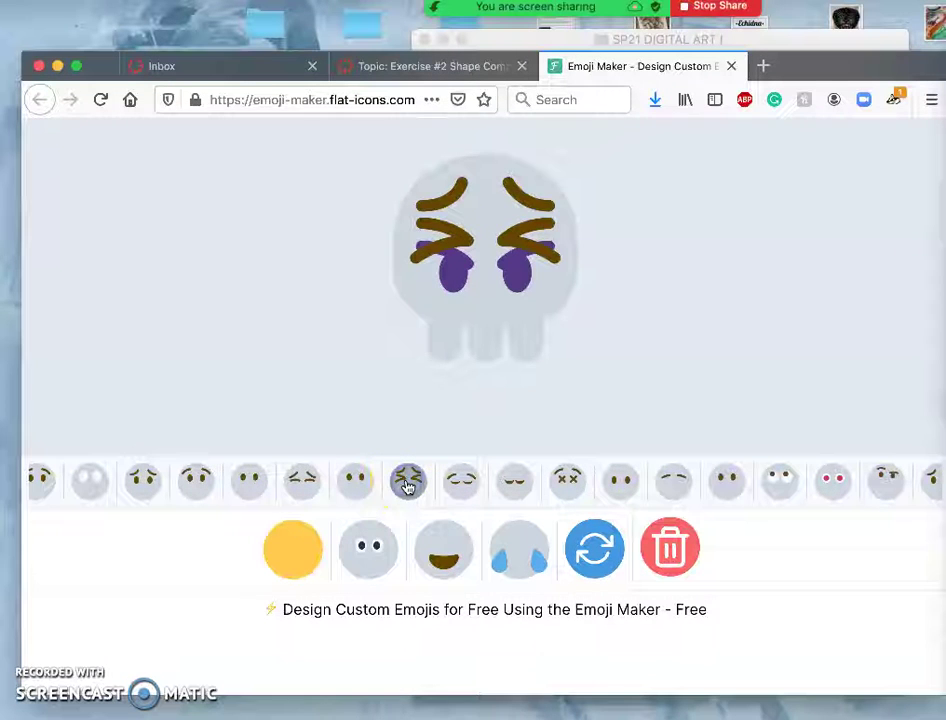
{"action": "left_click", "coordinate": [306, 483]}
{"action": "left_click", "coordinate": [300, 486]}
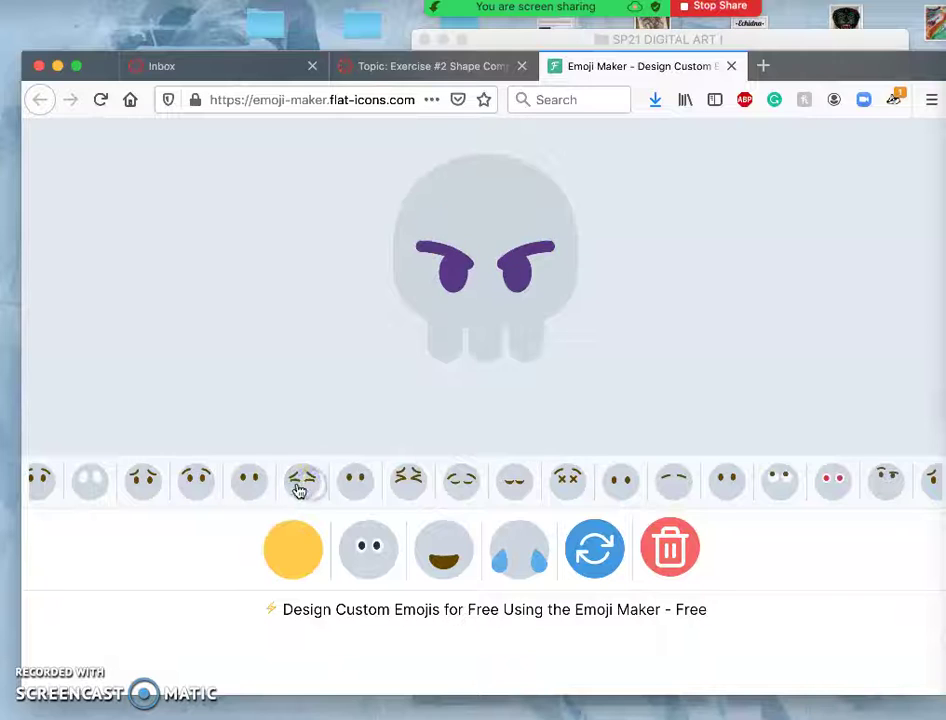
{"action": "left_click", "coordinate": [258, 482]}
{"action": "scroll", "coordinate": [262, 487], "scroll_direction": "left", "scroll_amount": 4}
{"action": "scroll", "coordinate": [264, 491], "scroll_direction": "left", "scroll_amount": 5}
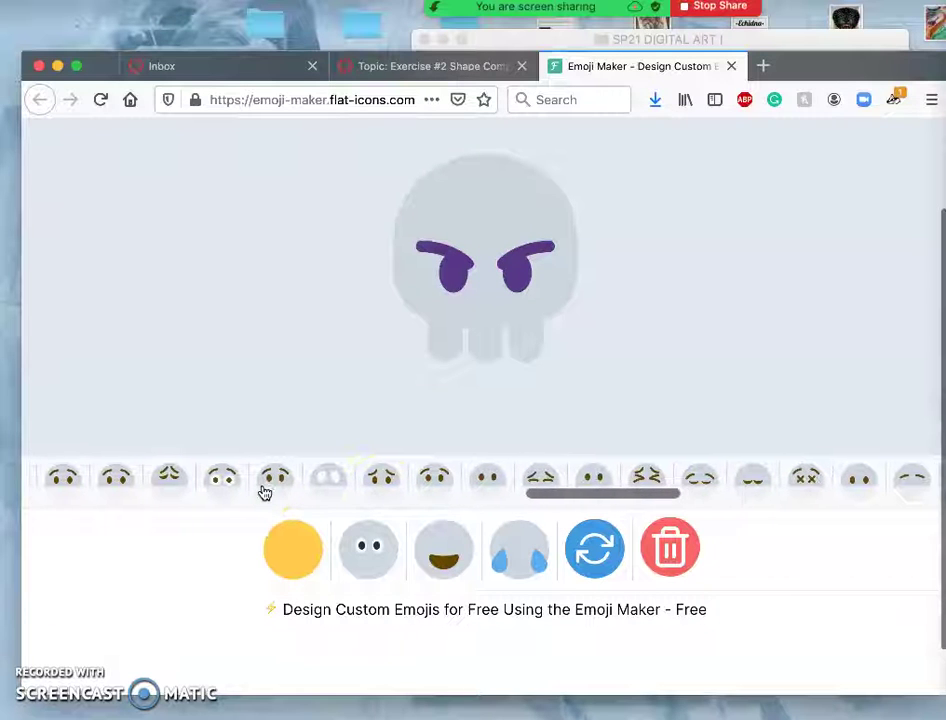
{"action": "scroll", "coordinate": [252, 481], "scroll_direction": "left", "scroll_amount": 5}
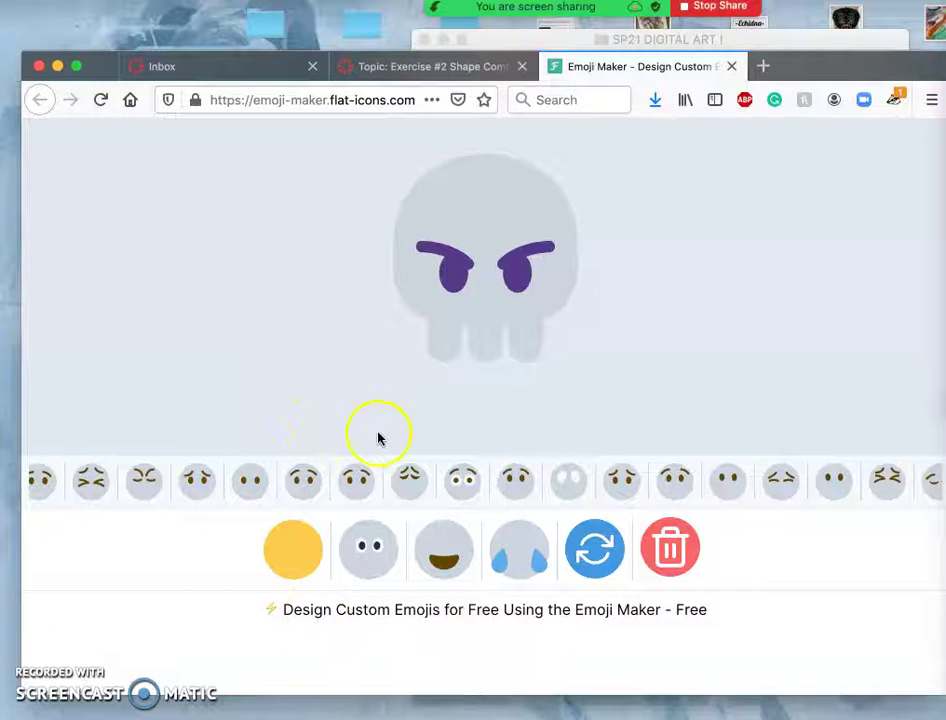
- Add worried brown eyebrows, trying crossed and X-shaped brows before returning to them
{"action": "left_click", "coordinate": [412, 480]}
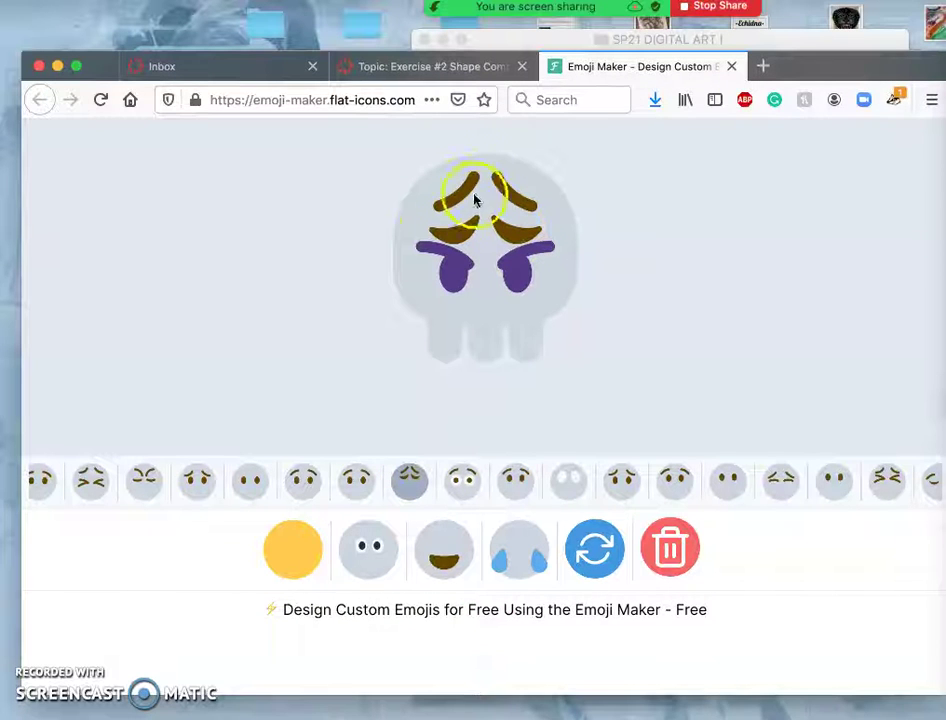
{"action": "left_click", "coordinate": [404, 492]}
{"action": "left_click", "coordinate": [412, 482]}
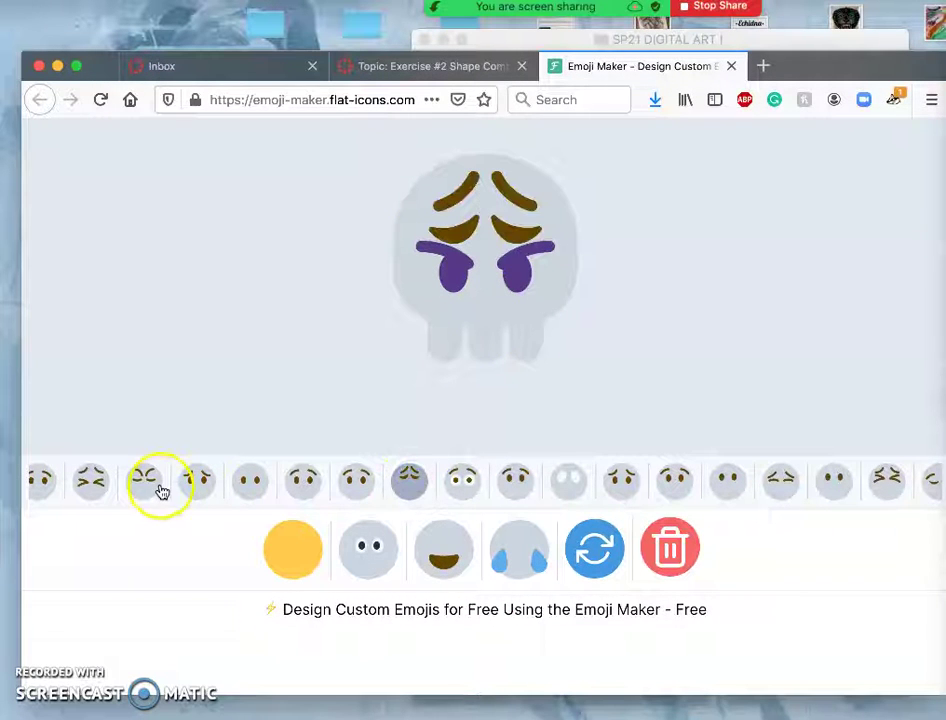
{"action": "left_click", "coordinate": [140, 481]}
{"action": "left_click", "coordinate": [139, 481]}
{"action": "left_click", "coordinate": [89, 483]}
{"action": "left_click", "coordinate": [187, 476]}
- Scroll the strip and test crossed brows again, keeping the worried brown eyebrows
{"action": "scroll", "coordinate": [209, 490], "scroll_direction": "left", "scroll_amount": 5}
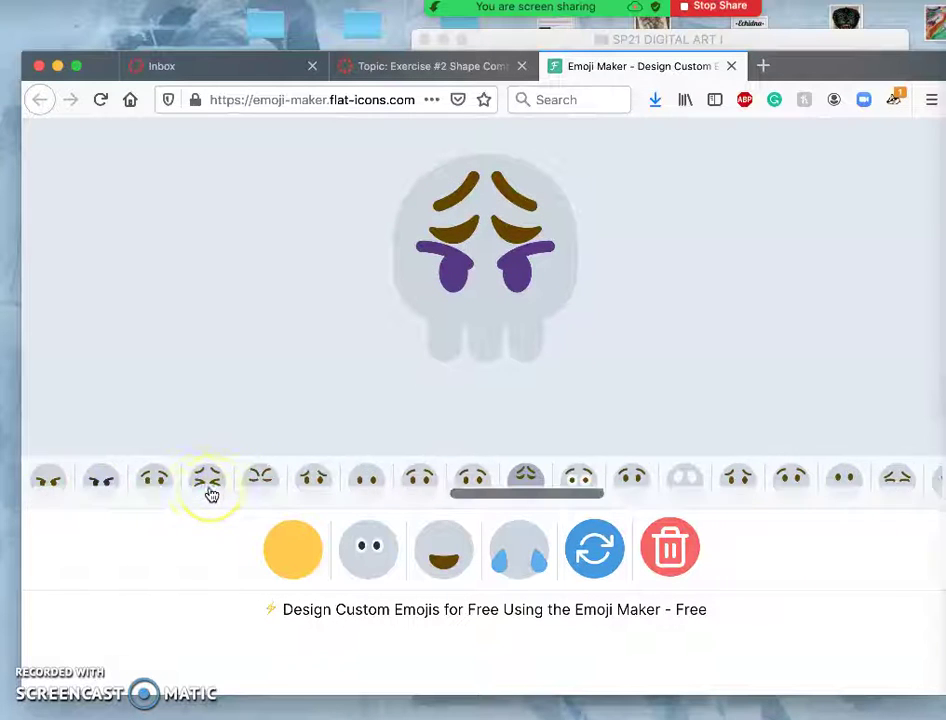
{"action": "scroll", "coordinate": [210, 492], "scroll_direction": "left", "scroll_amount": 3}
{"action": "left_click", "coordinate": [232, 476]}
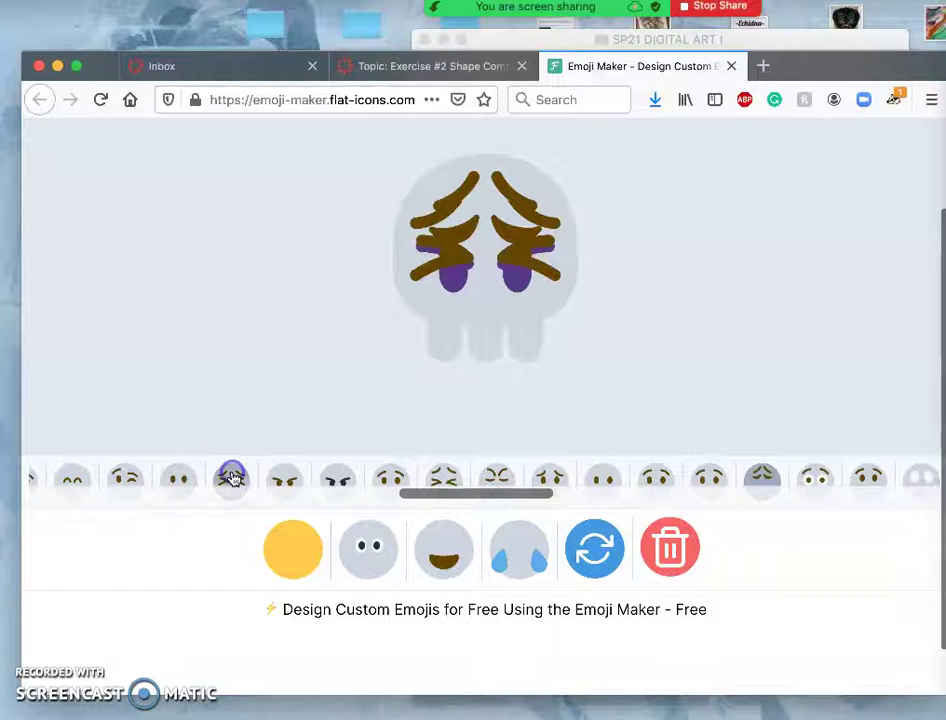
{"action": "left_click", "coordinate": [232, 478]}
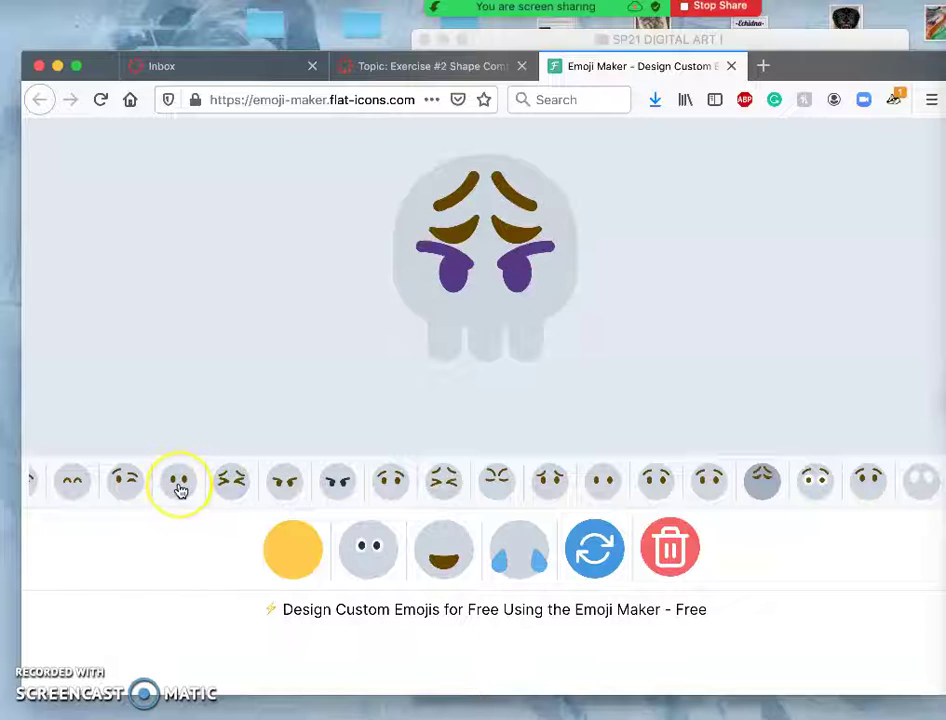
{"action": "scroll", "coordinate": [181, 491], "scroll_direction": "left", "scroll_amount": 2}
{"action": "scroll", "coordinate": [181, 491], "scroll_direction": "left", "scroll_amount": 1}
{"action": "scroll", "coordinate": [170, 489], "scroll_direction": "left", "scroll_amount": 6}
{"action": "left_click_drag", "start_coordinate": [205, 495], "coordinate": [43, 502]}
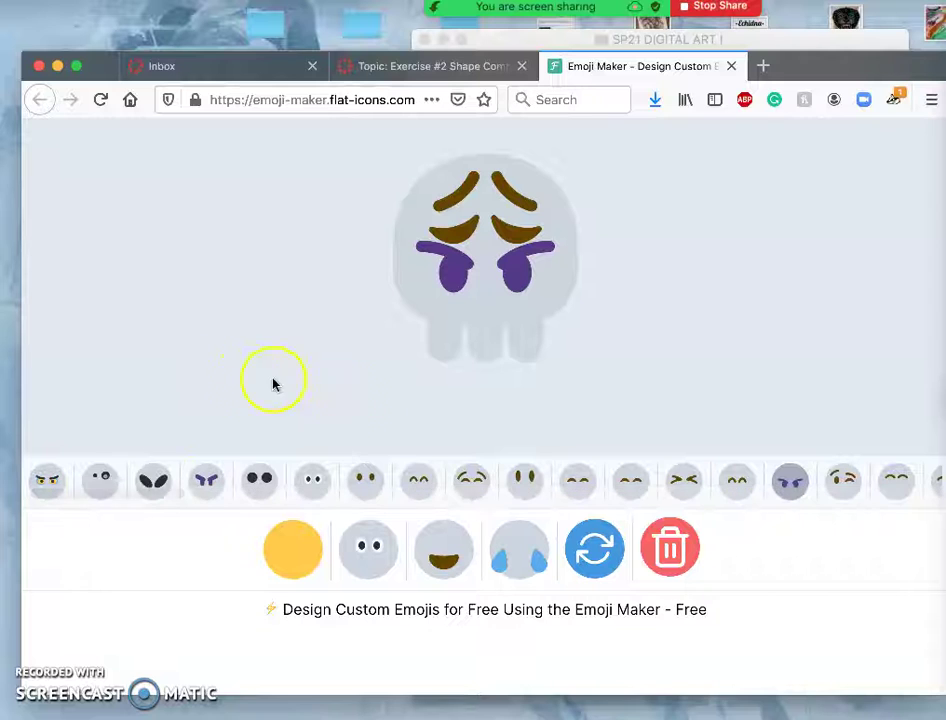
{"action": "left_click", "coordinate": [473, 484]}
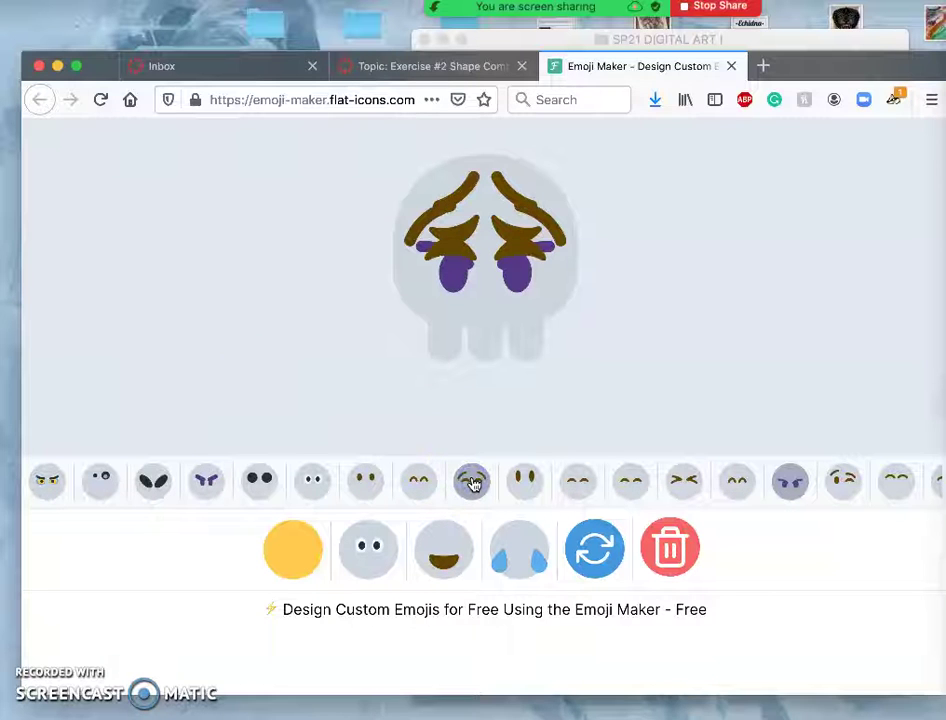
- Add the fanged vampire mouth, comparing a teeth grimace and a wide smile before keeping it
{"action": "left_click", "coordinate": [457, 558]}
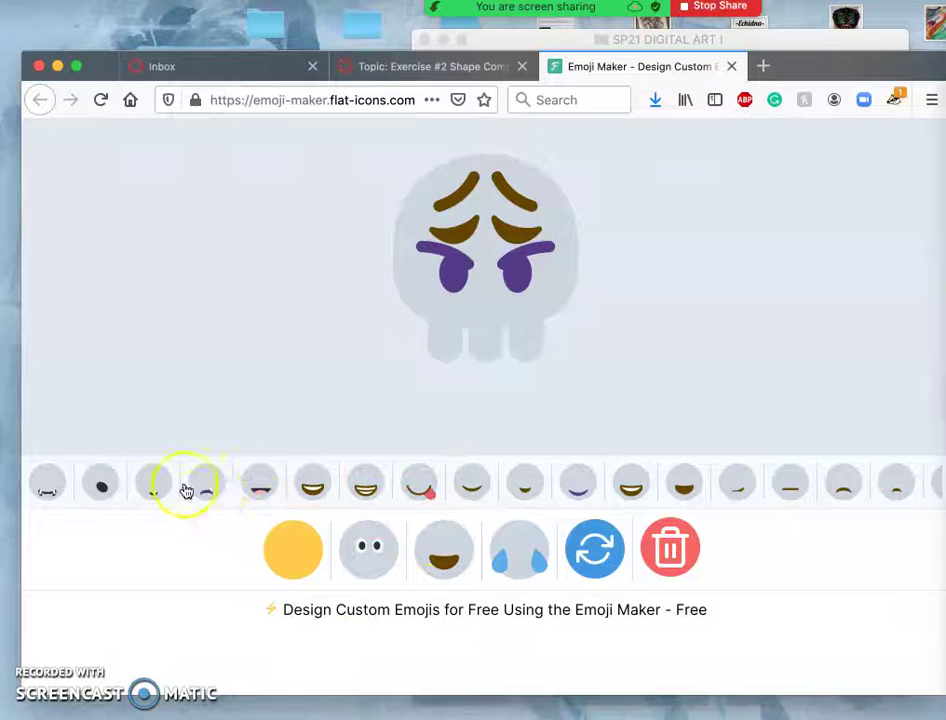
{"action": "left_click", "coordinate": [48, 486]}
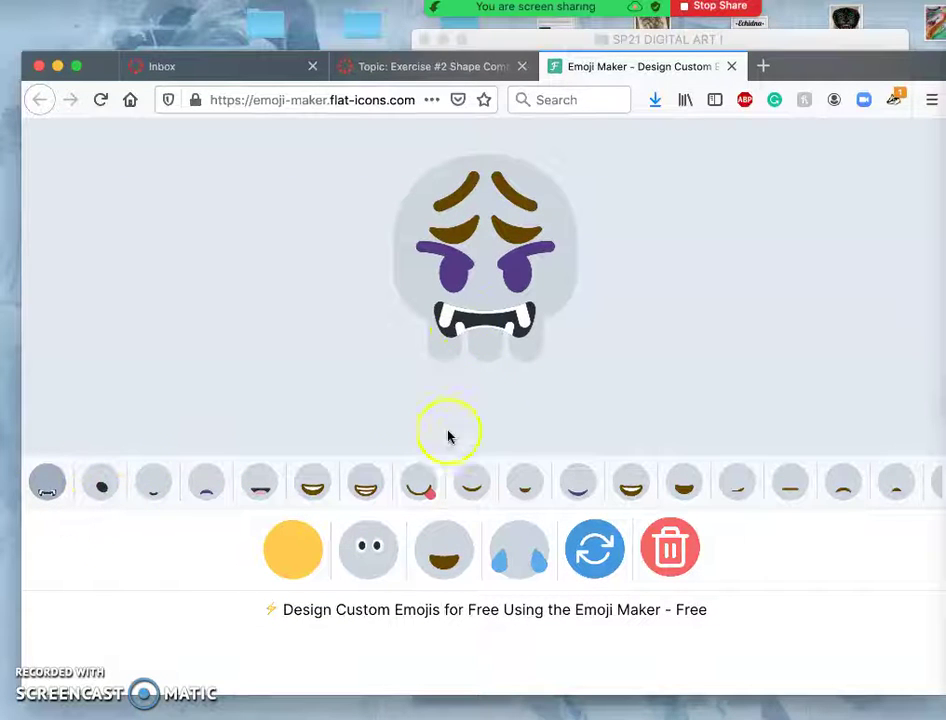
{"action": "scroll", "coordinate": [413, 485], "scroll_direction": "right", "scroll_amount": 2}
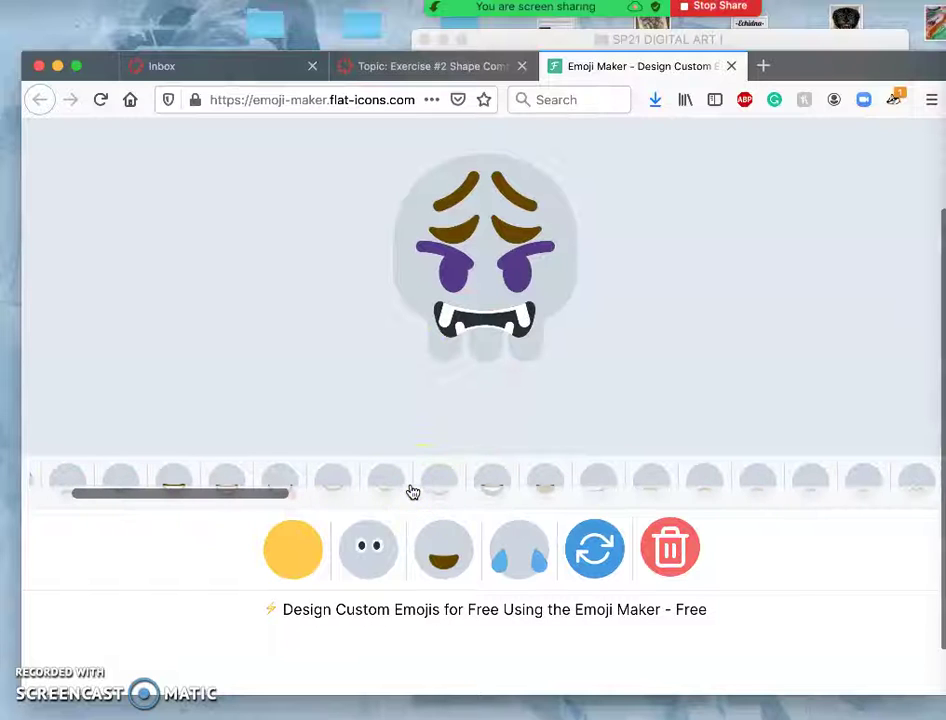
{"action": "scroll", "coordinate": [470, 483], "scroll_direction": "right", "scroll_amount": 3}
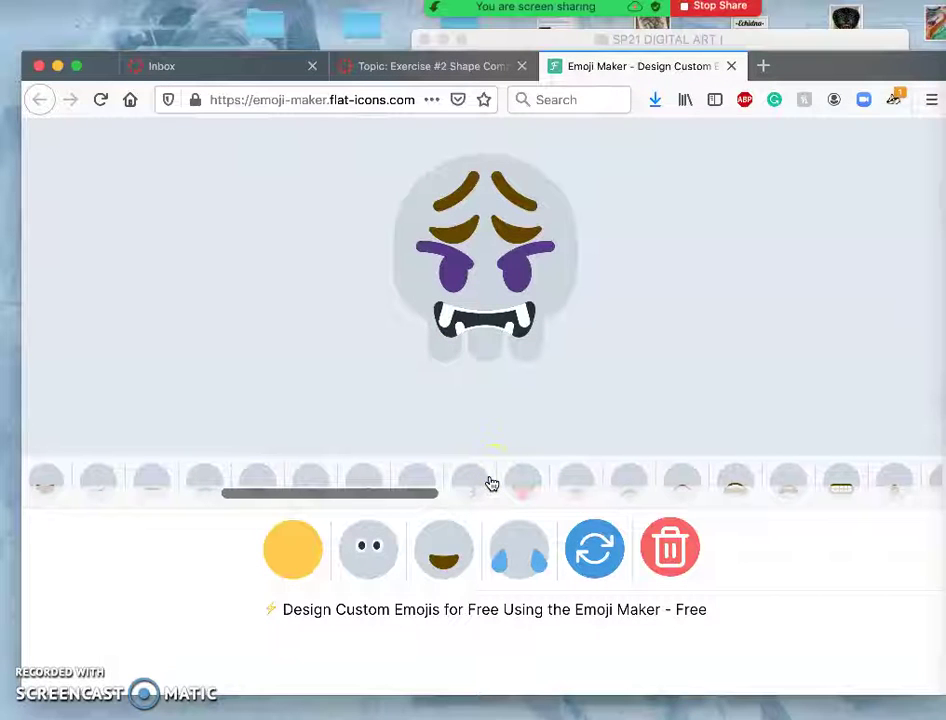
{"action": "left_click", "coordinate": [840, 483]}
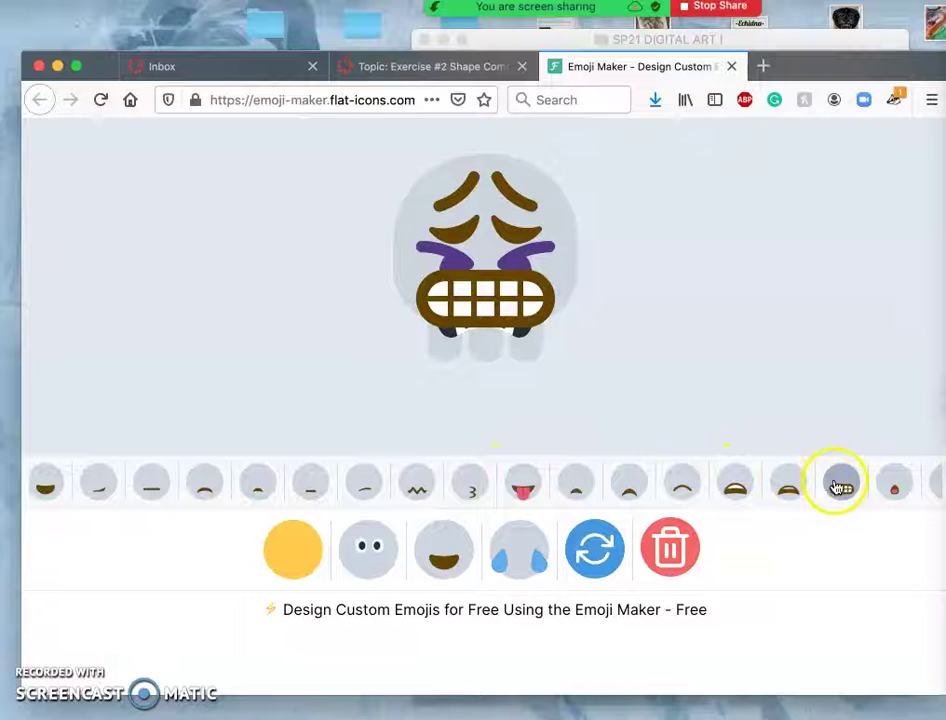
{"action": "left_click", "coordinate": [840, 483]}
{"action": "scroll", "coordinate": [785, 496], "scroll_direction": "right", "scroll_amount": 1}
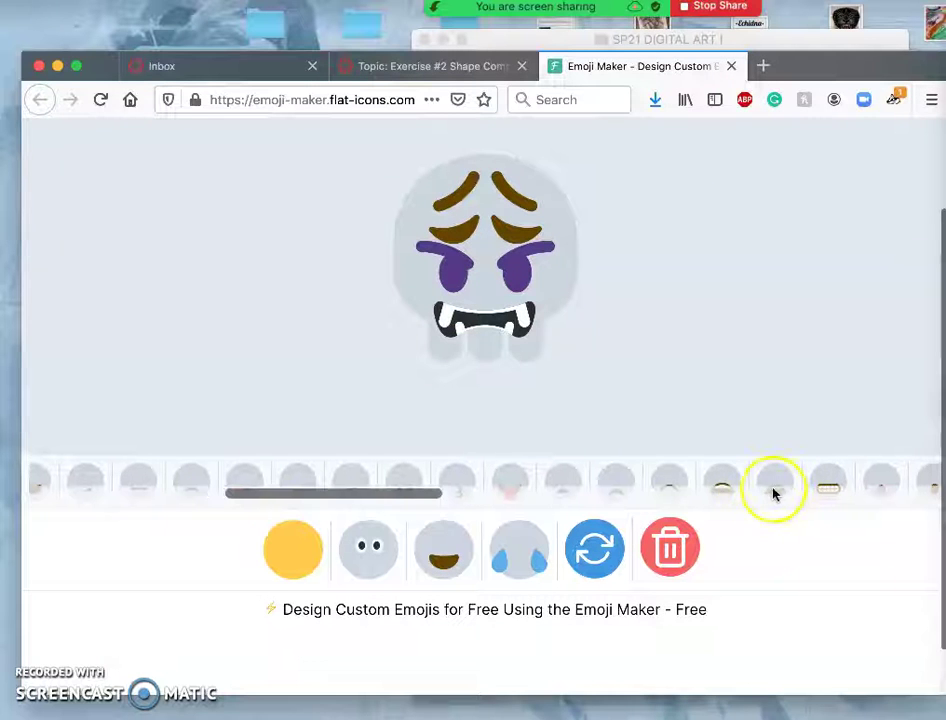
{"action": "scroll", "coordinate": [772, 492], "scroll_direction": "right", "scroll_amount": 5}
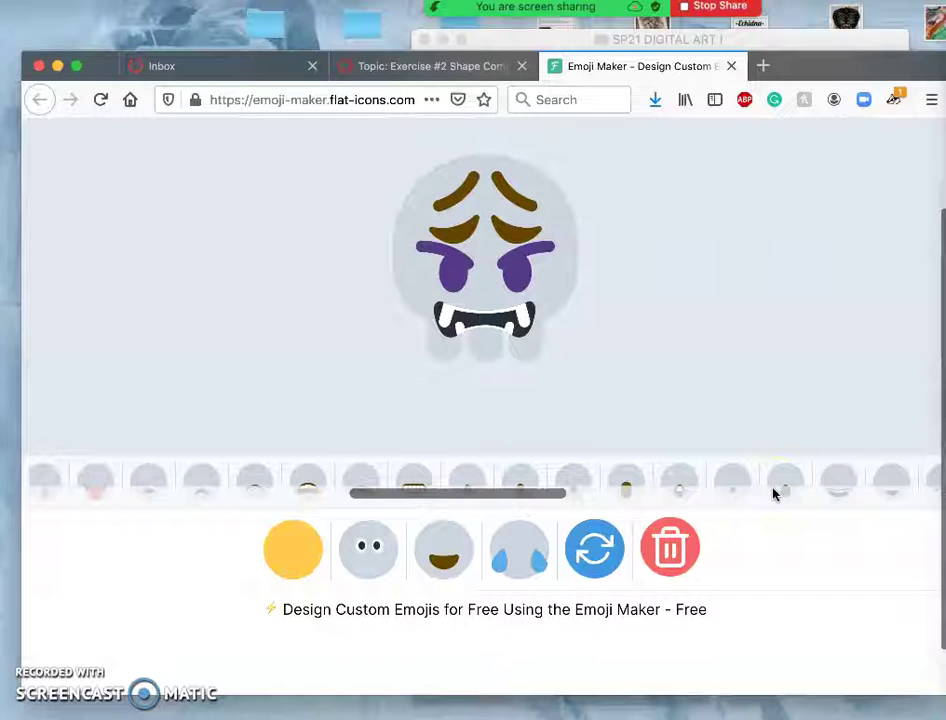
{"action": "left_click", "coordinate": [841, 483]}
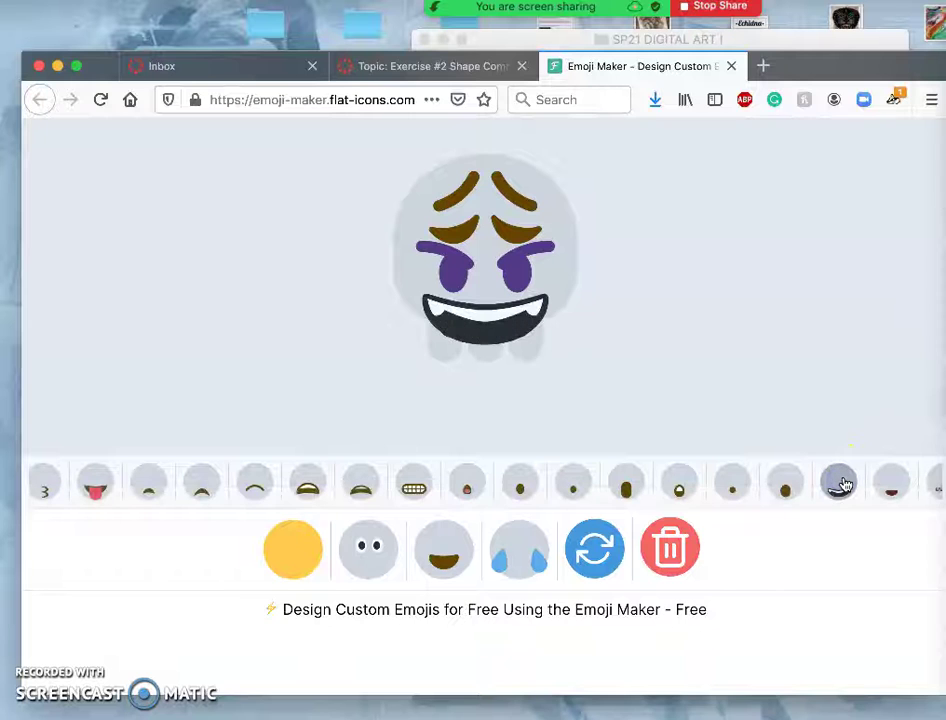
{"action": "left_click", "coordinate": [842, 483]}
- Preview a tongue mouth, then add a brown lip above the fangs and a red mouth inside
{"action": "scroll", "coordinate": [825, 490], "scroll_direction": "right", "scroll_amount": 5}
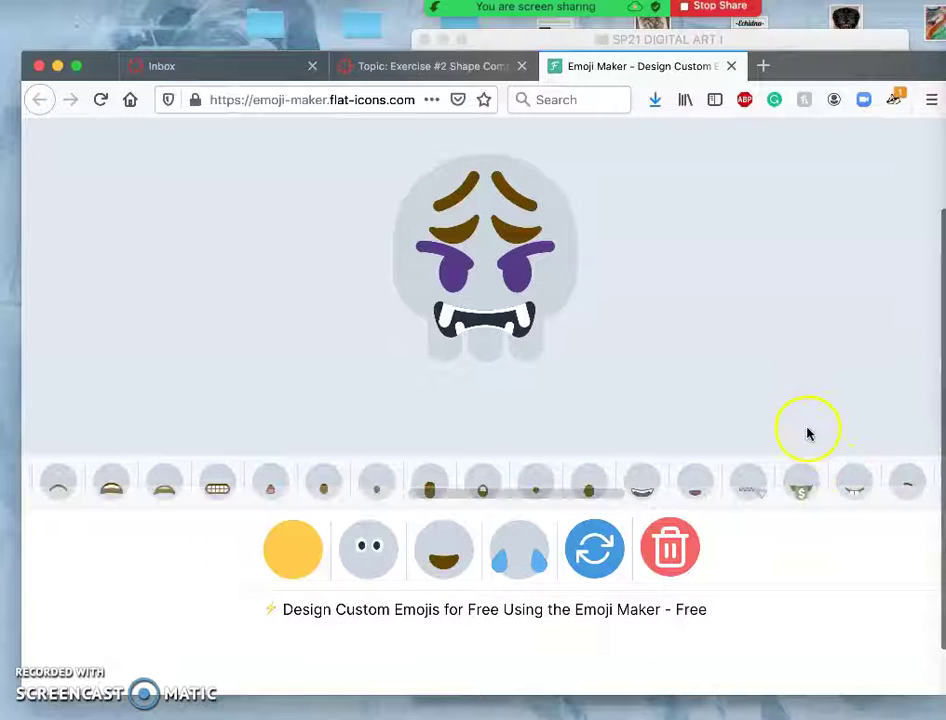
{"action": "scroll", "coordinate": [828, 474], "scroll_direction": "right", "scroll_amount": 10}
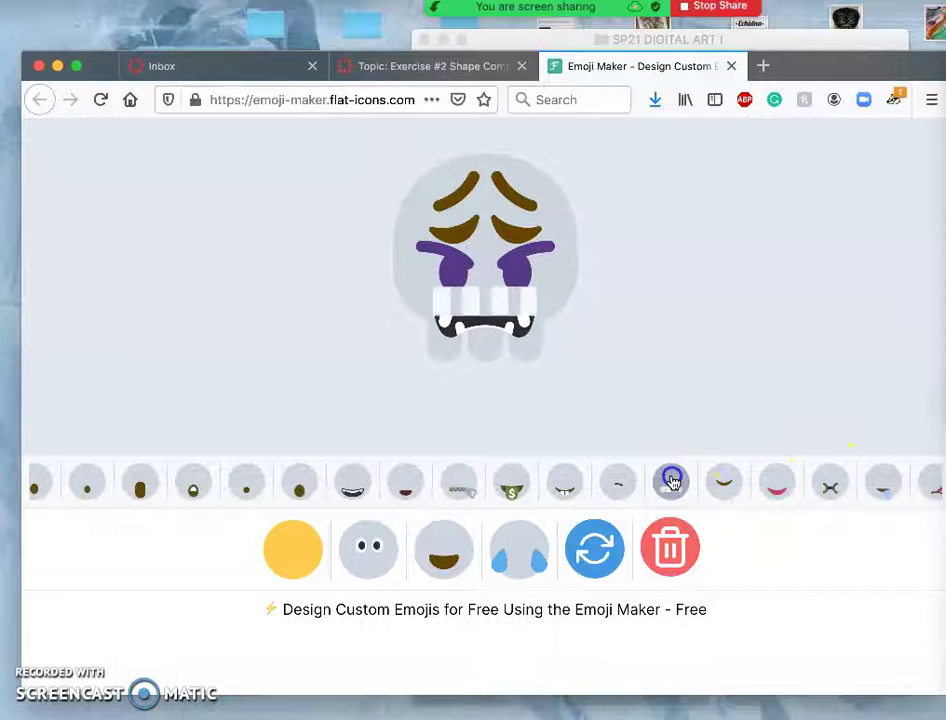
{"action": "scroll", "coordinate": [773, 477], "scroll_direction": "right", "scroll_amount": 3}
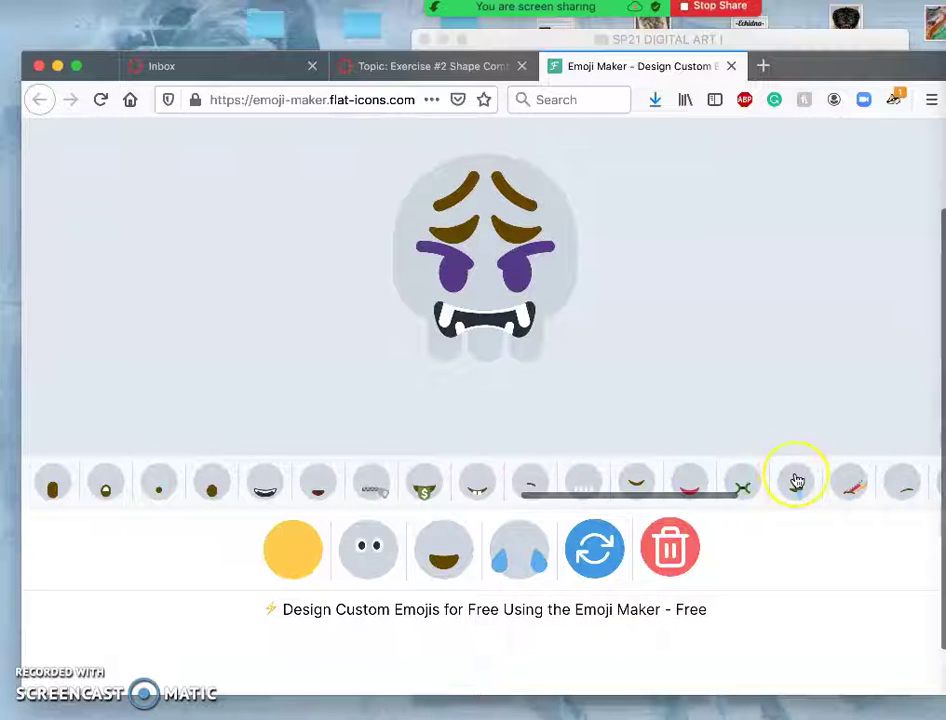
{"action": "scroll", "coordinate": [797, 482], "scroll_direction": "right", "scroll_amount": 10}
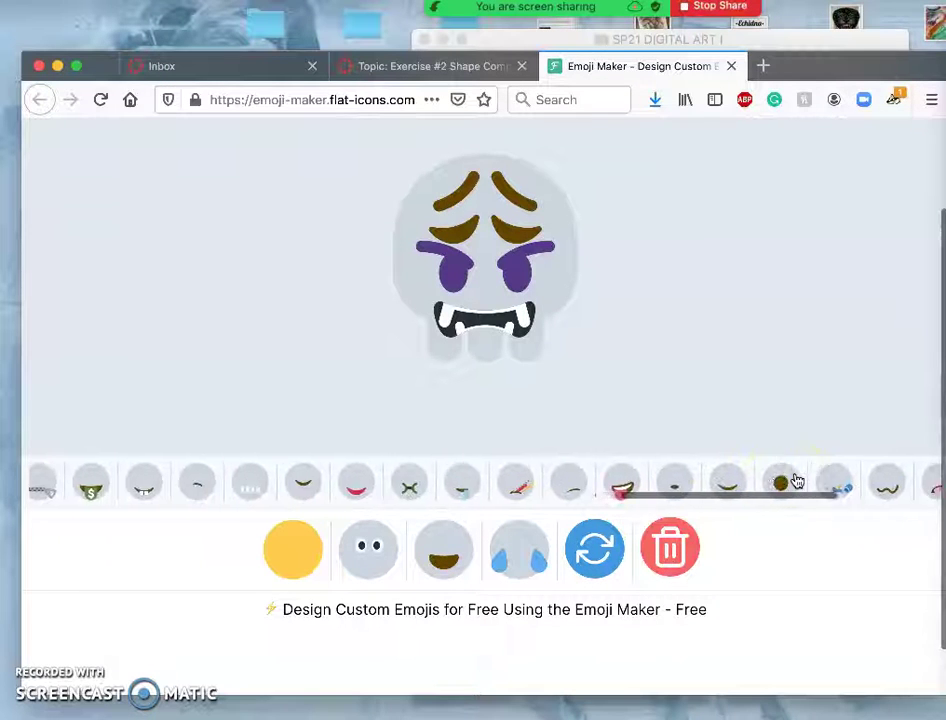
{"action": "scroll", "coordinate": [797, 482], "scroll_direction": "right", "scroll_amount": 5}
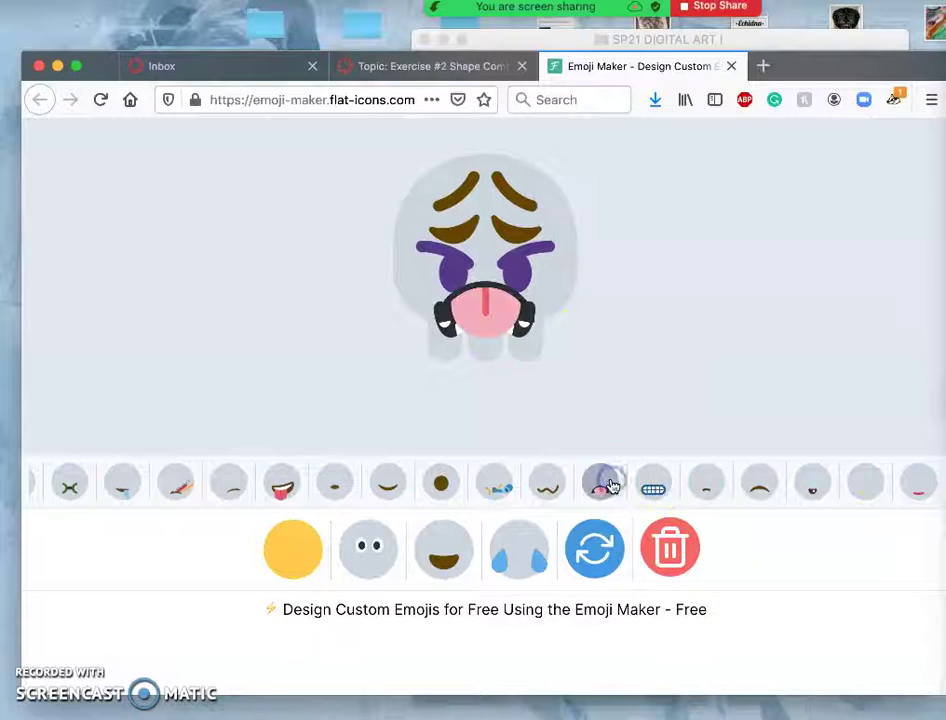
{"action": "left_click", "coordinate": [610, 484]}
{"action": "scroll", "coordinate": [682, 473], "scroll_direction": "right", "scroll_amount": 1}
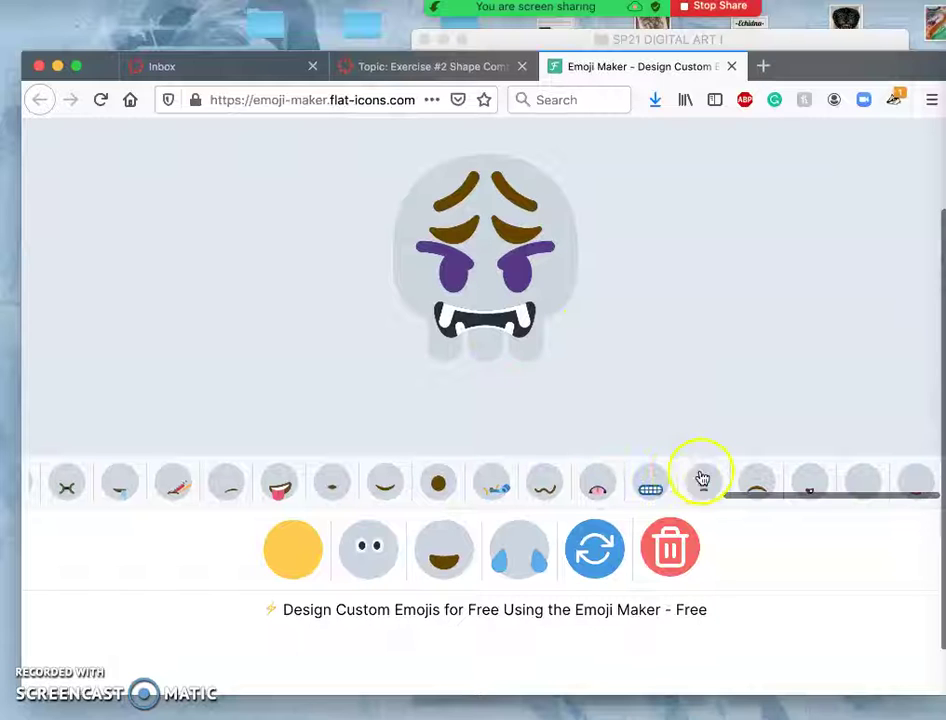
{"action": "left_click", "coordinate": [701, 482]}
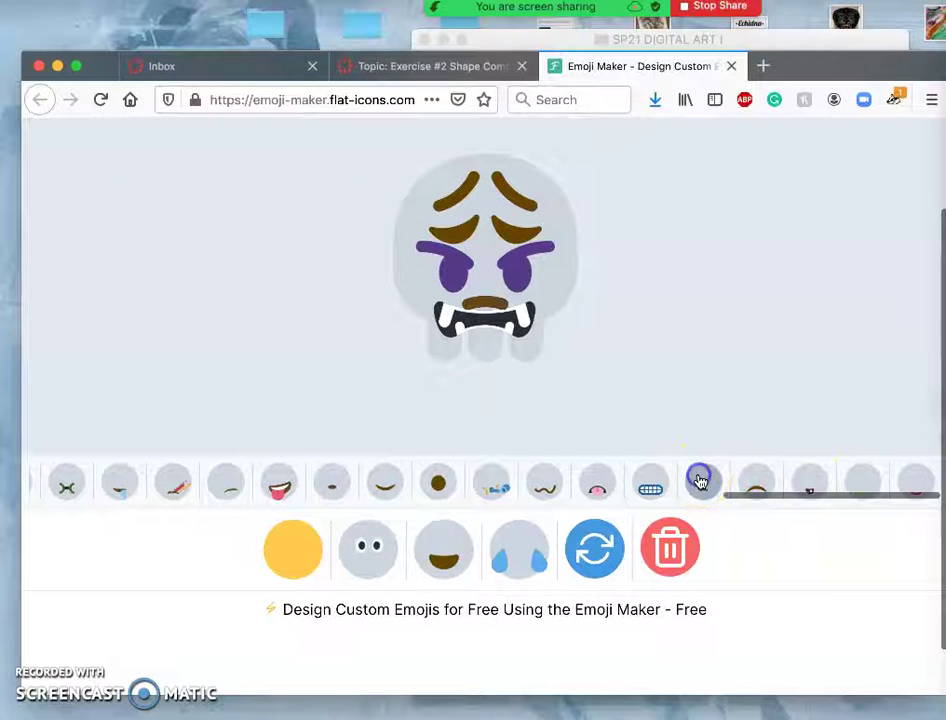
{"action": "mouse_move", "coordinate": [701, 482]}
{"action": "left_mouse_down"}
{"action": "mouse_move", "coordinate": [904, 485]}
{"action": "mouse_move", "coordinate": [703, 486]}
{"action": "left_mouse_up"}
{"action": "left_click", "coordinate": [912, 484]}
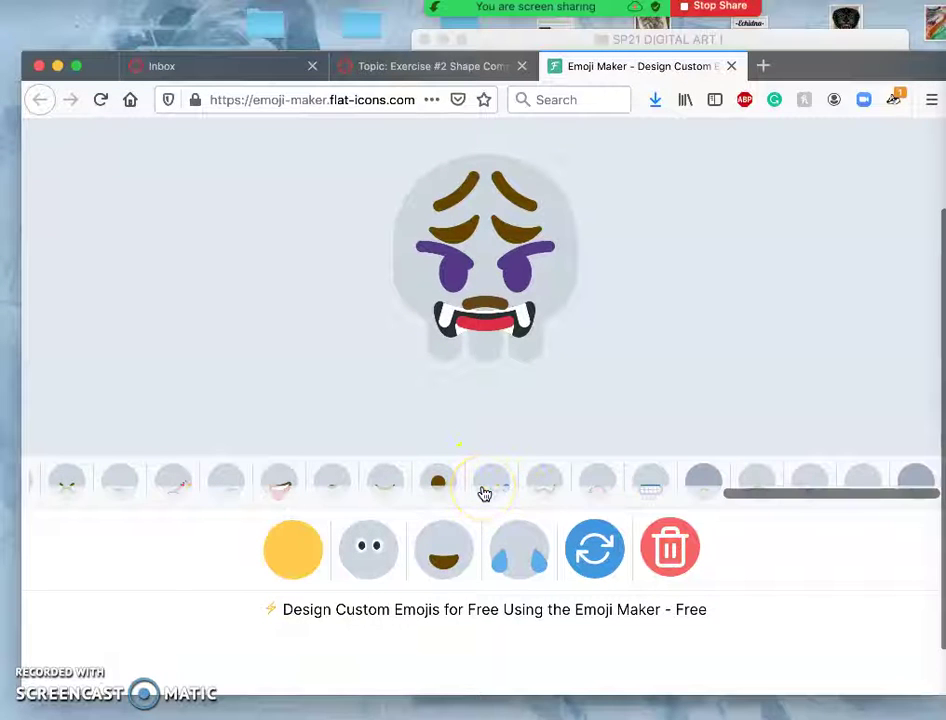
{"action": "scroll", "coordinate": [410, 473], "scroll_direction": "left", "scroll_amount": 4}
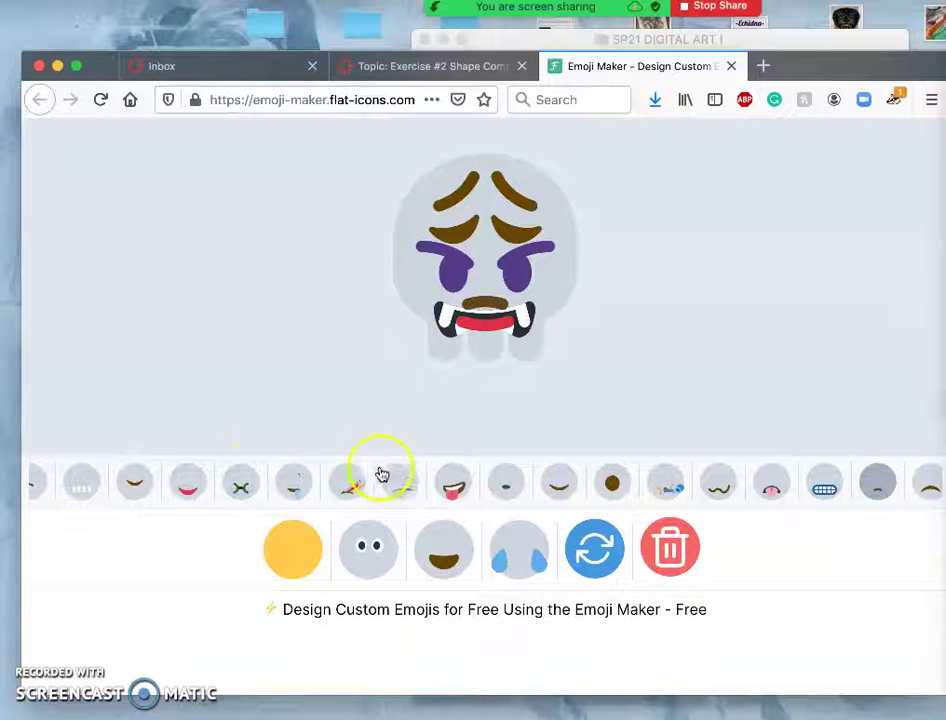
{"action": "left_click_drag", "start_coordinate": [477, 352], "coordinate": [518, 317]}
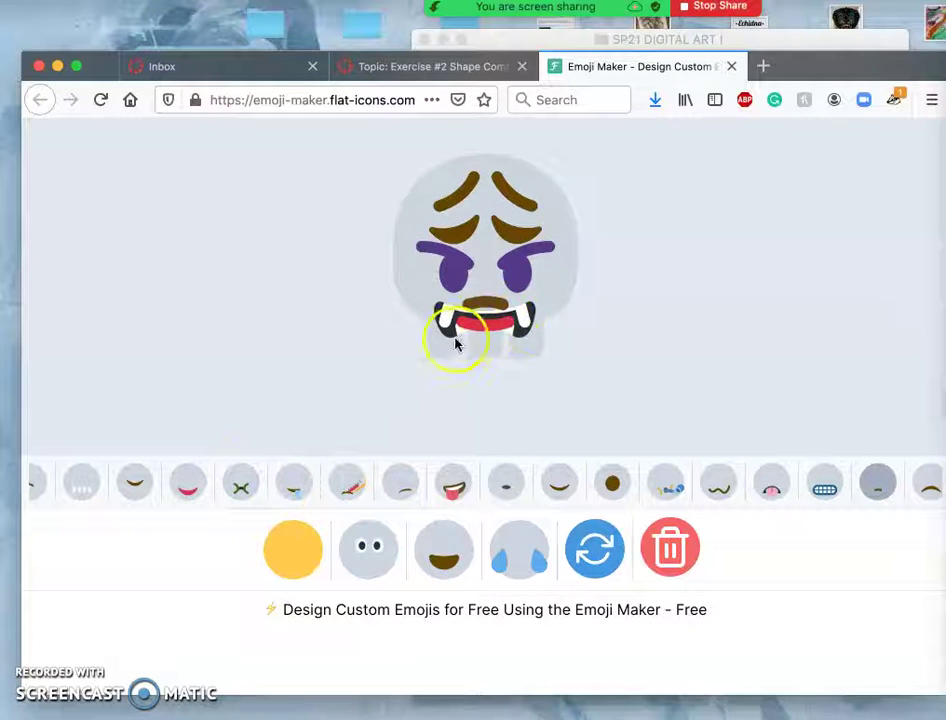
{"action": "scroll", "coordinate": [572, 479], "scroll_direction": "right", "scroll_amount": 4}
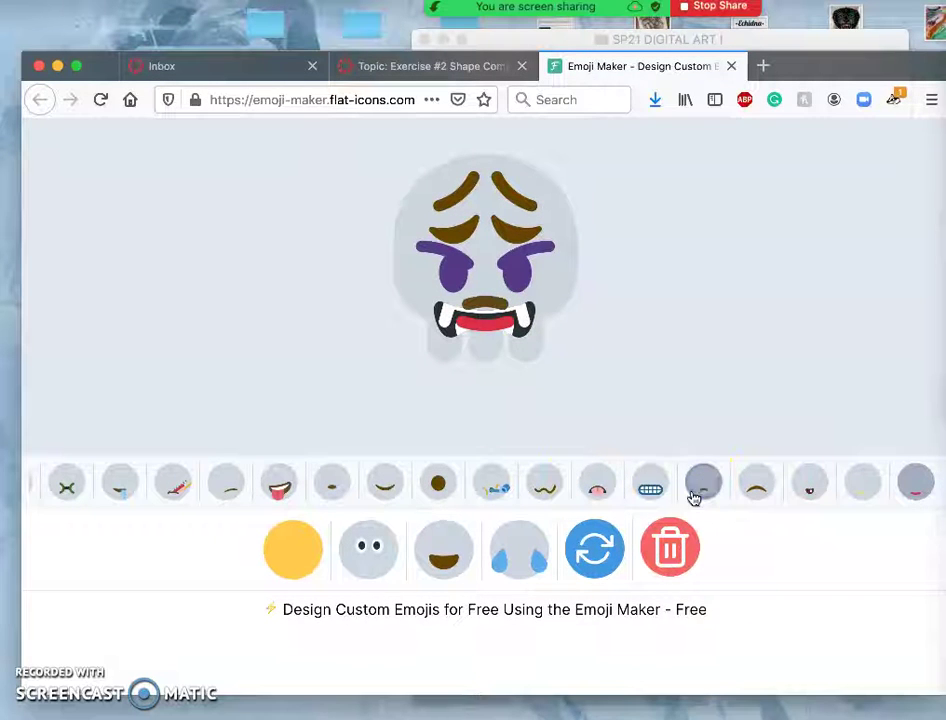
{"action": "left_click", "coordinate": [476, 307]}
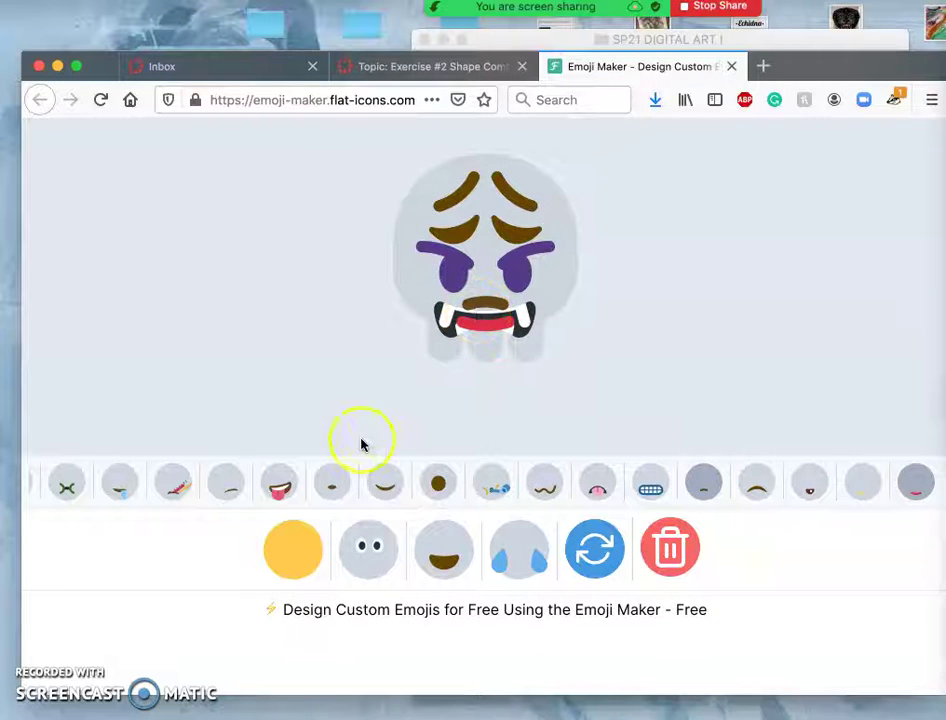
{"action": "scroll", "coordinate": [306, 485], "scroll_direction": "left", "scroll_amount": 5}
{"action": "scroll", "coordinate": [306, 485], "scroll_direction": "left", "scroll_amount": 3}
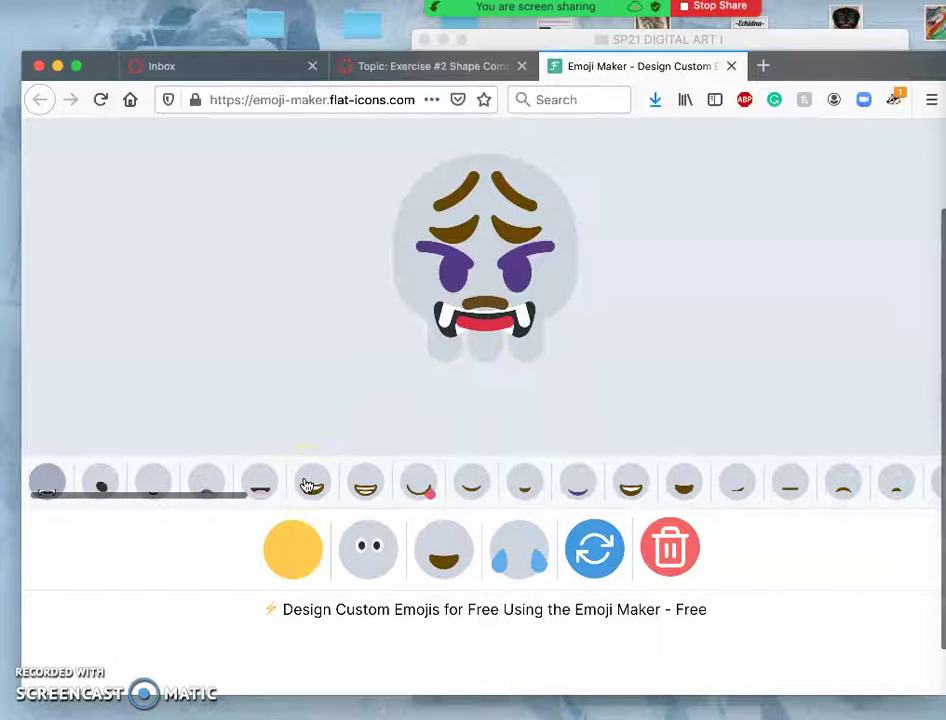
{"action": "left_click", "coordinate": [50, 480]}
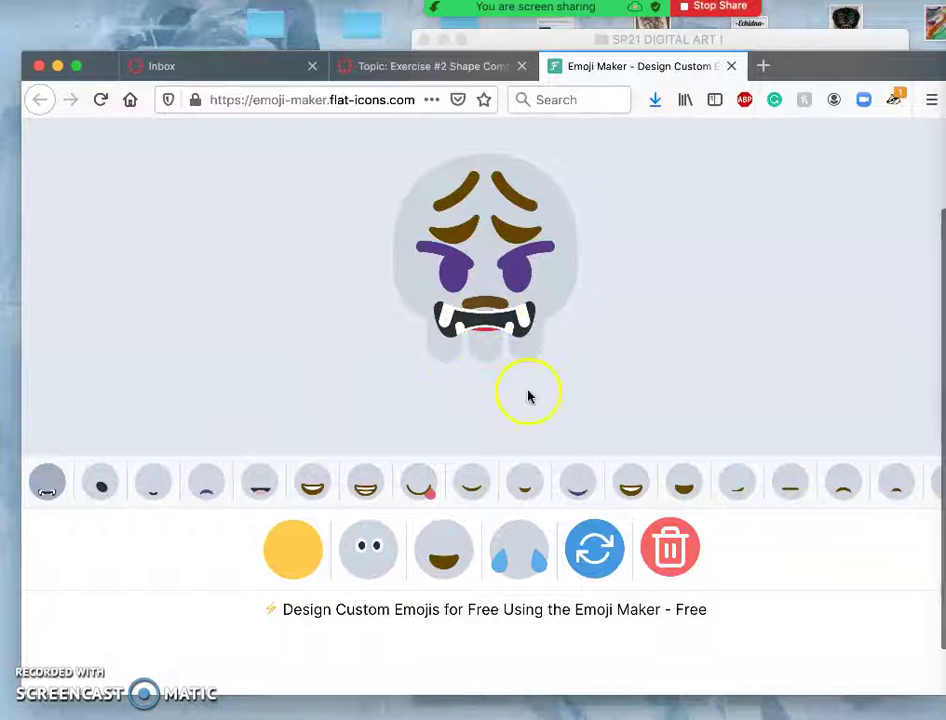
{"action": "scroll", "coordinate": [550, 475], "scroll_direction": "right", "scroll_amount": 10}
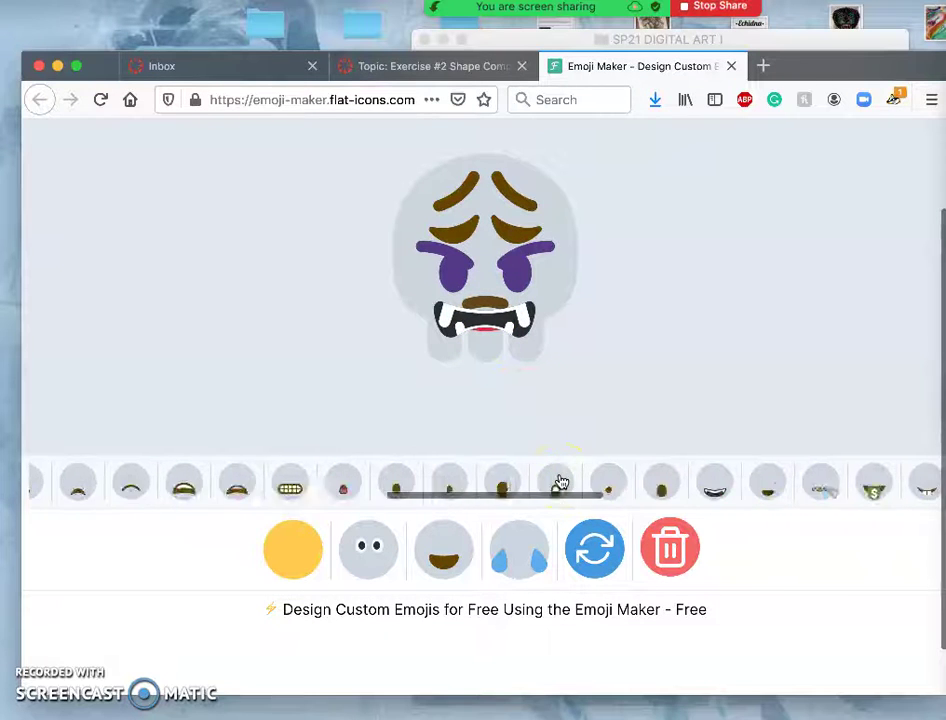
{"action": "scroll", "coordinate": [562, 483], "scroll_direction": "right", "scroll_amount": 10}
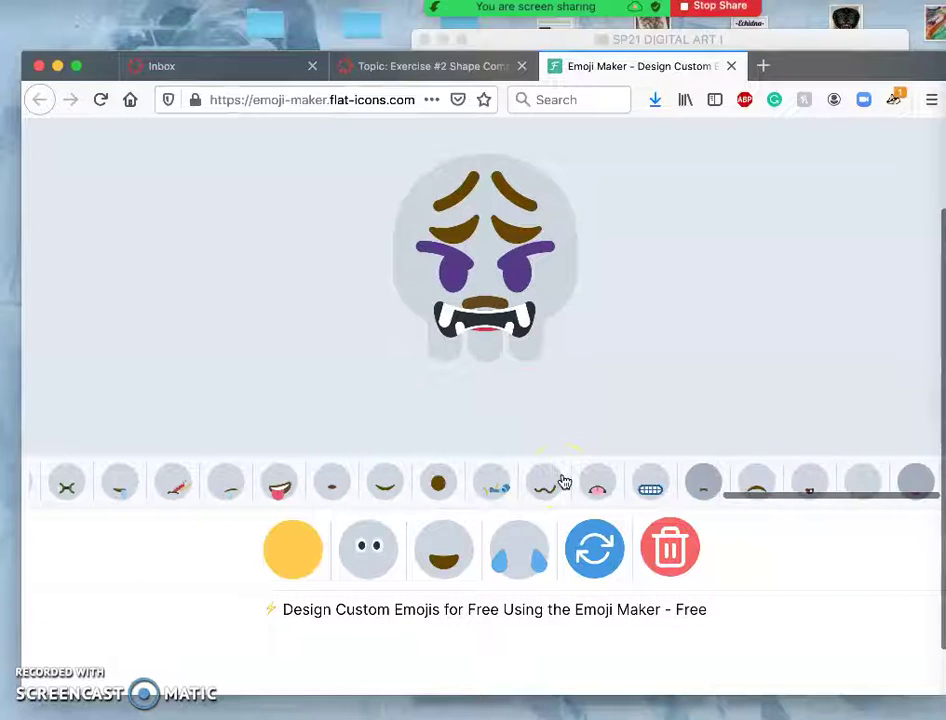
{"action": "left_click", "coordinate": [913, 480]}
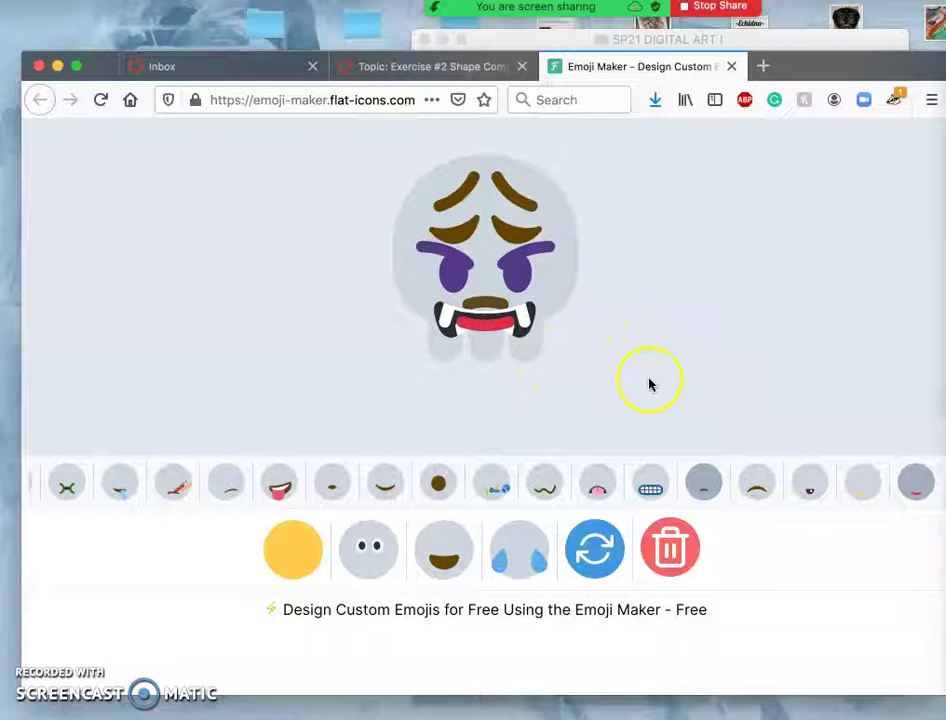
{"action": "left_click", "coordinate": [334, 498]}
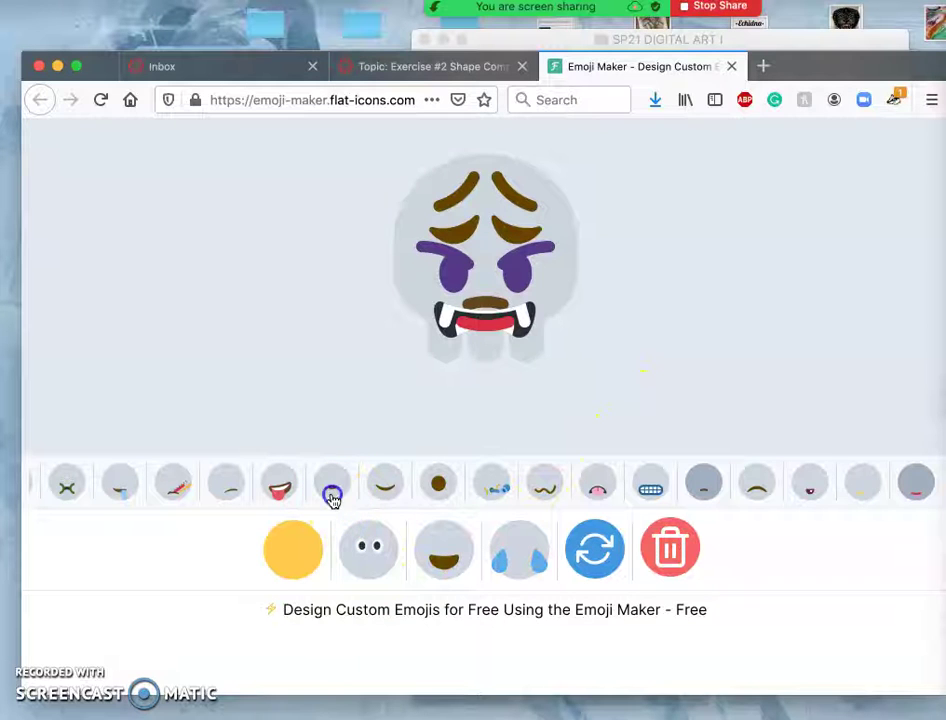
{"action": "scroll", "coordinate": [318, 443], "scroll_direction": "down", "scroll_amount": 1}
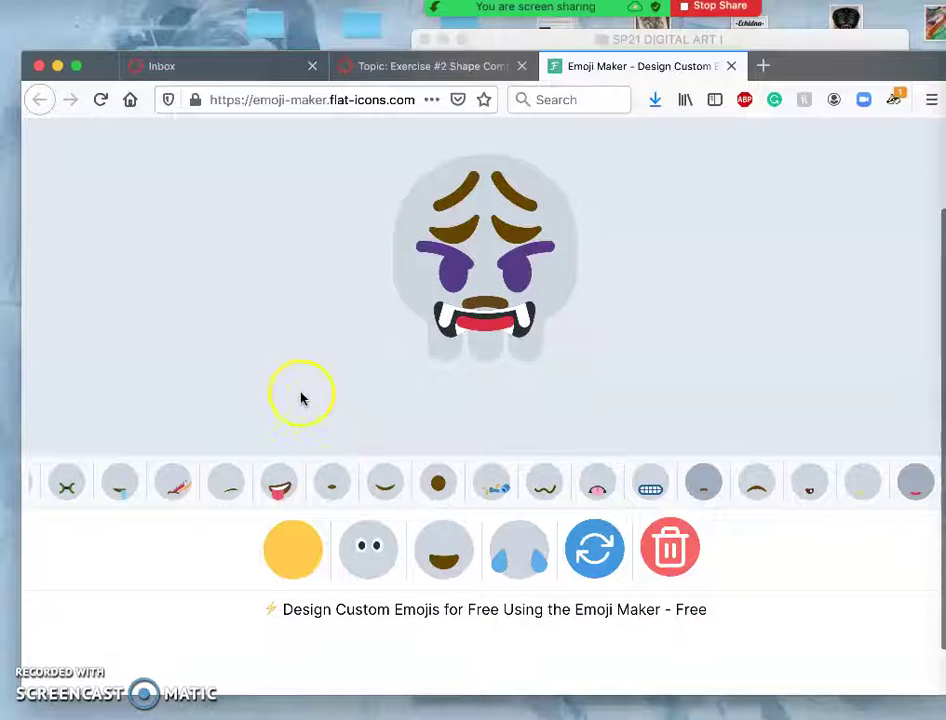
{"action": "left_click", "coordinate": [333, 483]}
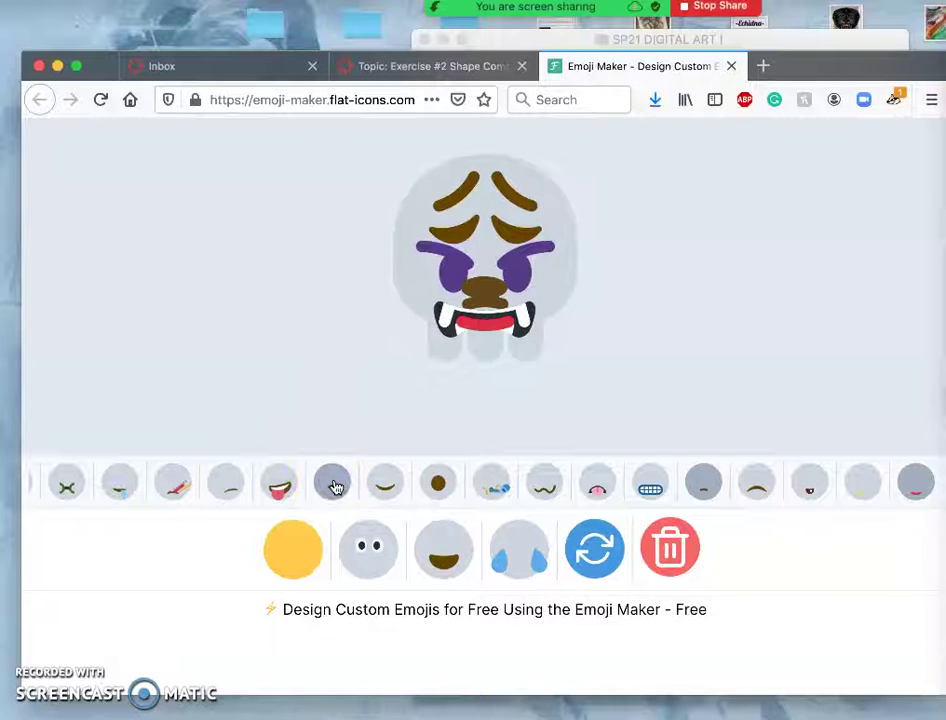
{"action": "left_click", "coordinate": [336, 486]}
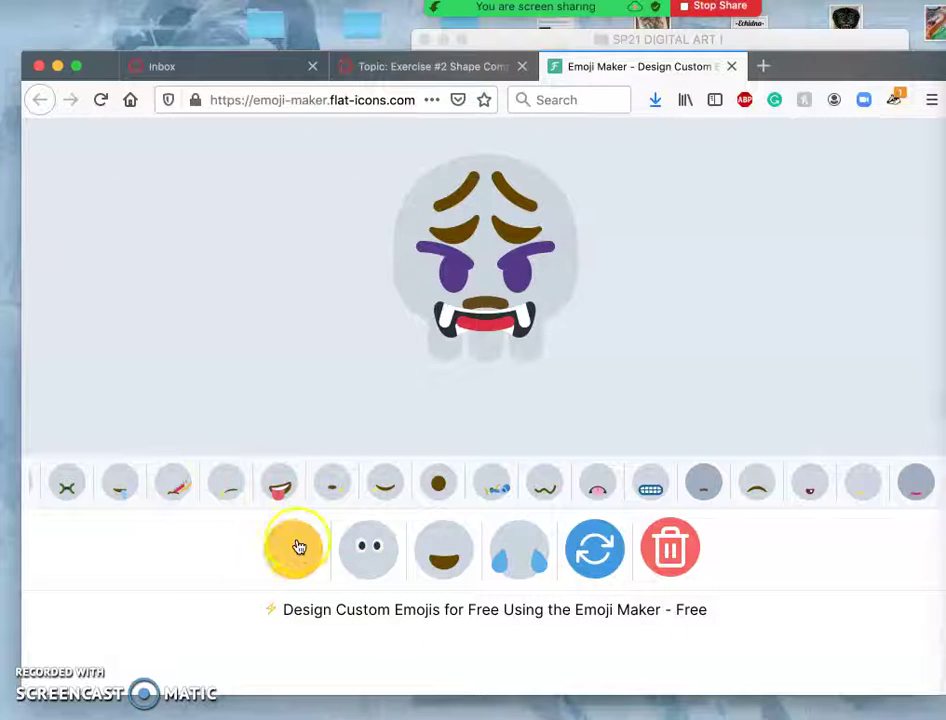
{"action": "left_click", "coordinate": [173, 486]}
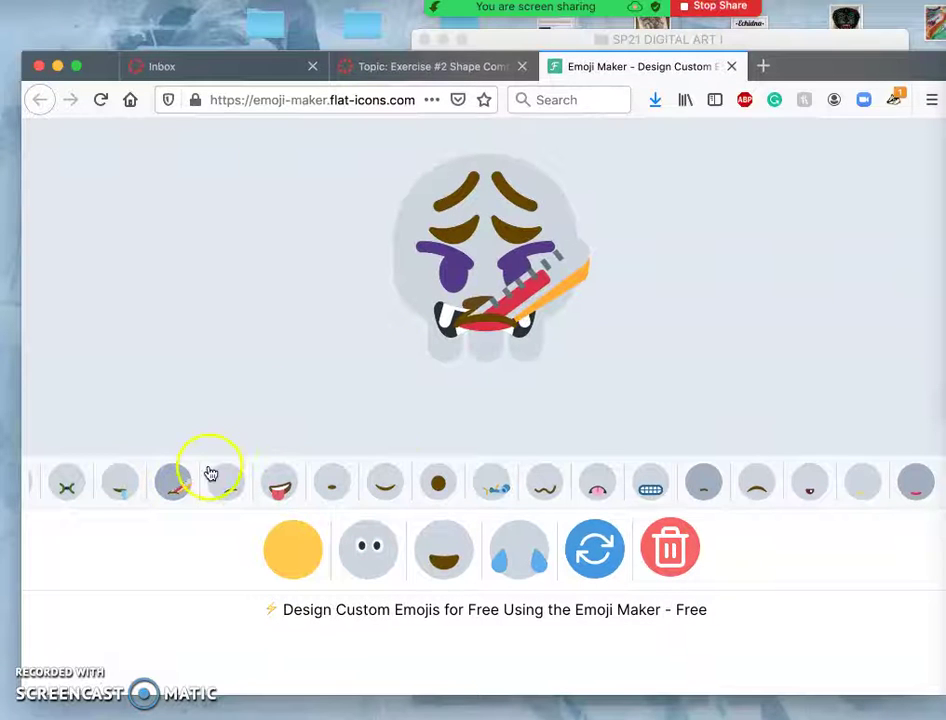
{"action": "left_click", "coordinate": [176, 487]}
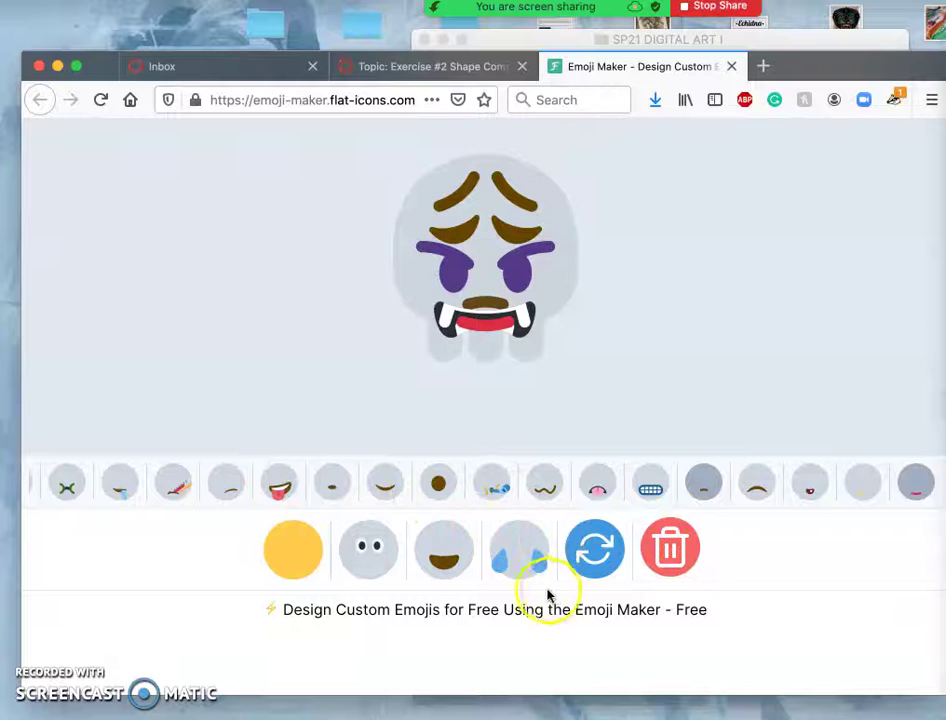
- Scroll the accessories row to its start, add the dark skull-like nose, and try tear drops
{"action": "left_click", "coordinate": [519, 548]}
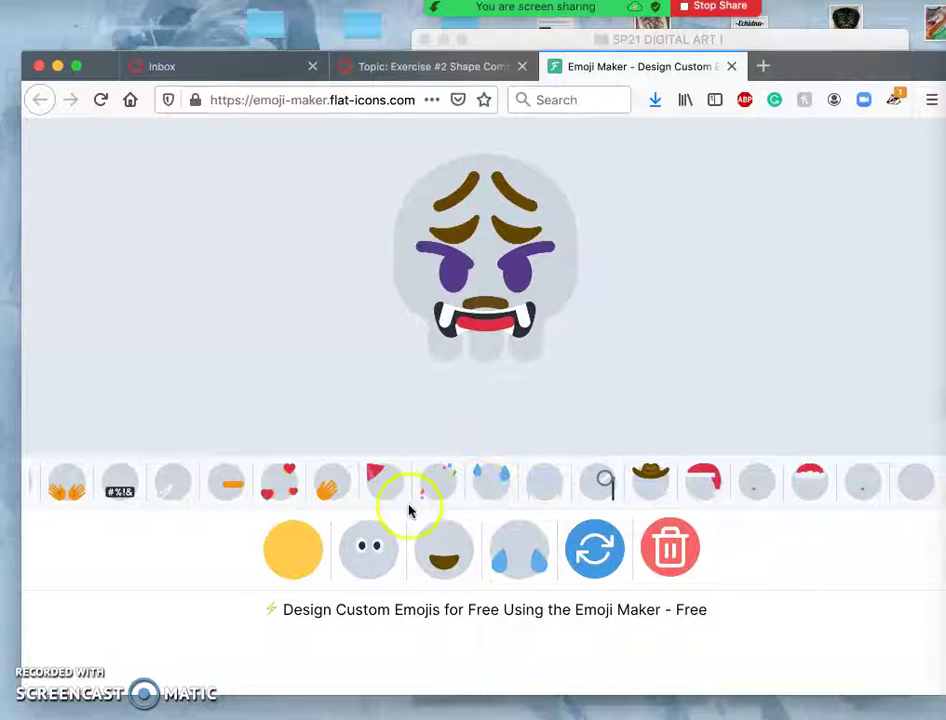
{"action": "scroll", "coordinate": [310, 486], "scroll_direction": "left", "scroll_amount": 5}
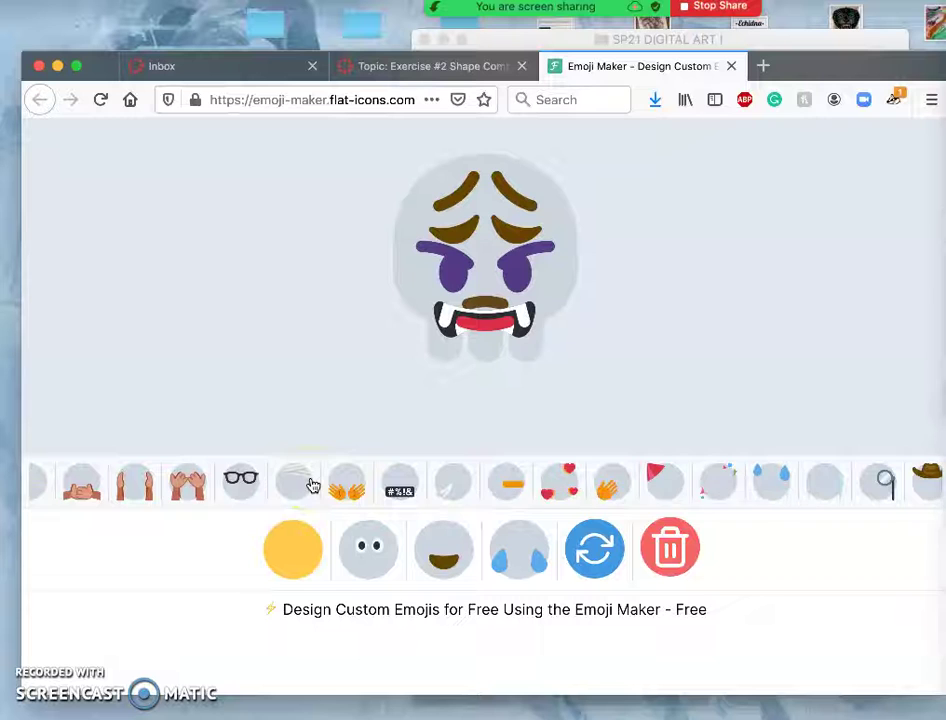
{"action": "scroll", "coordinate": [312, 485], "scroll_direction": "left", "scroll_amount": 10}
{"action": "scroll", "coordinate": [312, 486], "scroll_direction": "left", "scroll_amount": 5}
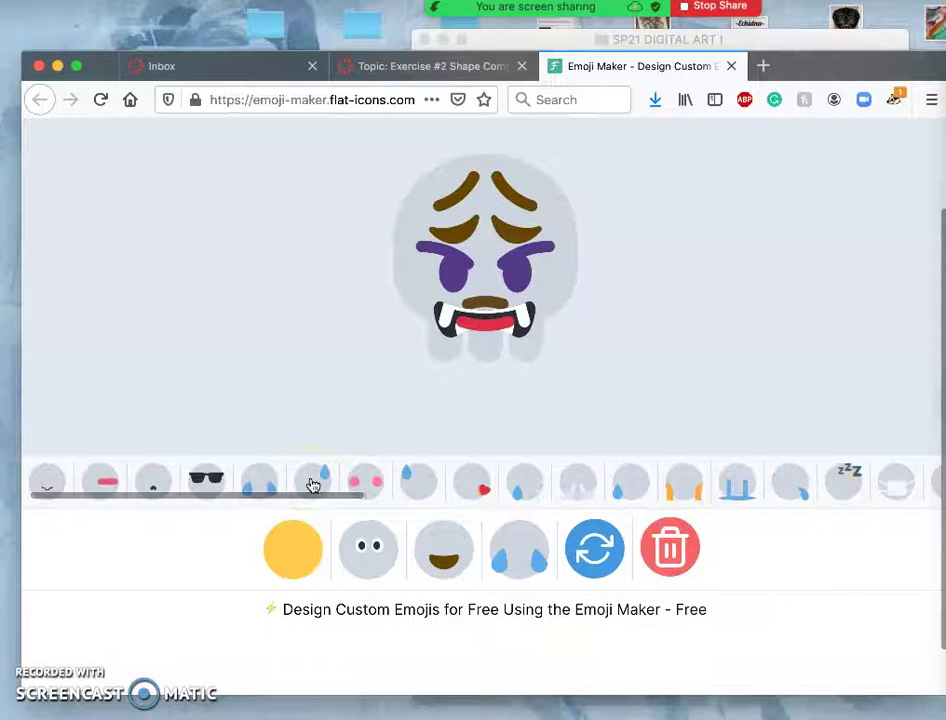
{"action": "left_click_drag", "start_coordinate": [310, 486], "coordinate": [45, 484]}
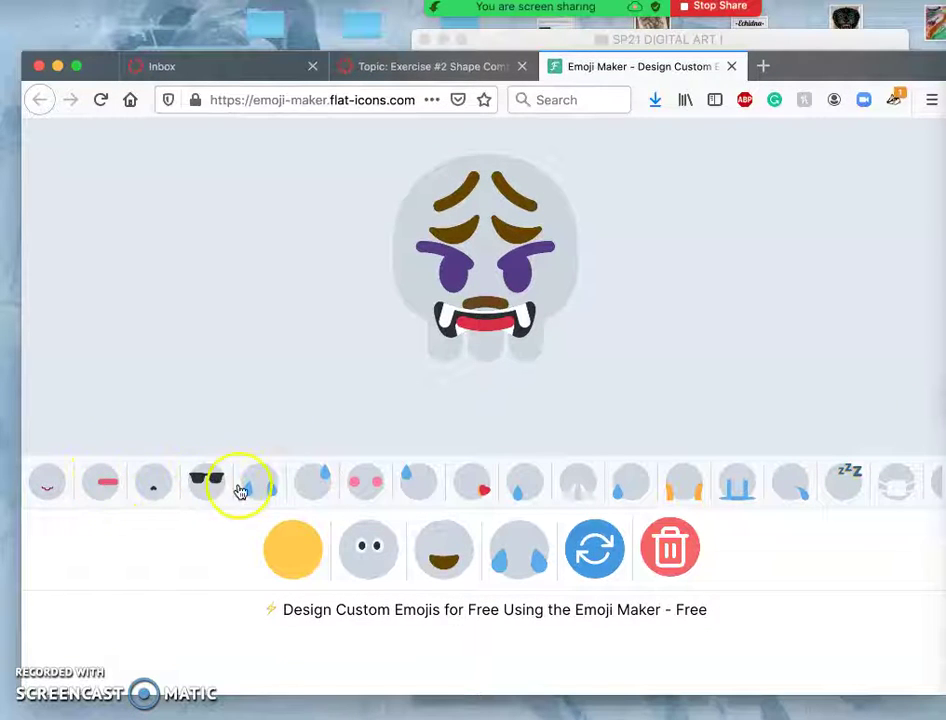
{"action": "left_click", "coordinate": [164, 489]}
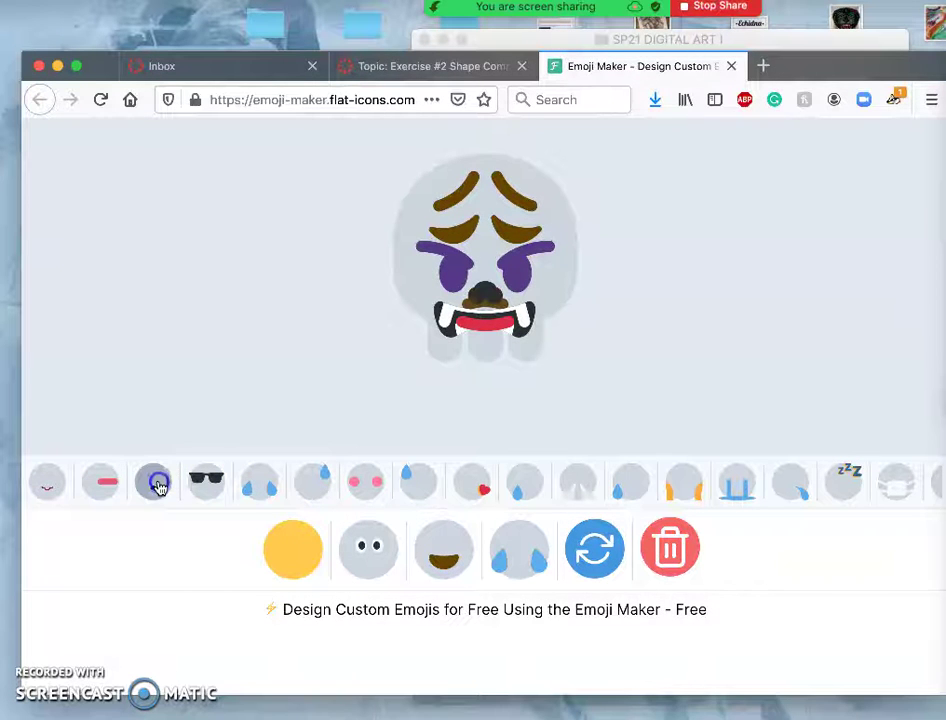
{"action": "left_click", "coordinate": [257, 494]}
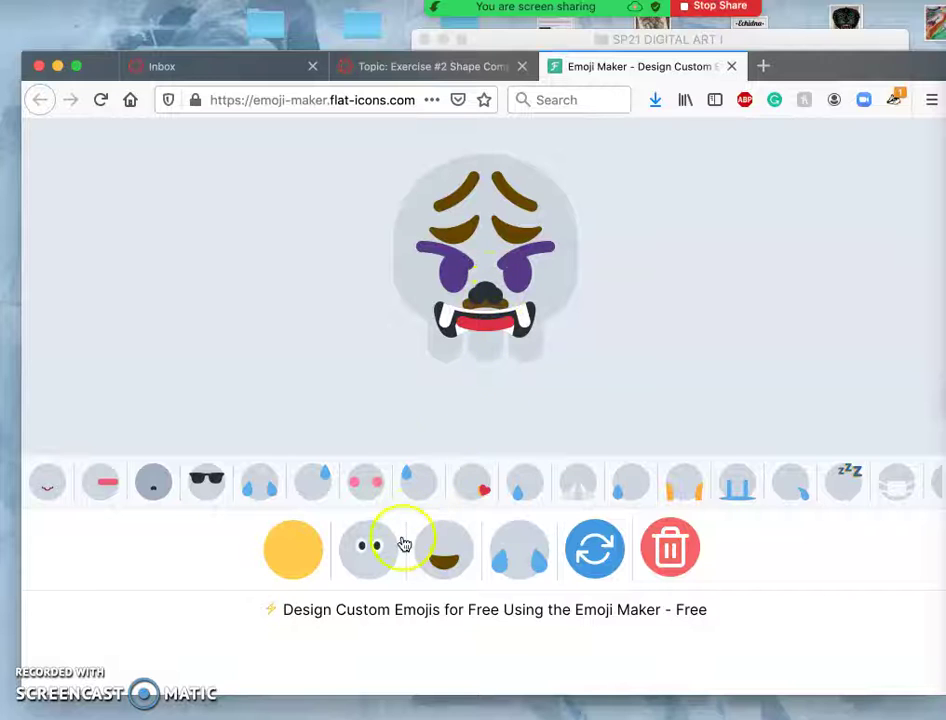
- Nudge the fanged mouth piece on the emoji, then return it to its place
{"action": "left_click", "coordinate": [453, 549]}
{"action": "scroll", "coordinate": [629, 498], "scroll_direction": "right", "scroll_amount": 10}
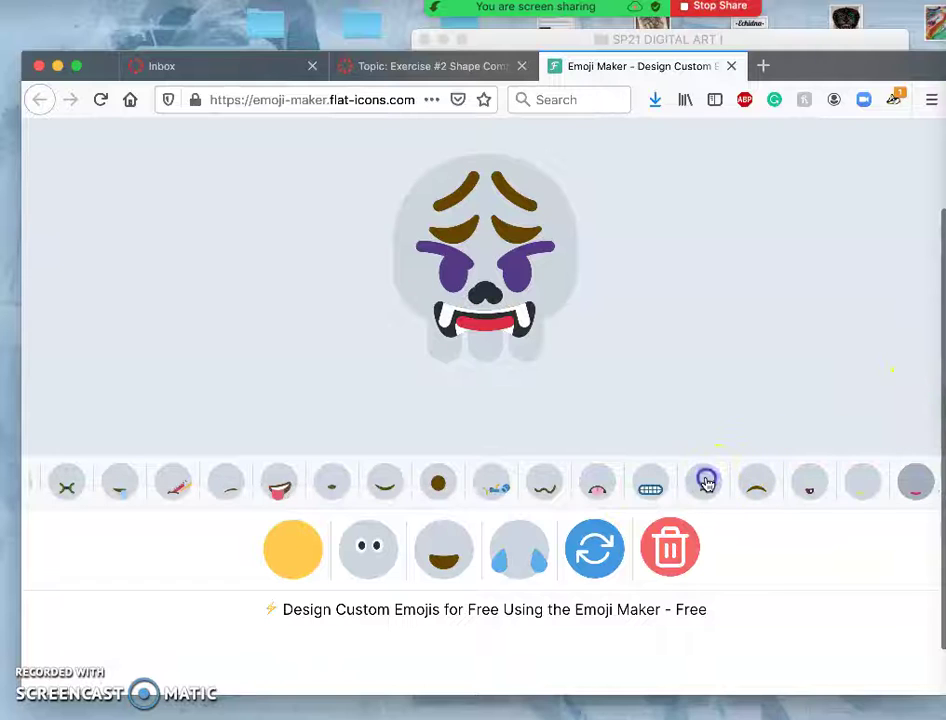
{"action": "left_click", "coordinate": [465, 292]}
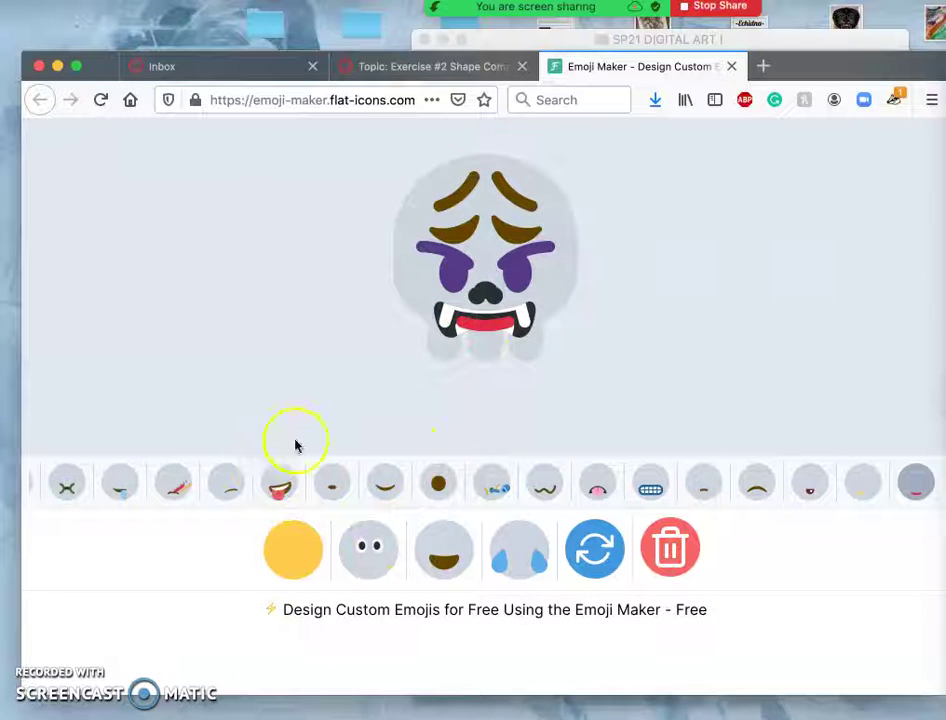
{"action": "left_click_drag", "start_coordinate": [481, 318], "coordinate": [486, 349]}
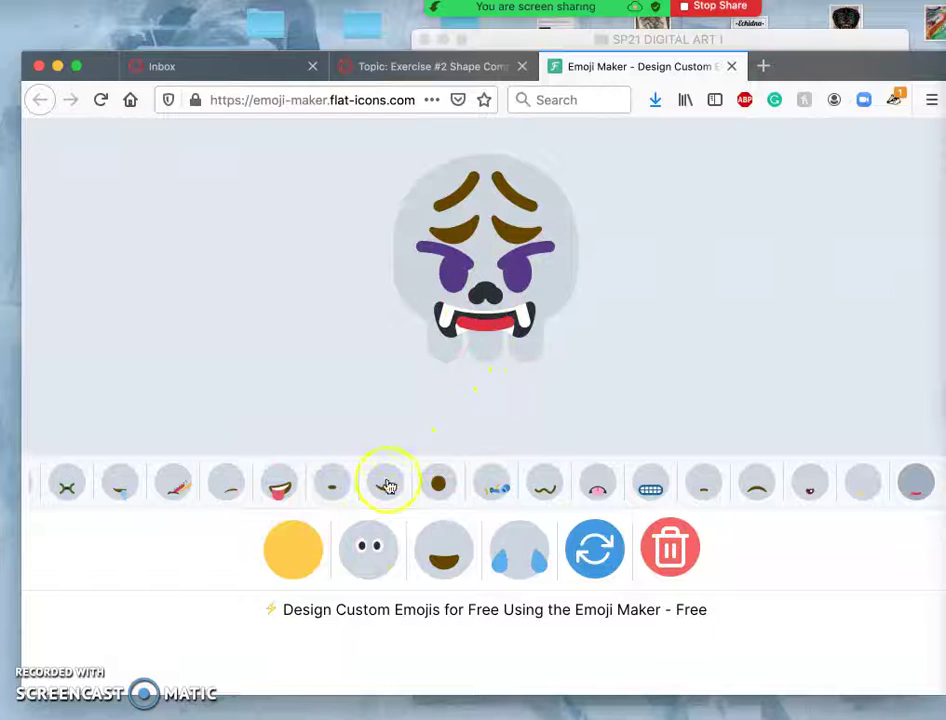
{"action": "scroll", "coordinate": [371, 487], "scroll_direction": "left", "scroll_amount": 10}
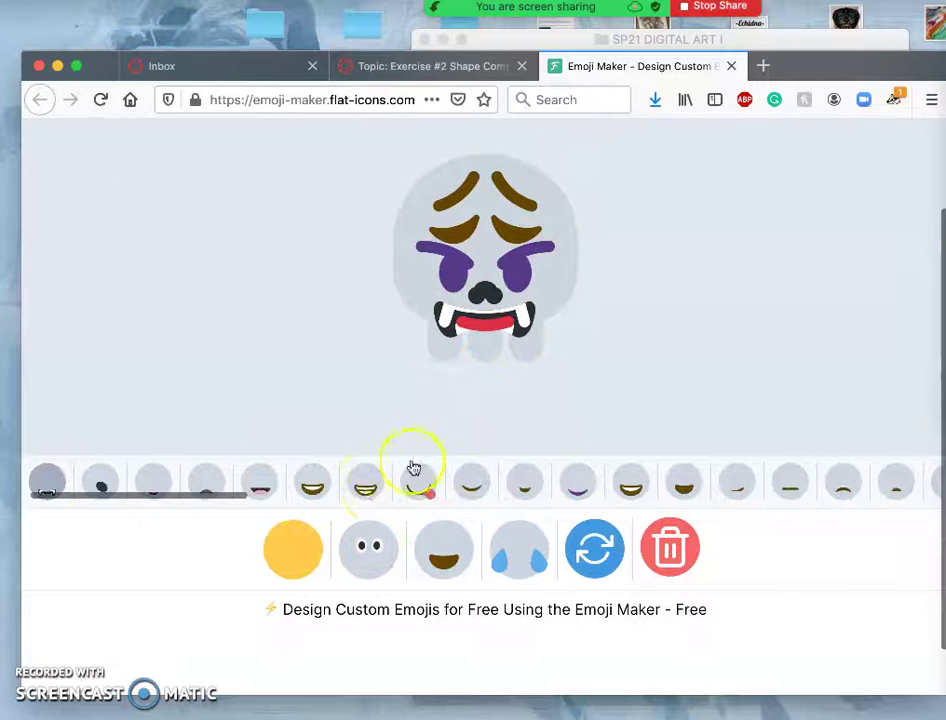
- Add the black sunglasses from the accessories row over the purple eyes
{"action": "left_click", "coordinate": [517, 553]}
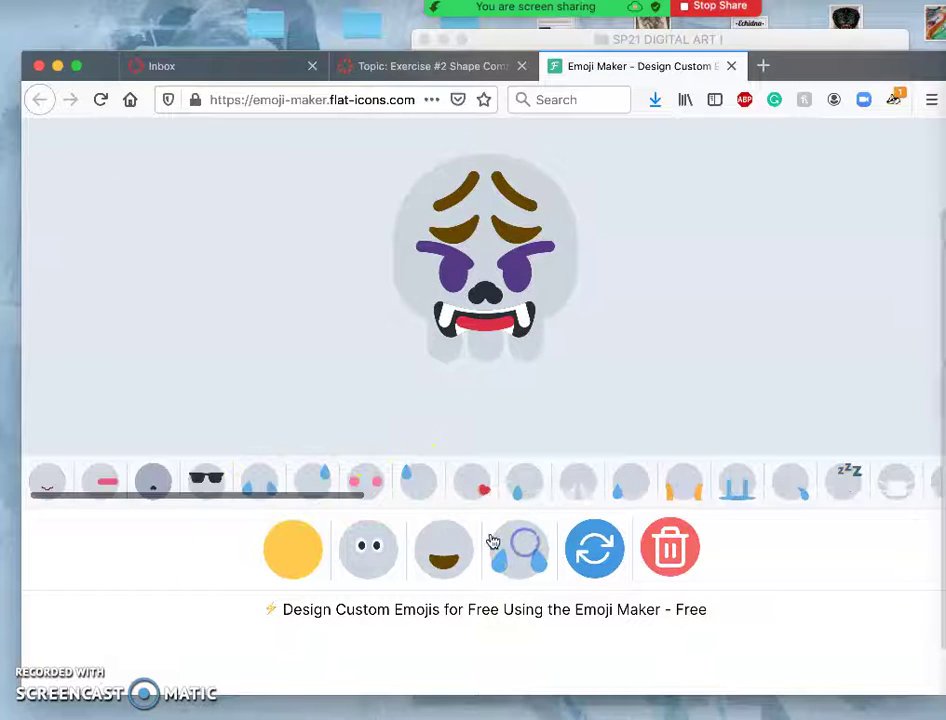
{"action": "left_click", "coordinate": [205, 479]}
{"action": "left_click", "coordinate": [205, 480]}
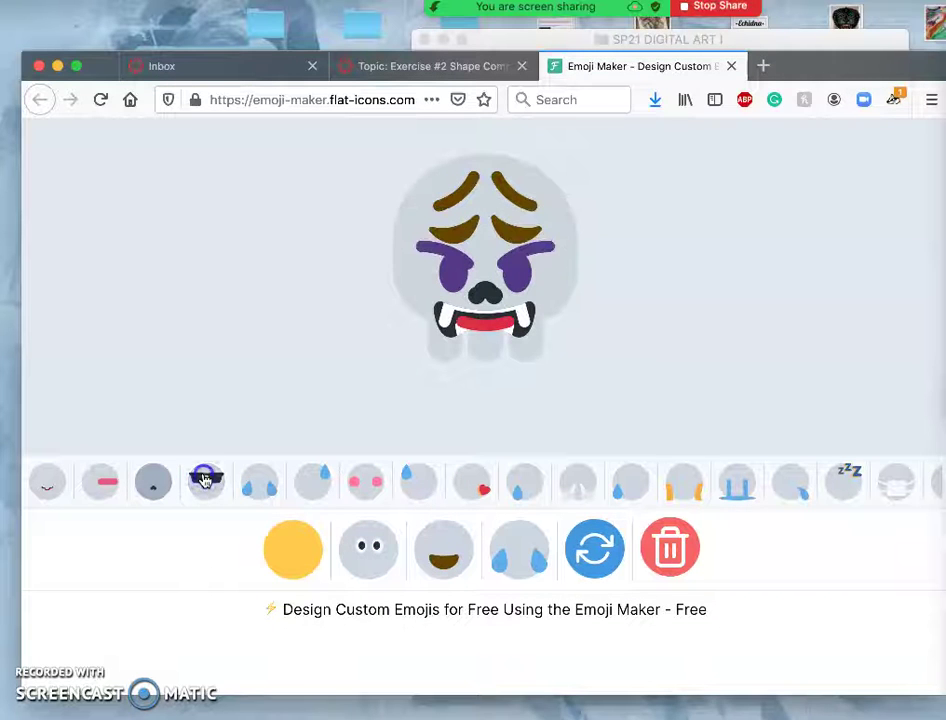
{"action": "left_click", "coordinate": [457, 323]}
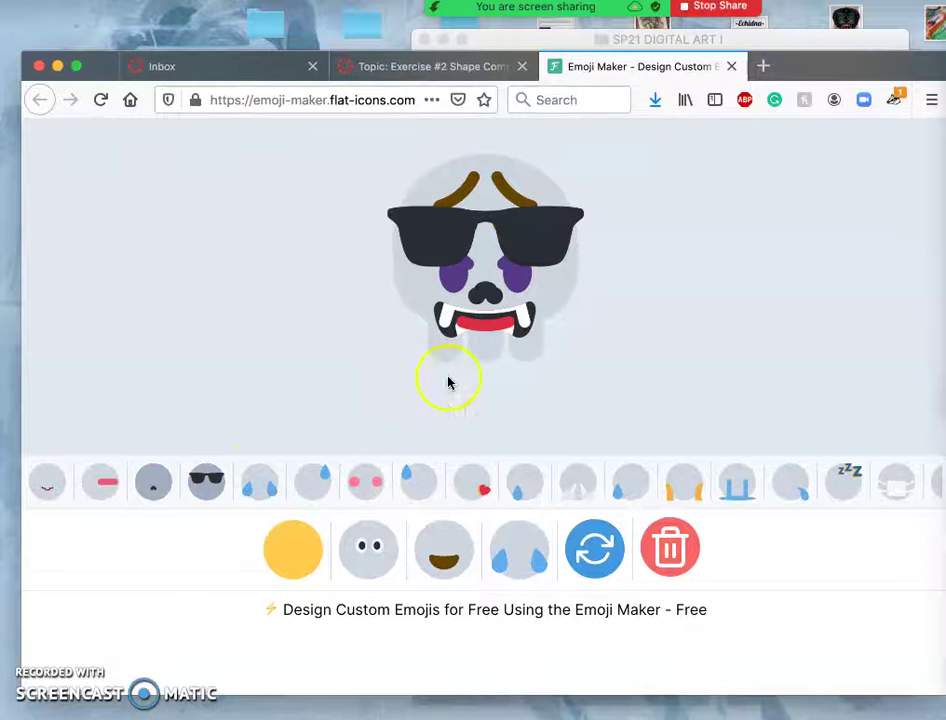
{"action": "scroll", "coordinate": [480, 486], "scroll_direction": "right", "scroll_amount": 10}
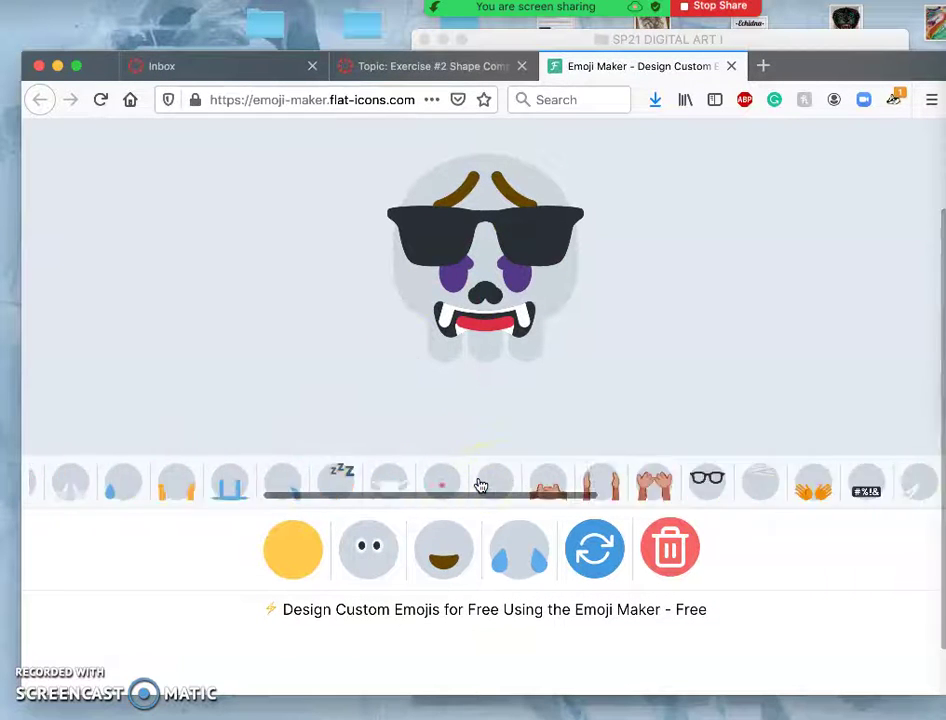
{"action": "scroll", "coordinate": [480, 486], "scroll_direction": "right", "scroll_amount": 5}
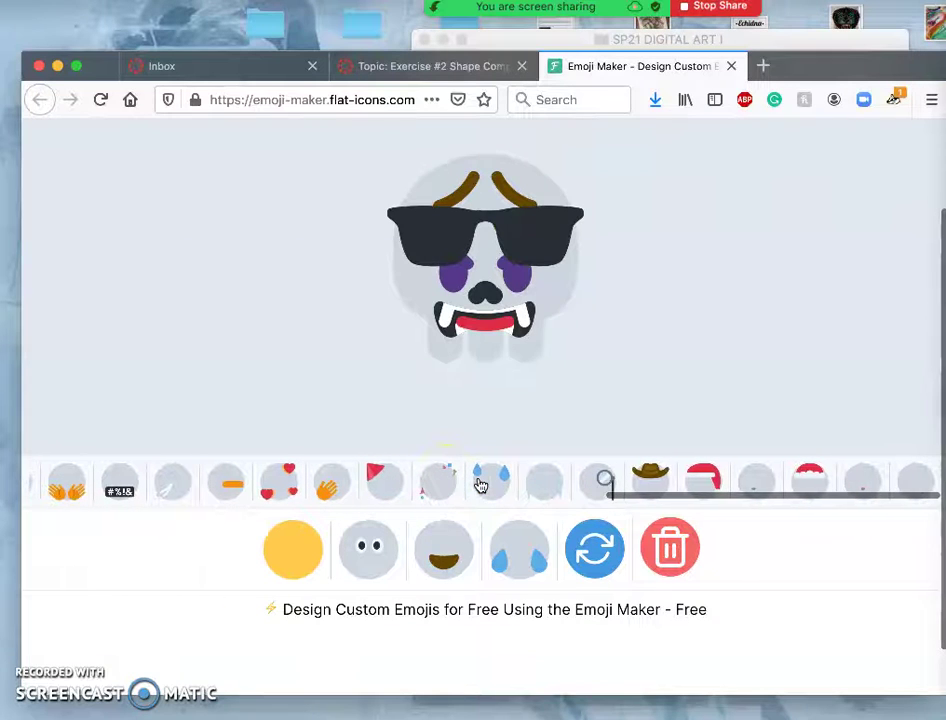